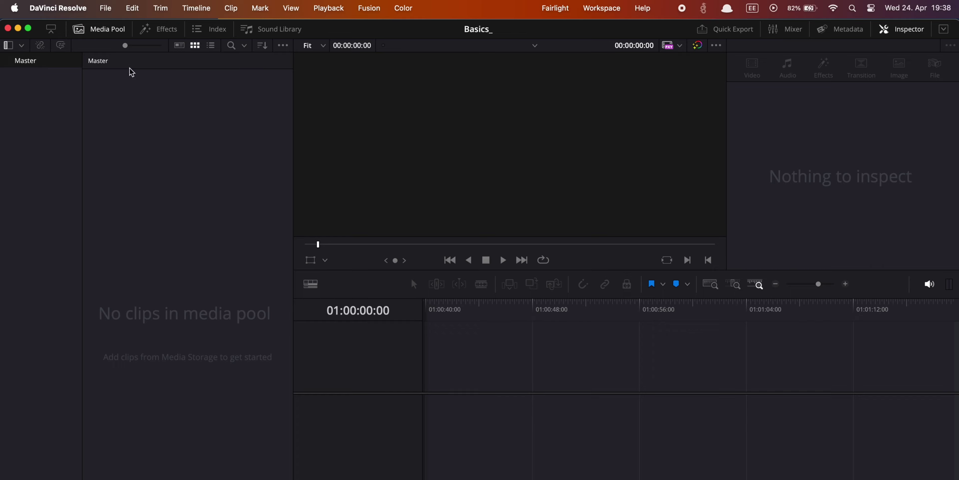
Step: Open the keyboard customization settings and display the available keyboard layout presets
left_click(43, 7)
left_click(255, 124)
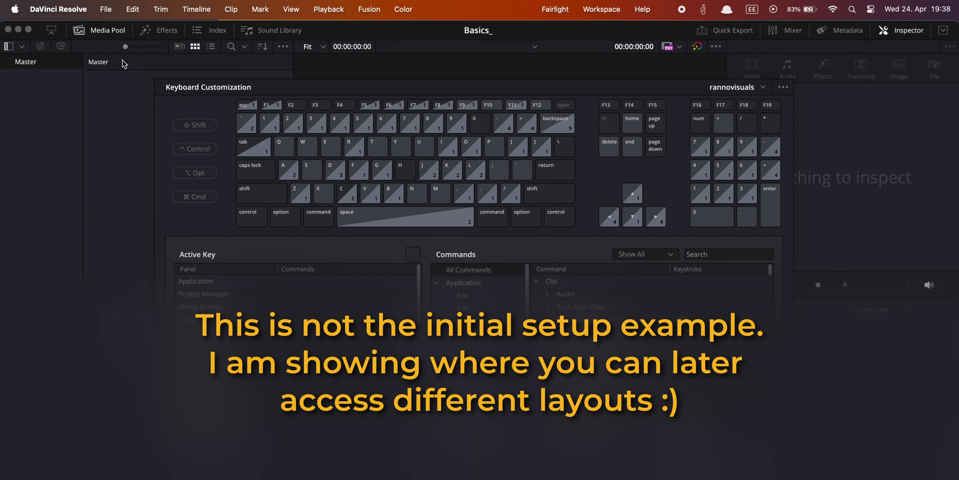
left_click(763, 86)
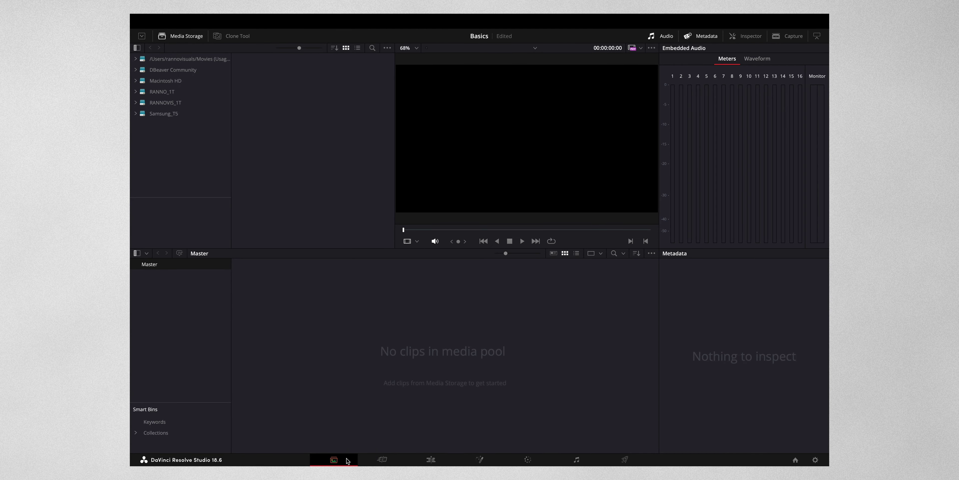
Step: View the Cut page and switch to the Edit page
left_click(397, 461)
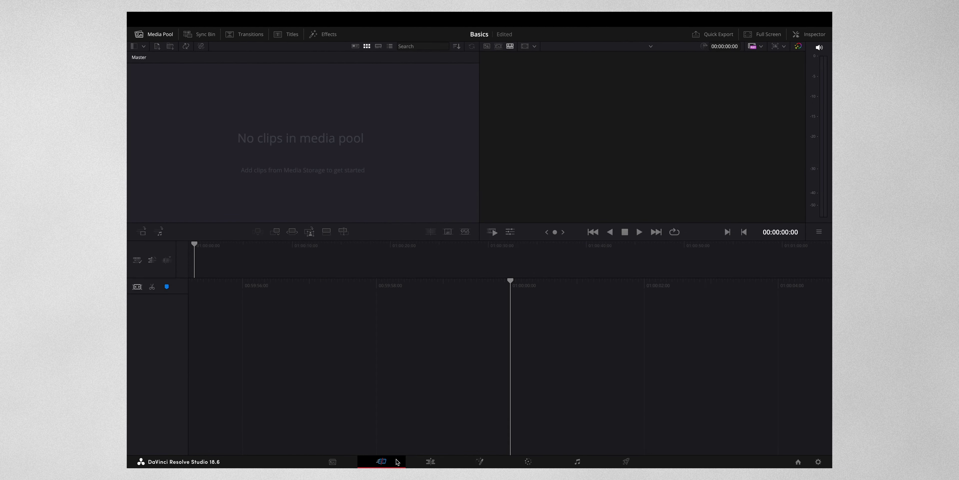
left_click(446, 463)
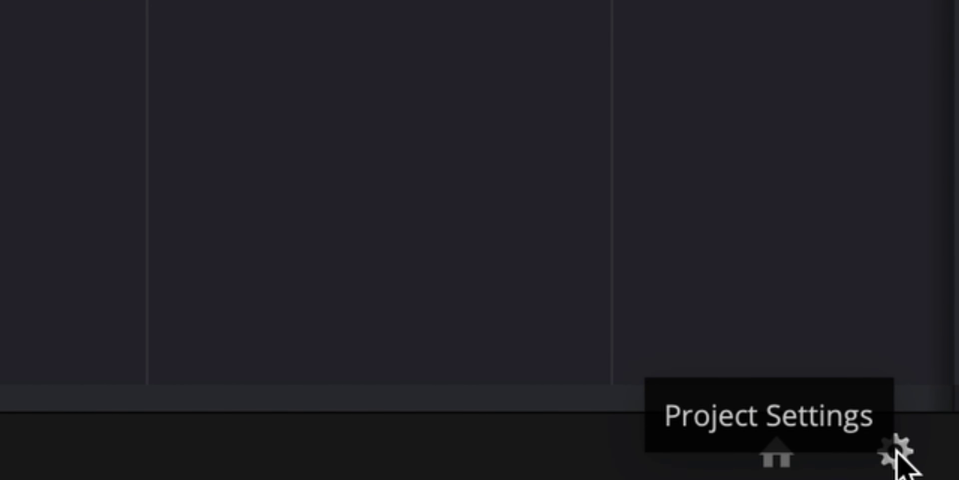
Step: In the project's color management settings, set the timeline color space to Rec.709-A and the output color space to Same as Timeline
left_click(895, 451)
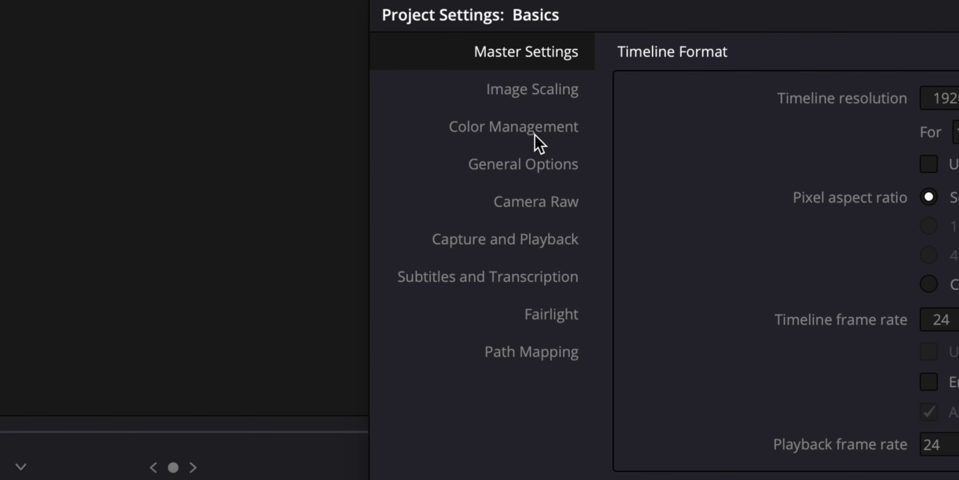
left_click(534, 134)
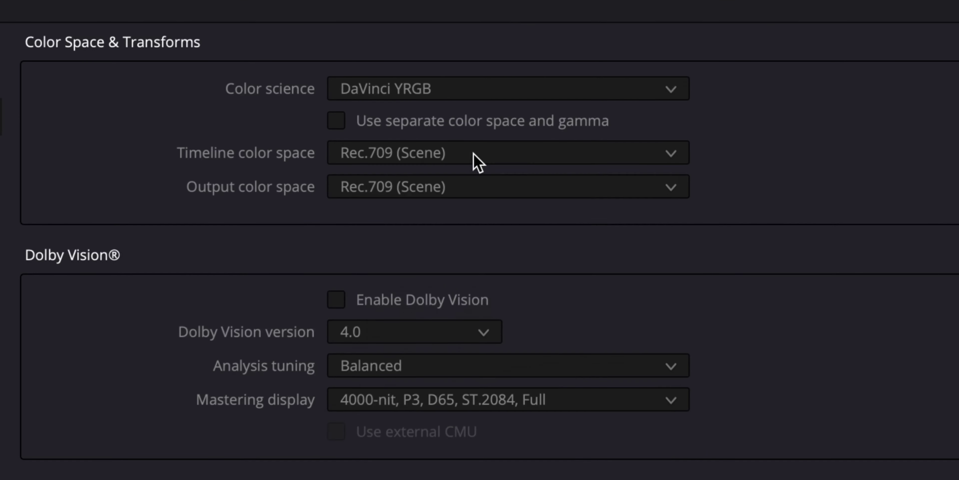
left_click(483, 134)
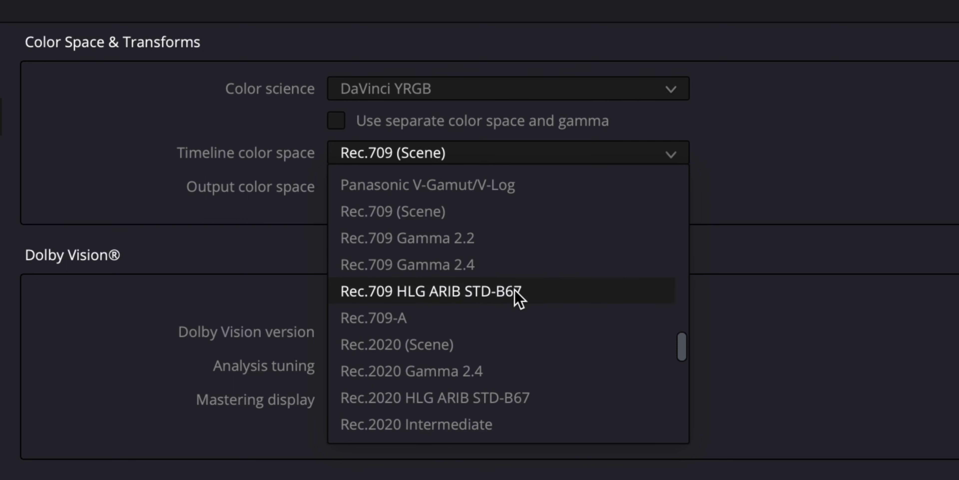
left_click(526, 316)
left_click(469, 190)
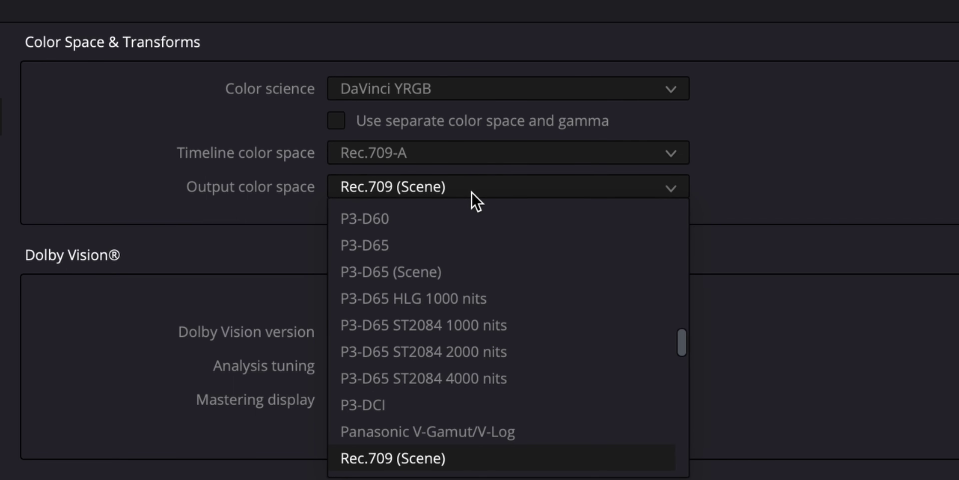
scroll(476, 214, "up", 15)
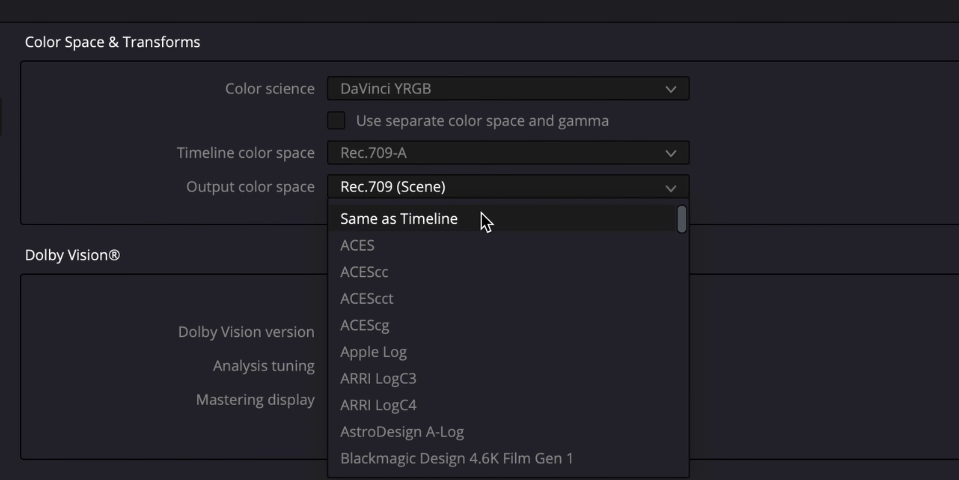
left_click(481, 213)
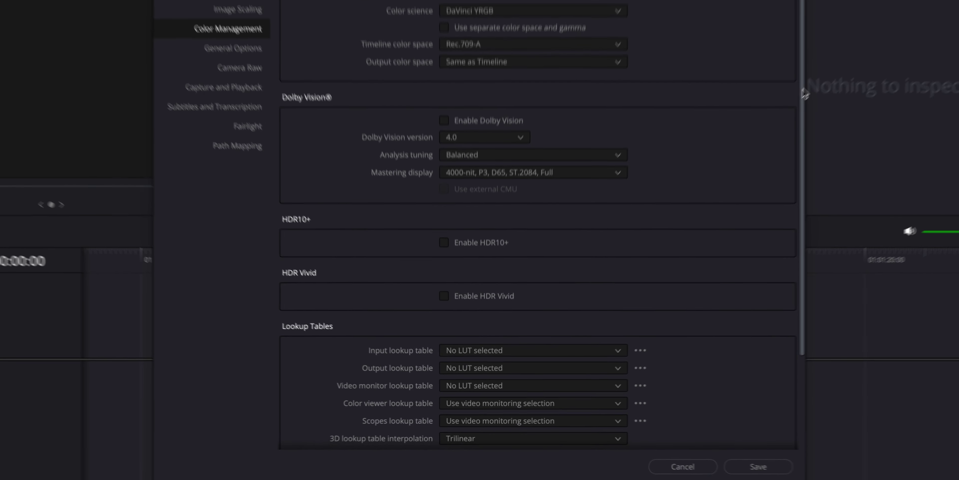
Step: Set the 3D lookup table interpolation to Tetrahedral and save the project settings
left_click(628, 425)
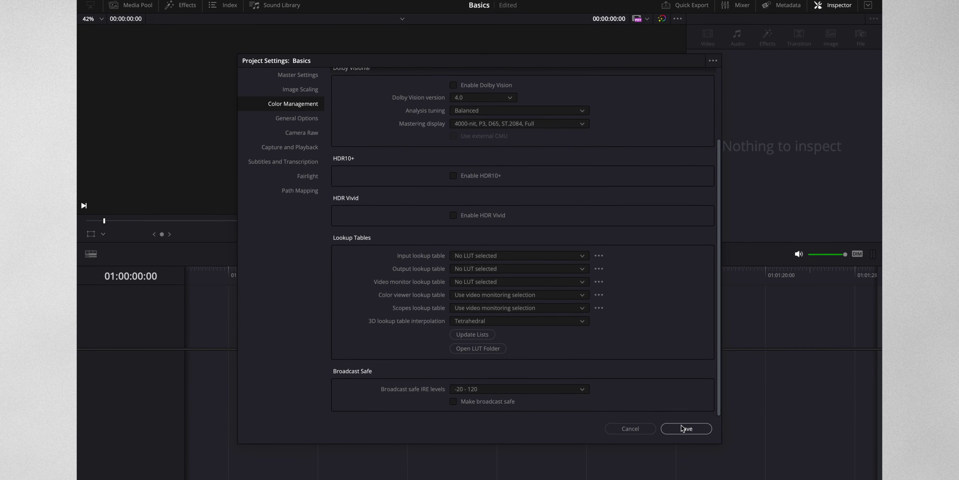
left_click(695, 426)
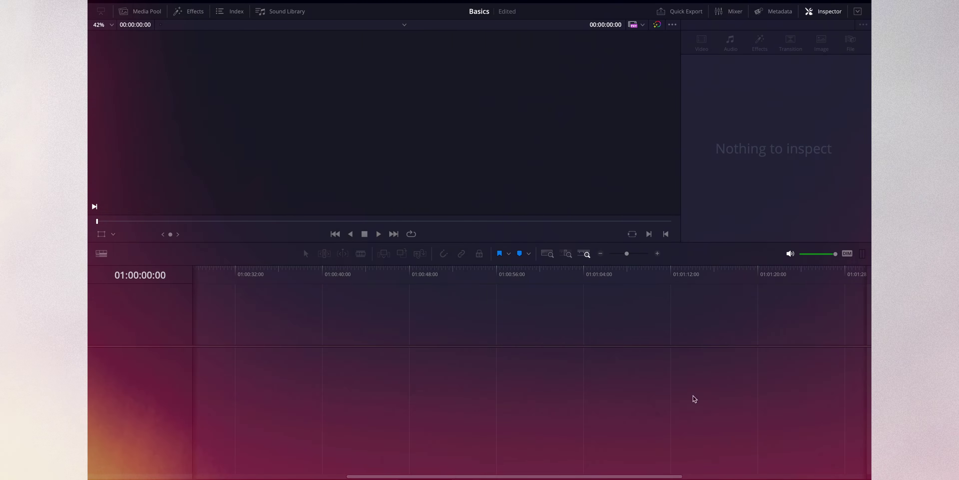
Step: Review the General system preferences of the program and save them
left_click(368, 124)
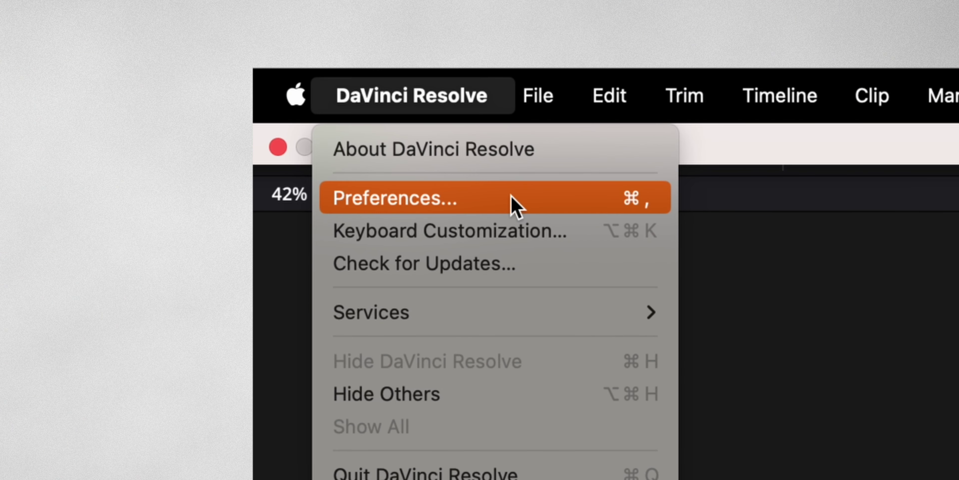
left_click(512, 199)
left_click(324, 207)
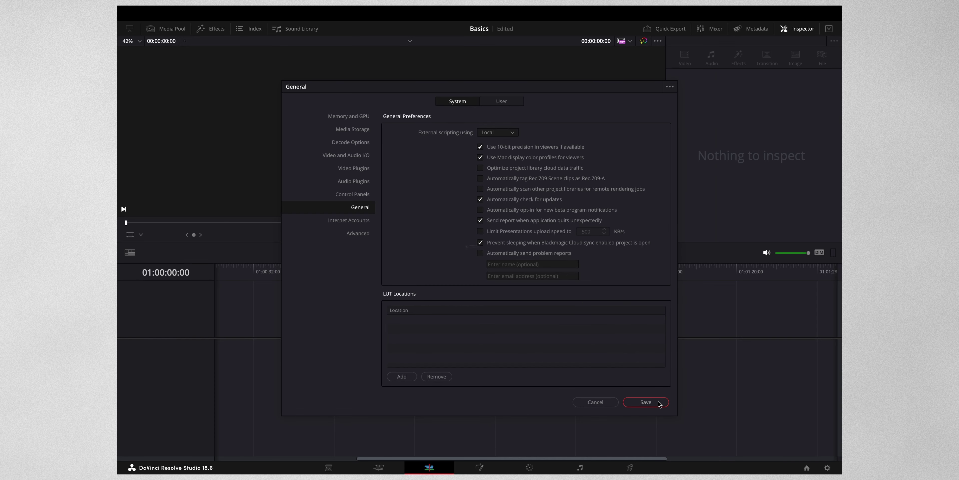
left_click(656, 401)
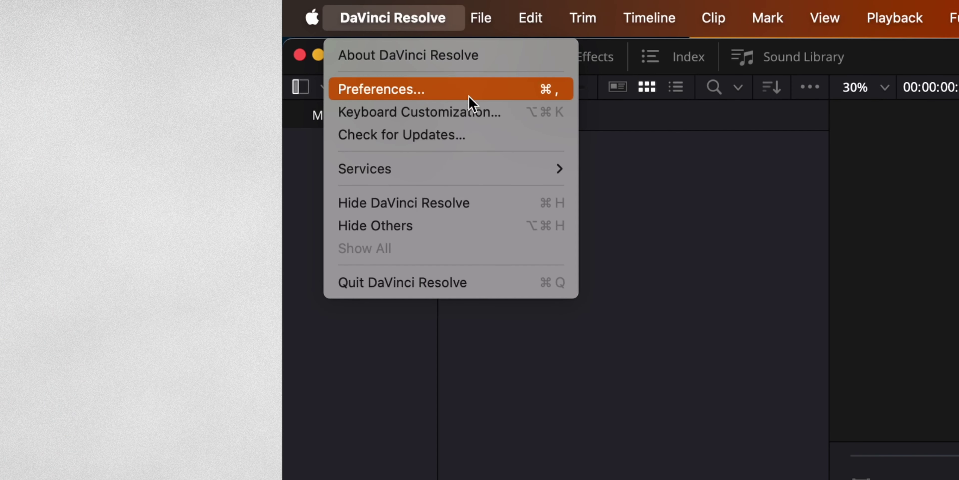
Step: In the keyboard customization, examine the commands assigned to the Q, W and E keys and to a Command-modified key
left_click(510, 113)
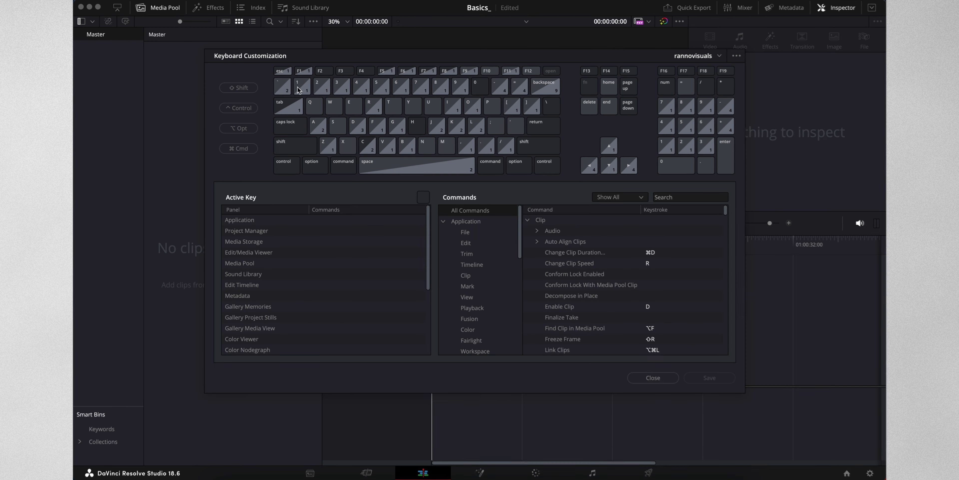
left_click(315, 105)
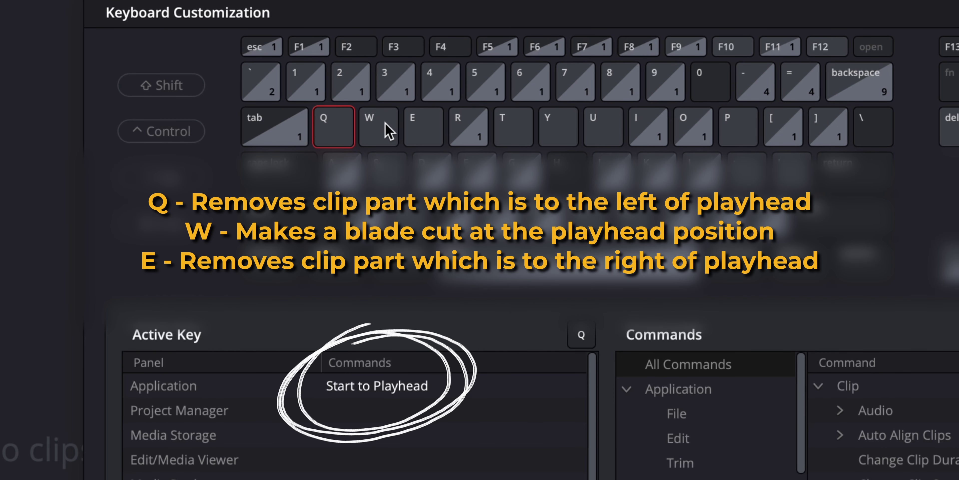
left_click(386, 124)
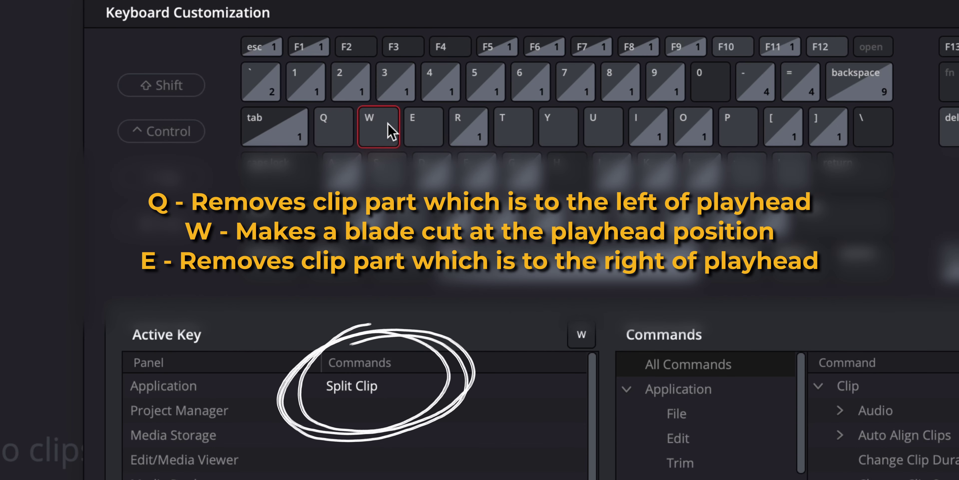
left_click(427, 125)
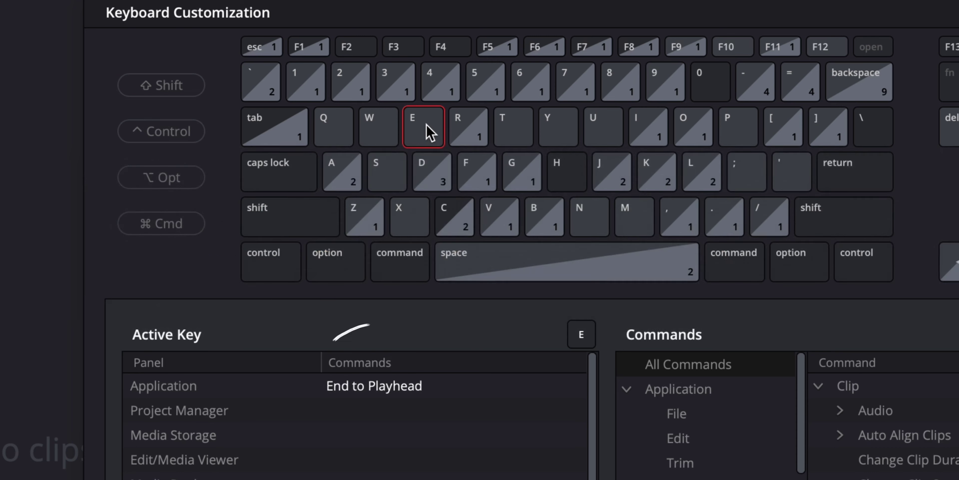
left_click(161, 223)
left_click(473, 171)
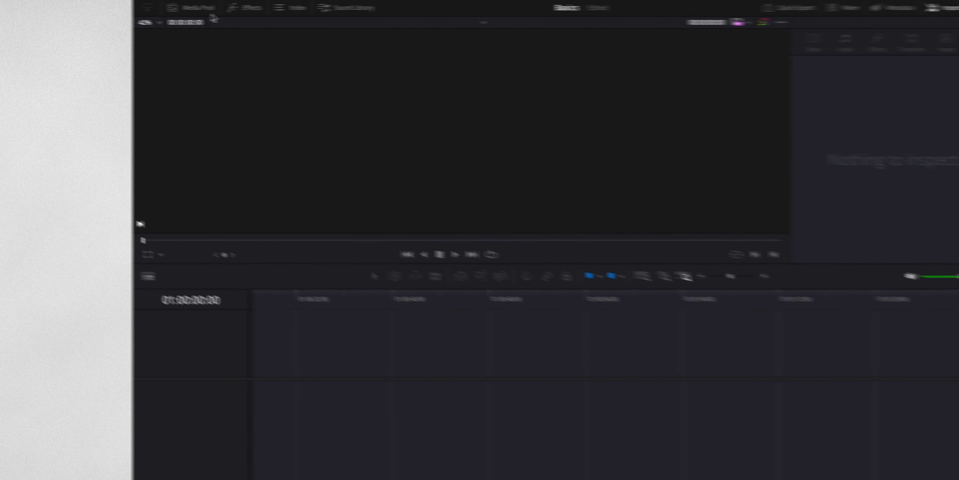
Step: Show the media pool and widen it toward the viewer
left_click(206, 10)
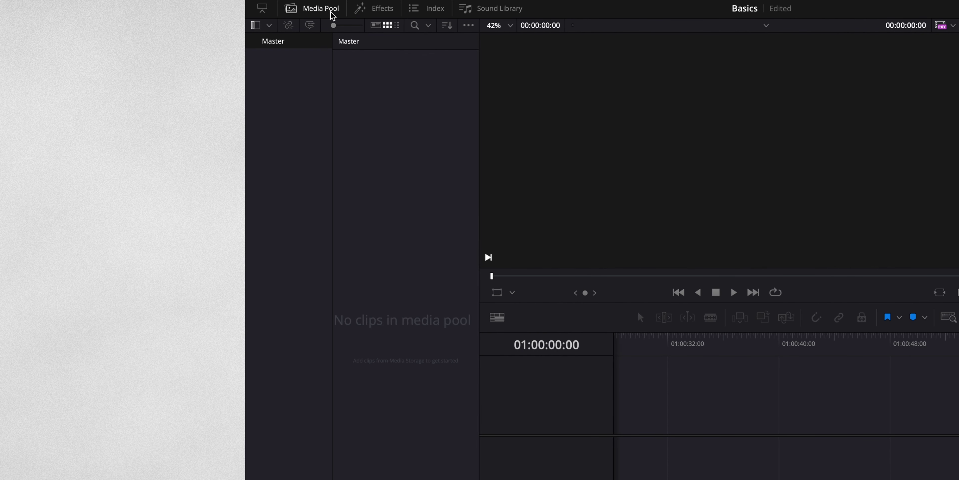
left_click_drag(480, 185, 574, 185)
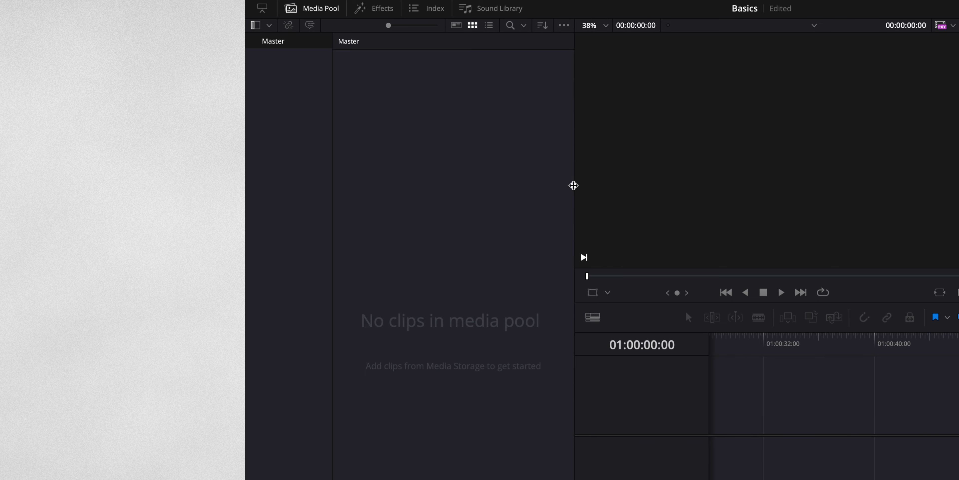
Step: Start a new timeline named Test from the media pool and turn off the use of project settings
right_click(464, 156)
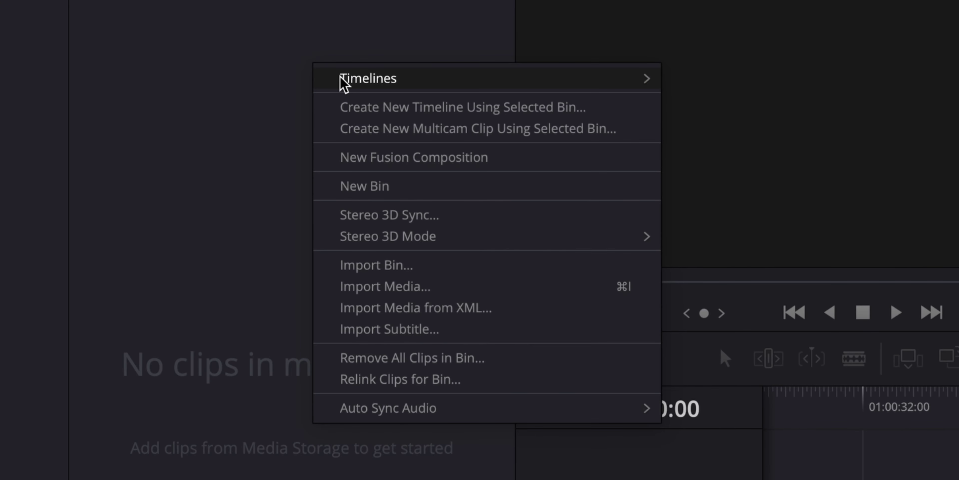
mouse_move(359, 83)
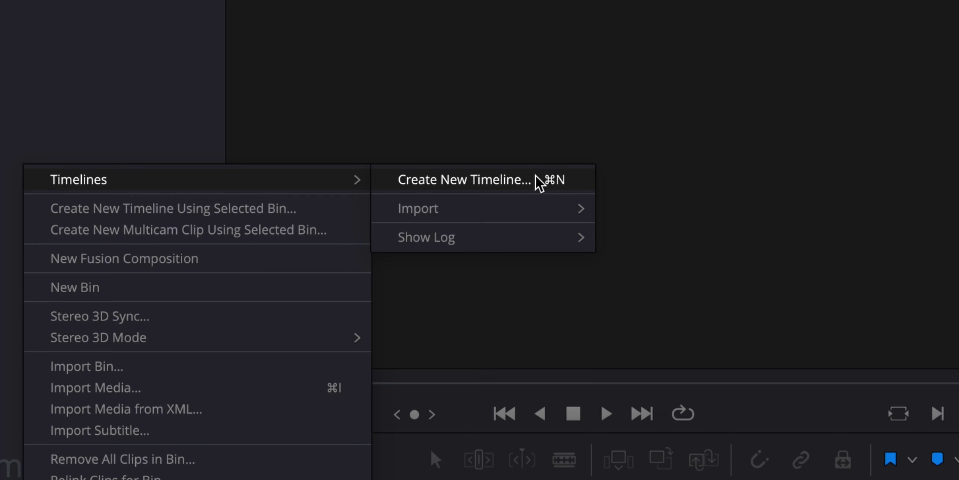
left_click(539, 182)
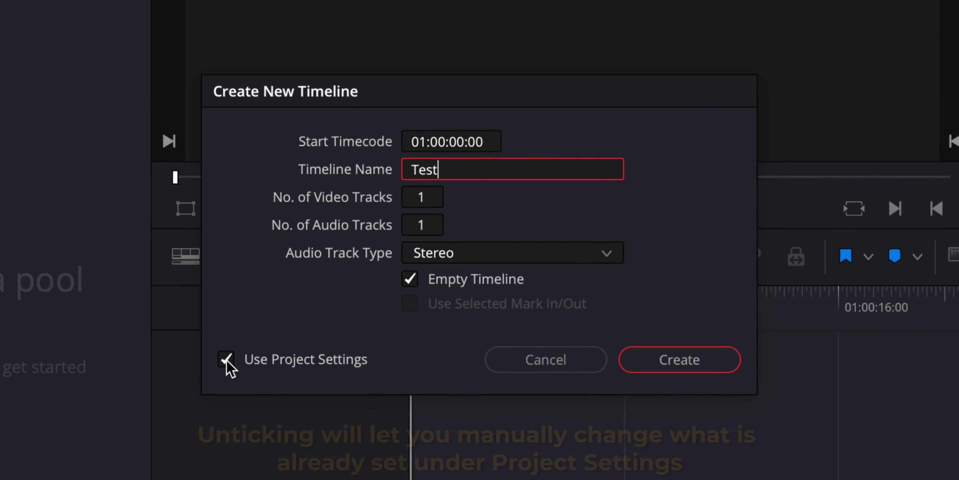
left_click(229, 363)
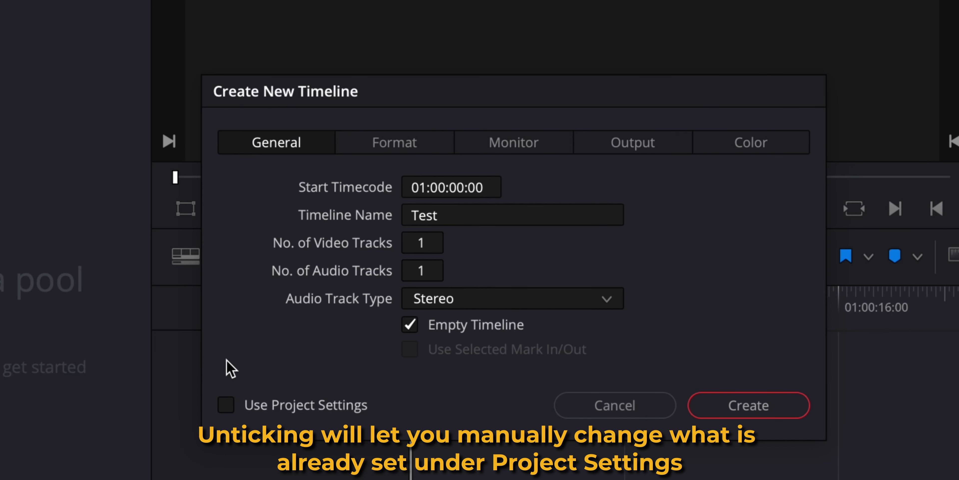
Step: Look through the new timeline's Color, Output and Monitor settings and set its resolution to 3840 x 2160 Ultra HD
left_click(782, 145)
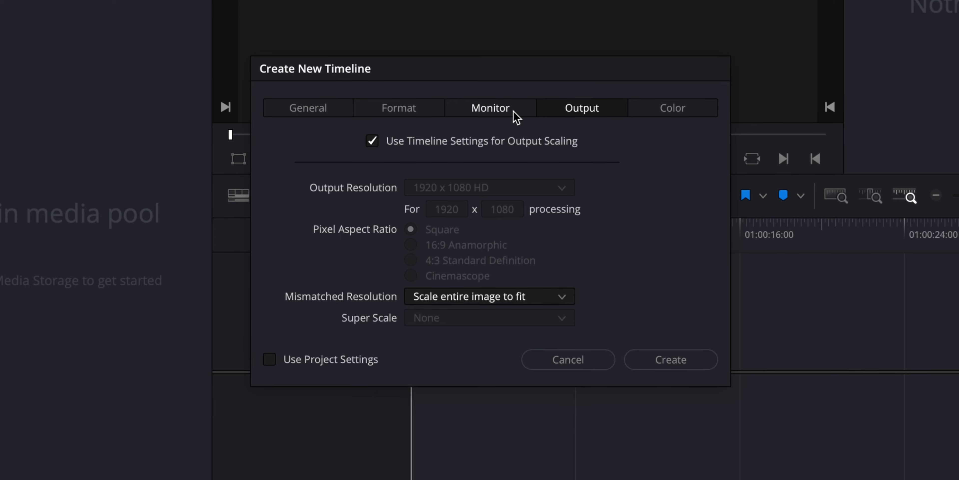
left_click(510, 110)
left_click(408, 108)
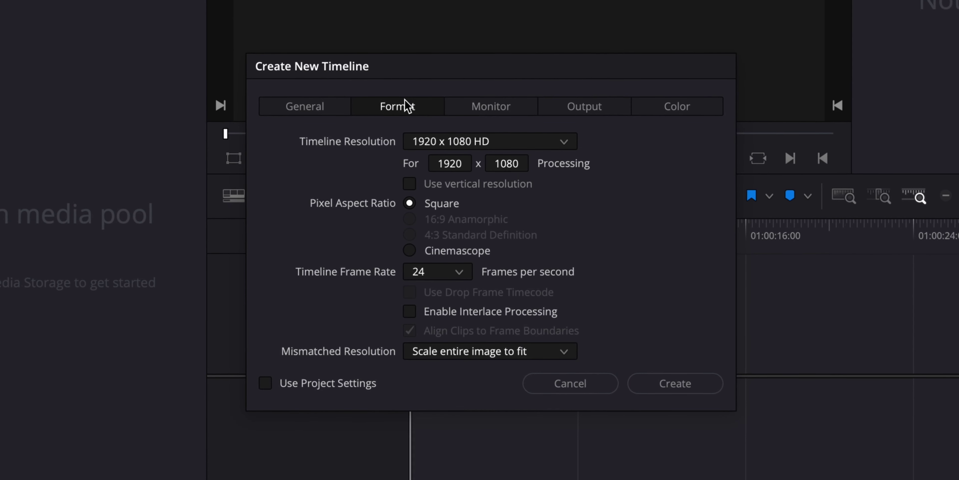
left_click(543, 144)
scroll(528, 235, "down", 3)
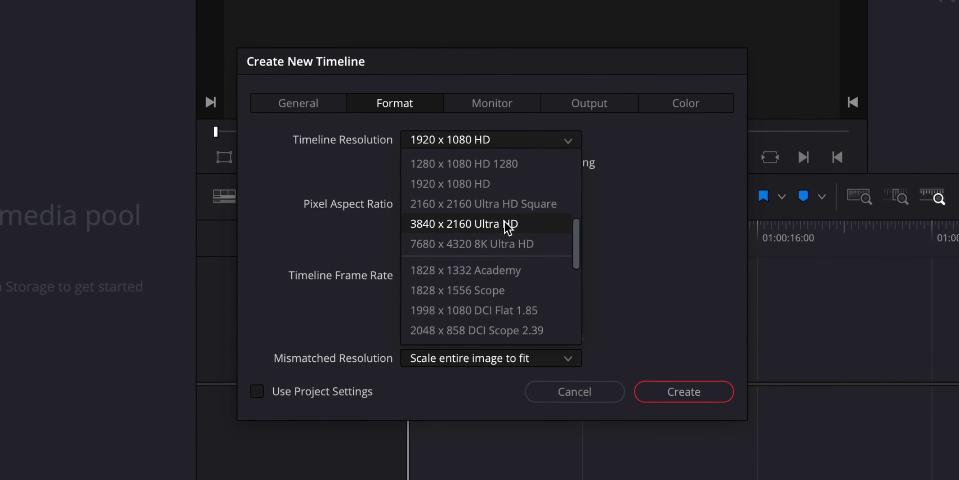
left_click(541, 228)
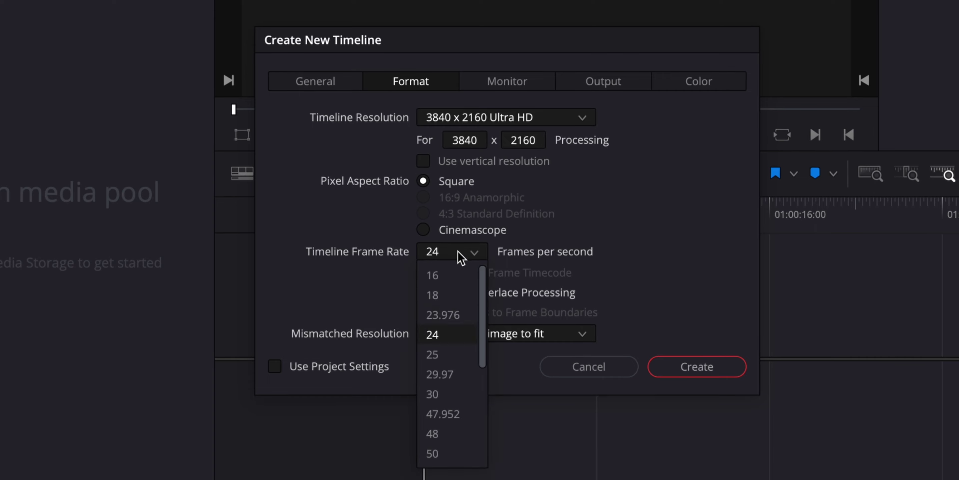
Step: Set the timeline frame rate to 25 frames per second, turn vertical resolution back off, and create the timeline
left_click(455, 358)
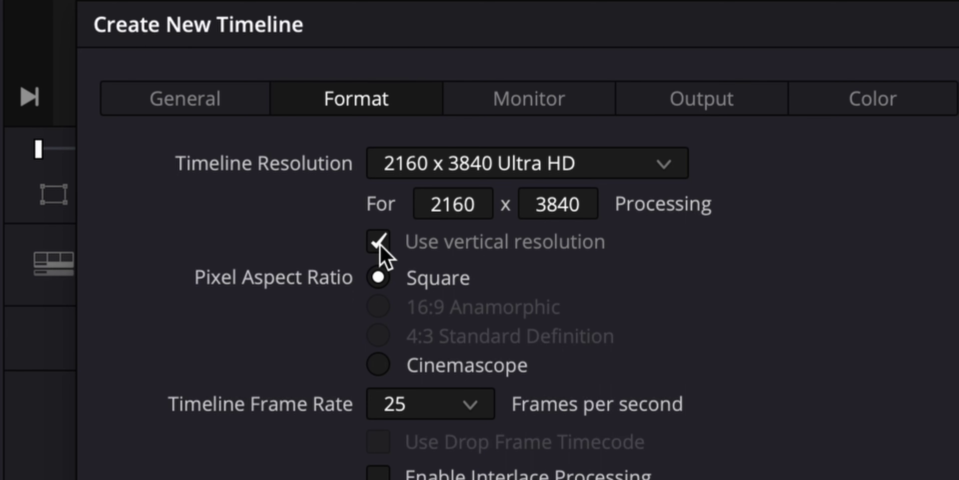
left_click(379, 243)
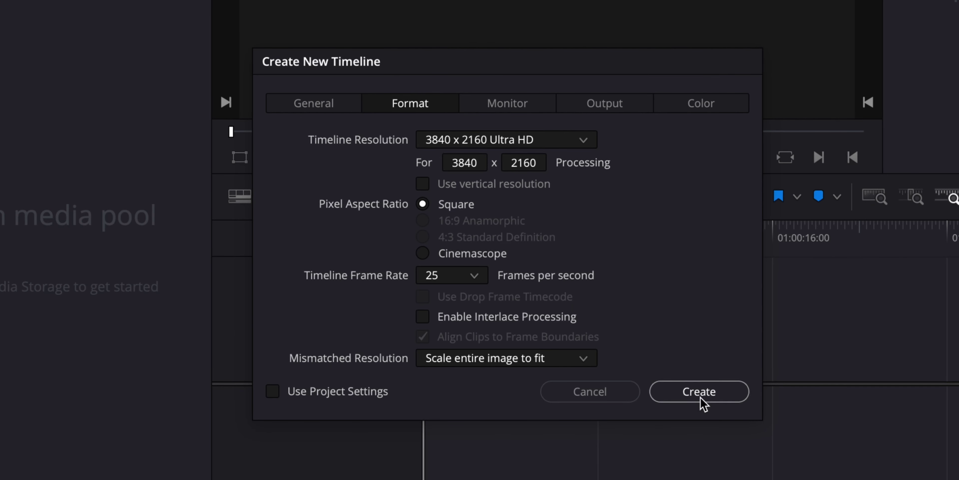
left_click(701, 397)
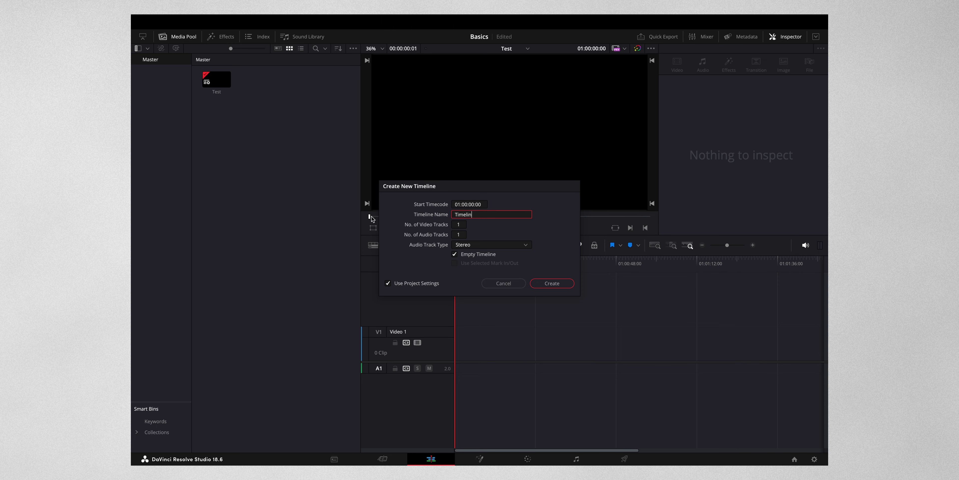
Step: Create a second empty timeline named Timeline 2 that uses the project settings
type("e 2")
left_click(554, 285)
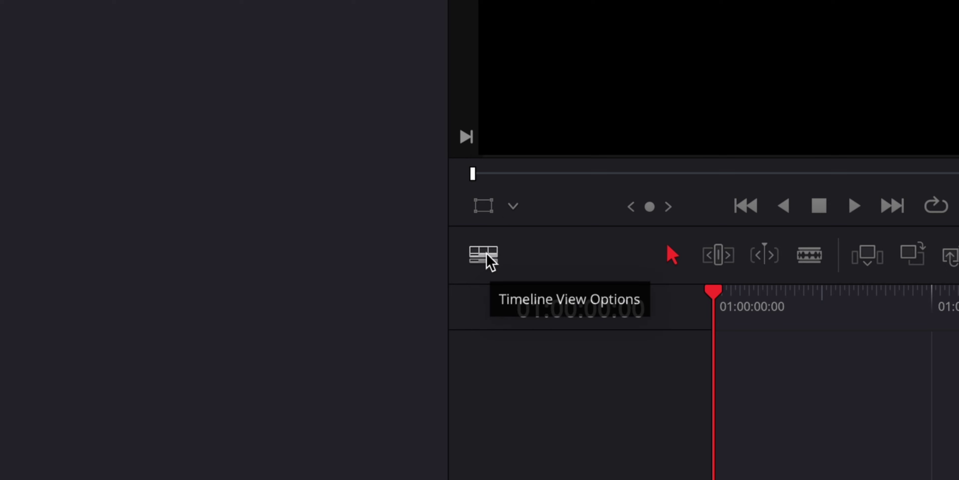
Step: Enable Stacked Timelines in the timeline view options and open the Test timeline
left_click(487, 257)
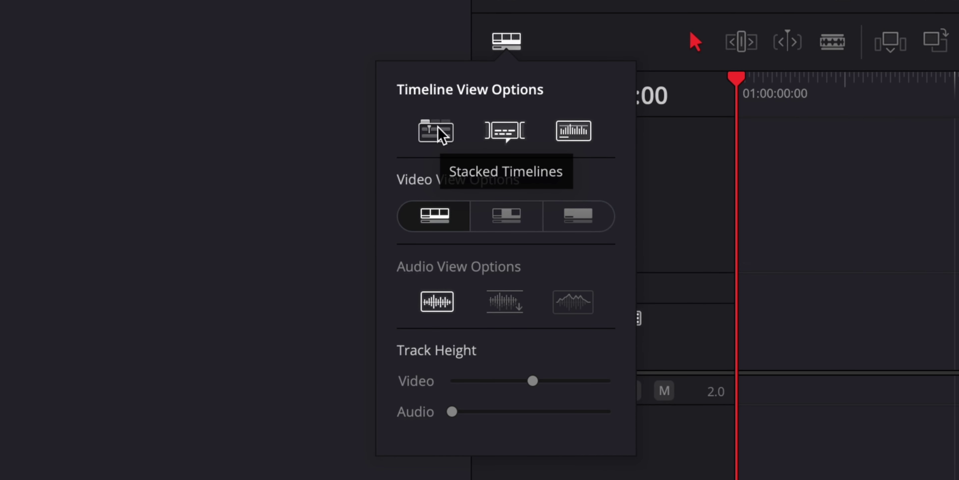
left_click(439, 128)
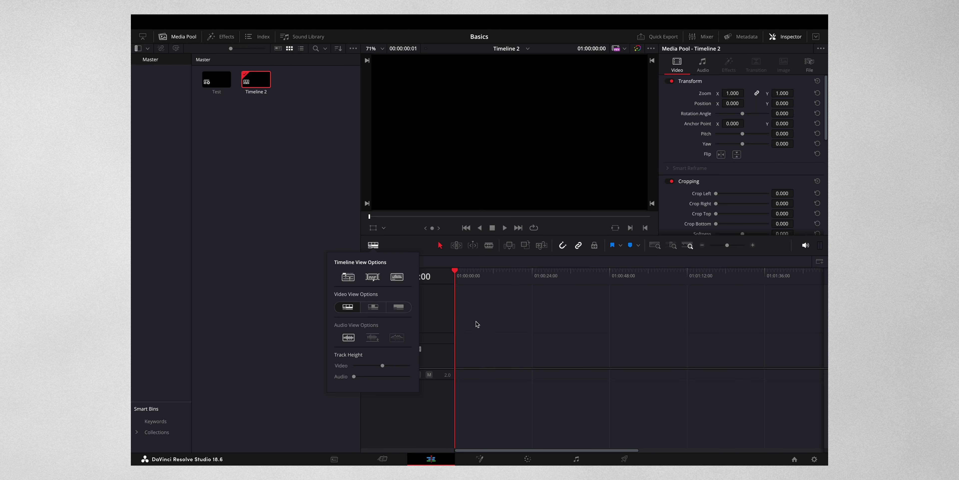
left_click(802, 262)
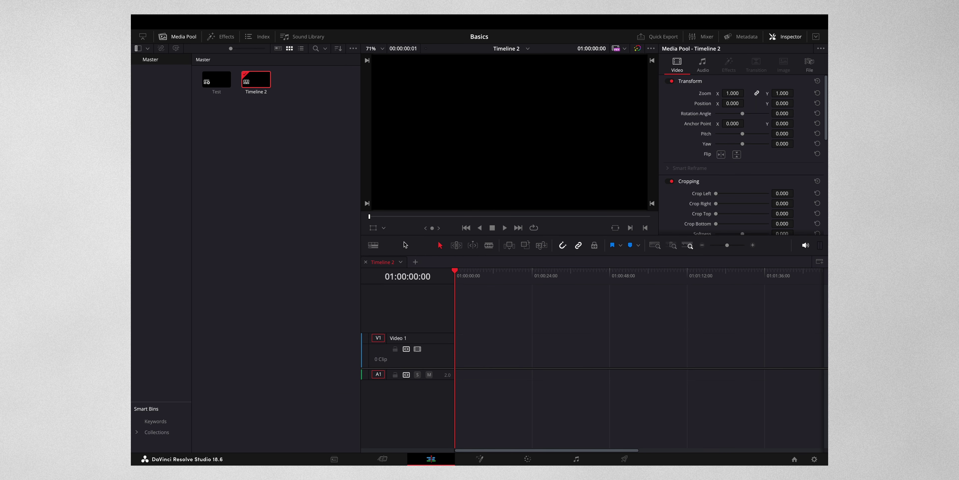
double_click(218, 80)
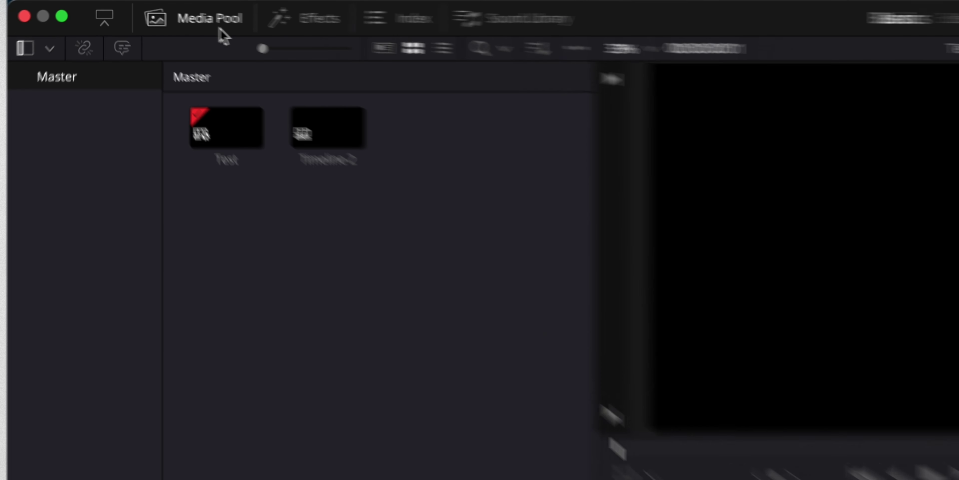
Step: Create a new bin under Master in the media pool and add another new bin inside it
right_click(93, 95)
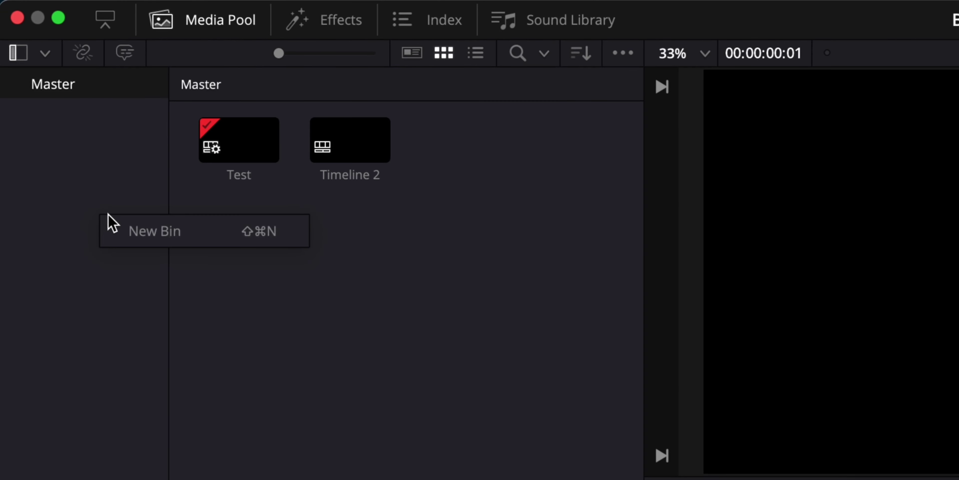
left_click(214, 232)
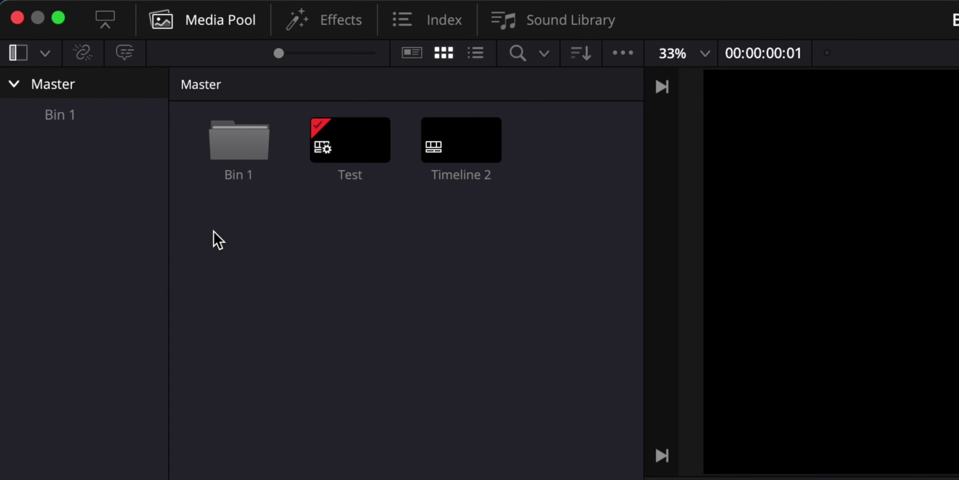
double_click(238, 148)
right_click(321, 197)
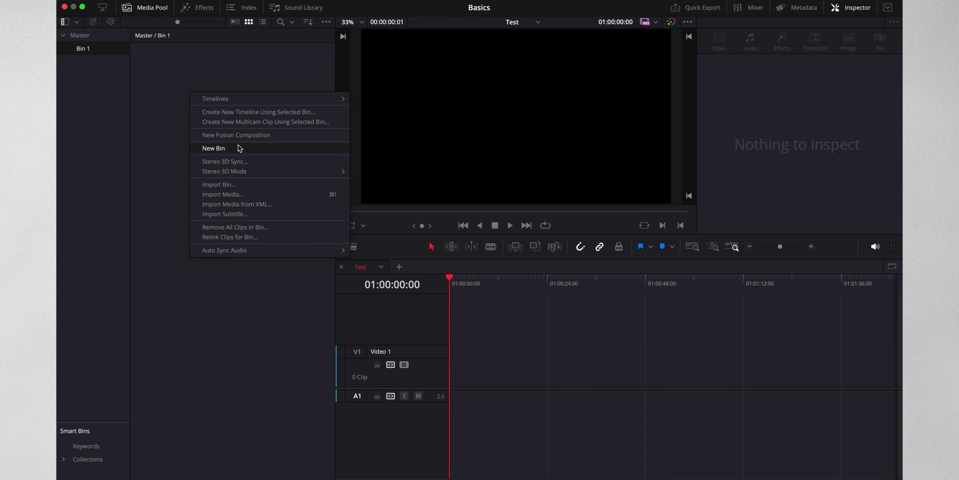
left_click(411, 326)
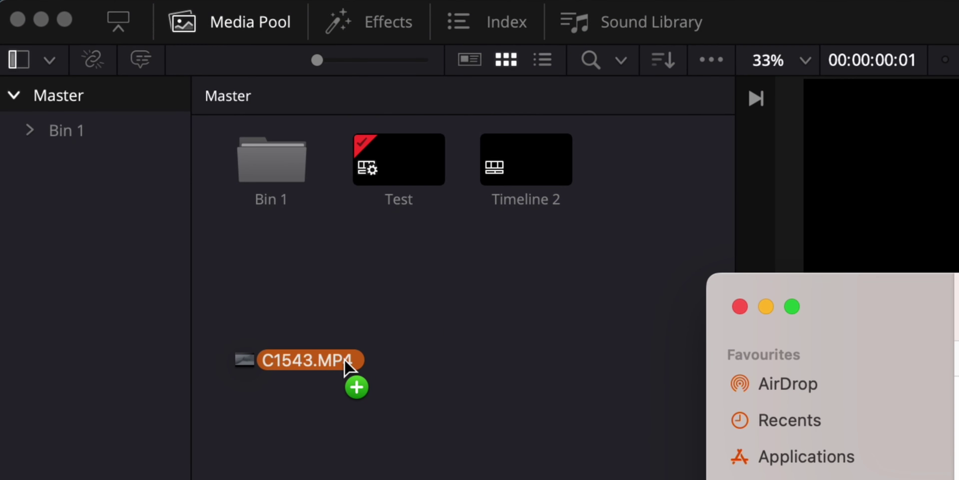
Step: Import C1543.MP4 into the Master bin and place a marked in-to-out section of it at the start of the Test timeline
left_click_drag(345, 361, 346, 361)
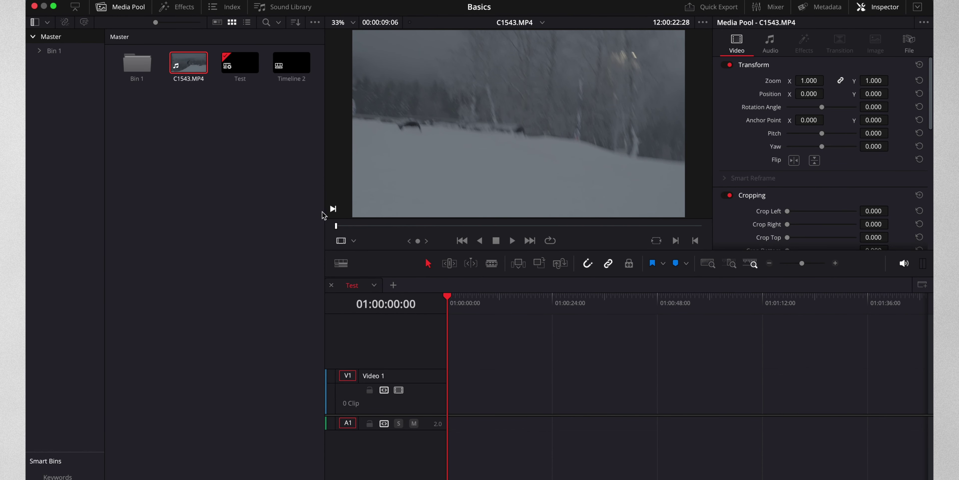
left_click_drag(351, 225, 547, 219)
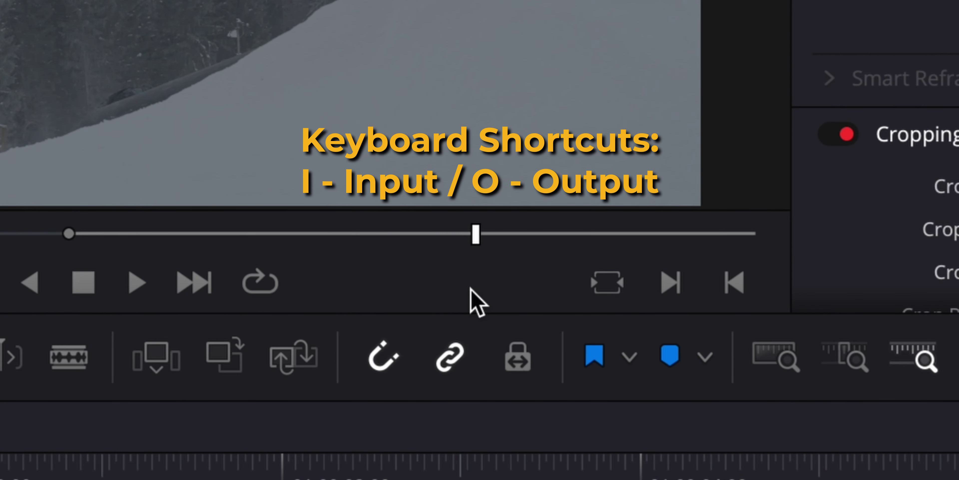
mouse_move(119, 180)
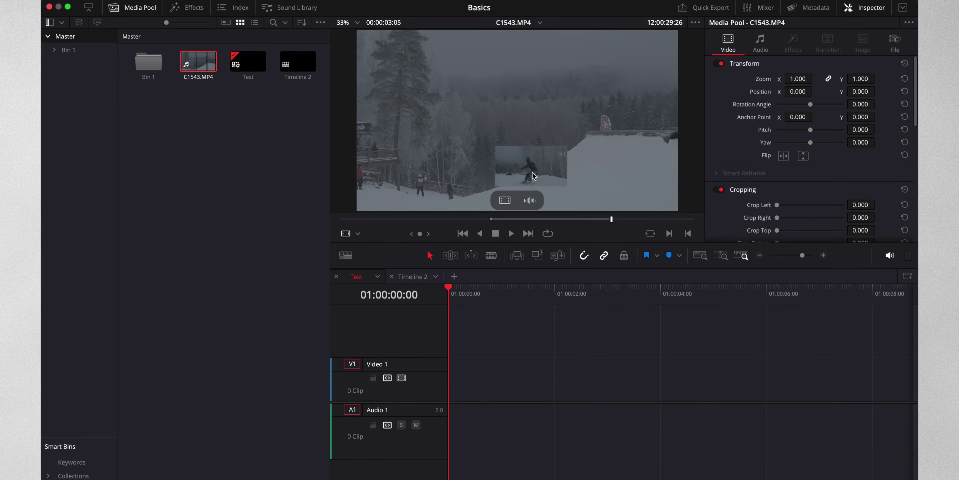
left_click_drag(495, 112, 487, 379)
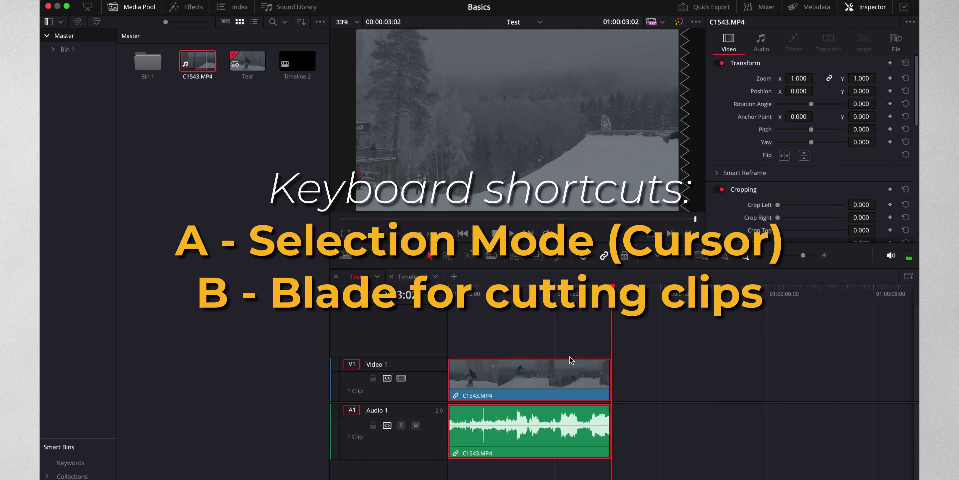
Step: Unlink the video and audio of the C1543.MP4 clip on the Test timeline and select each part on its own
mouse_move(535, 377)
left_mouse_down()
mouse_move(616, 381)
mouse_move(549, 382)
left_mouse_up()
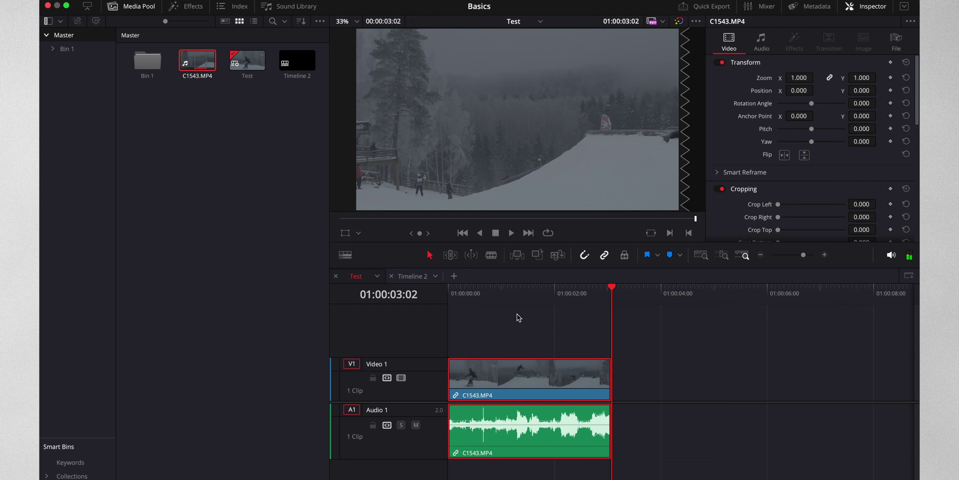
mouse_move(535, 377)
left_mouse_down()
mouse_move(620, 382)
mouse_move(527, 389)
left_mouse_up()
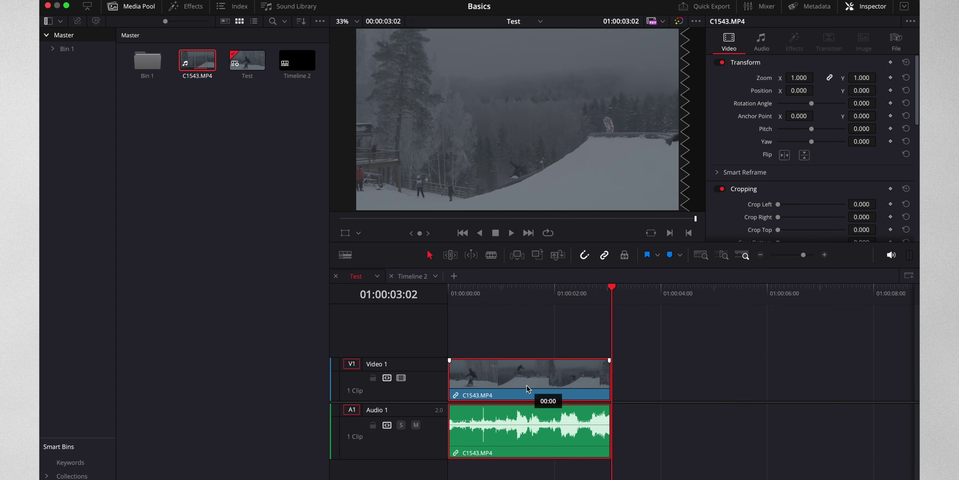
right_click(560, 376)
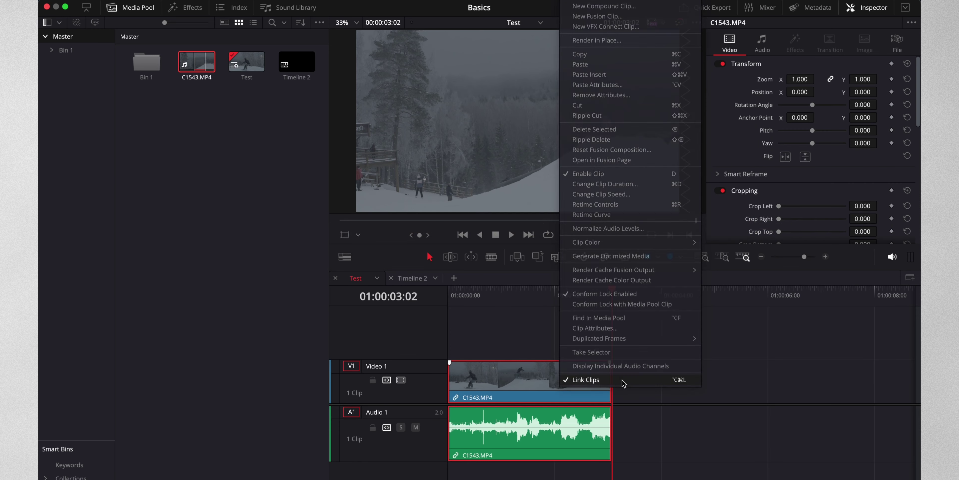
left_click(501, 236)
left_click(630, 383)
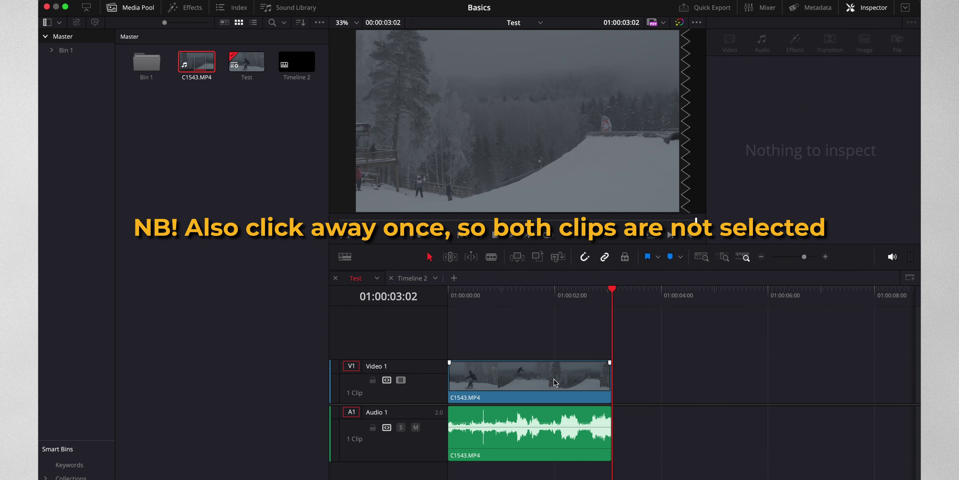
left_click_drag(555, 383, 503, 383)
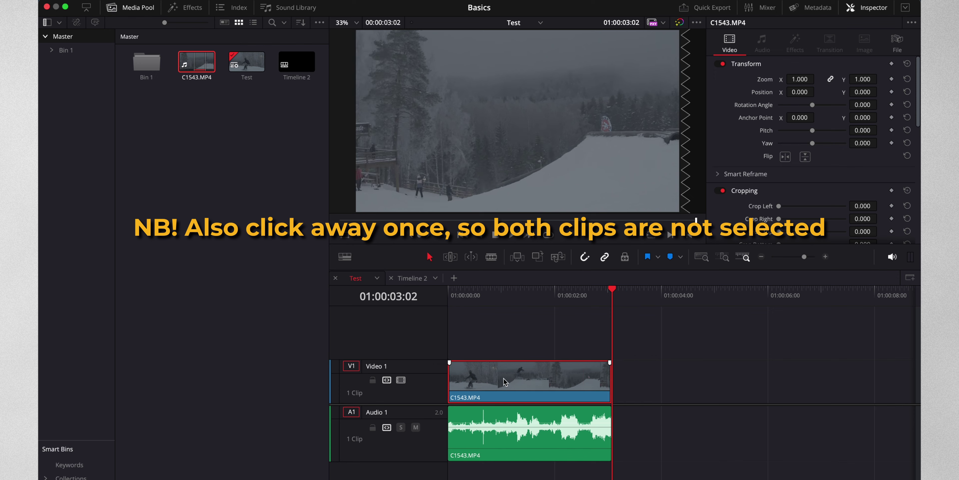
mouse_move(510, 415)
left_mouse_down()
mouse_move(583, 414)
mouse_move(510, 414)
left_mouse_up()
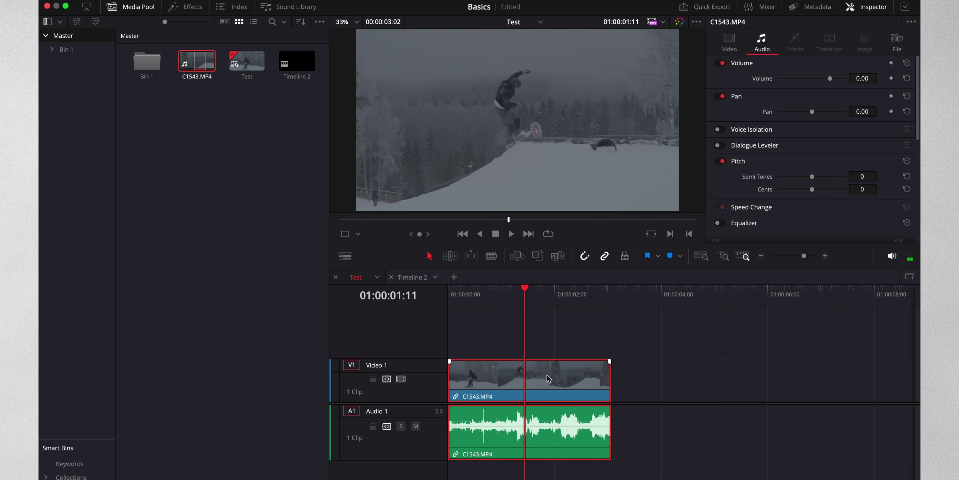
Step: Match the timeline frame at the playhead to its source clip and scrub through the source footage
key("f")
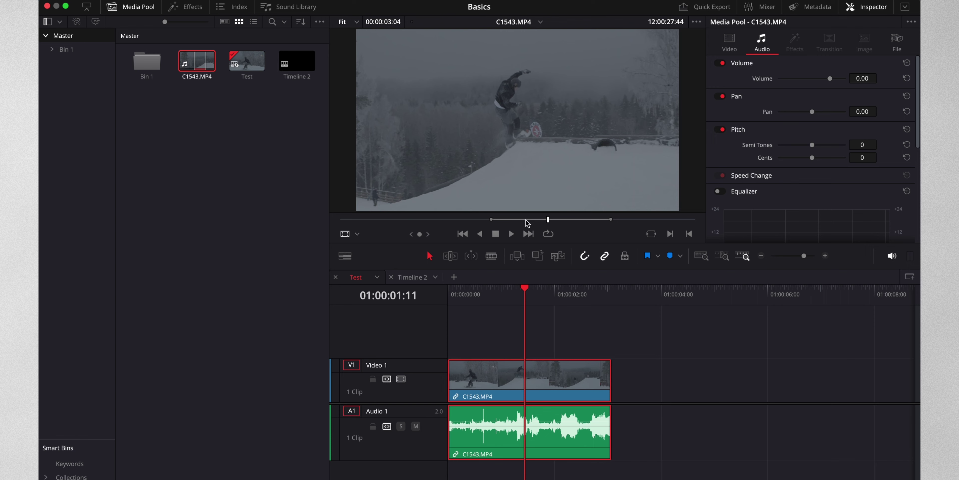
left_click_drag(525, 222, 383, 222)
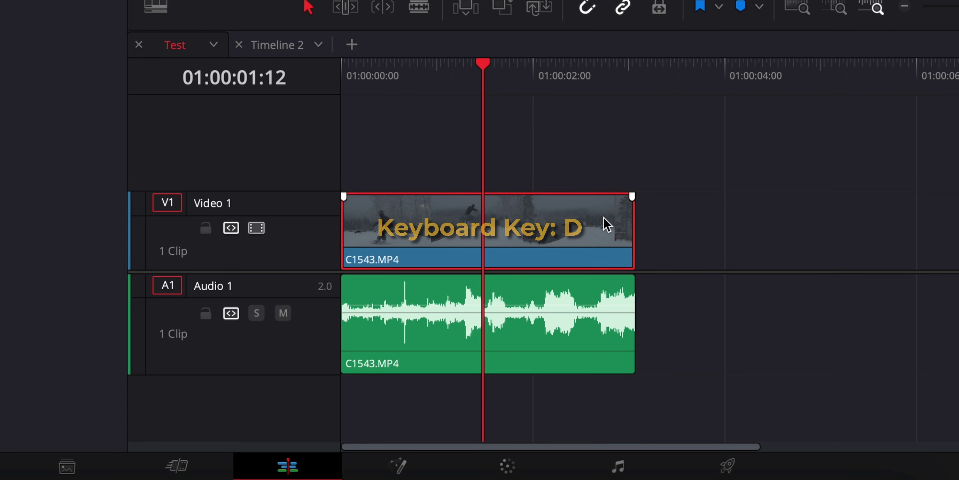
Step: Disable the C1543.MP4 video clip on Video 1 and enable it again
key("d")
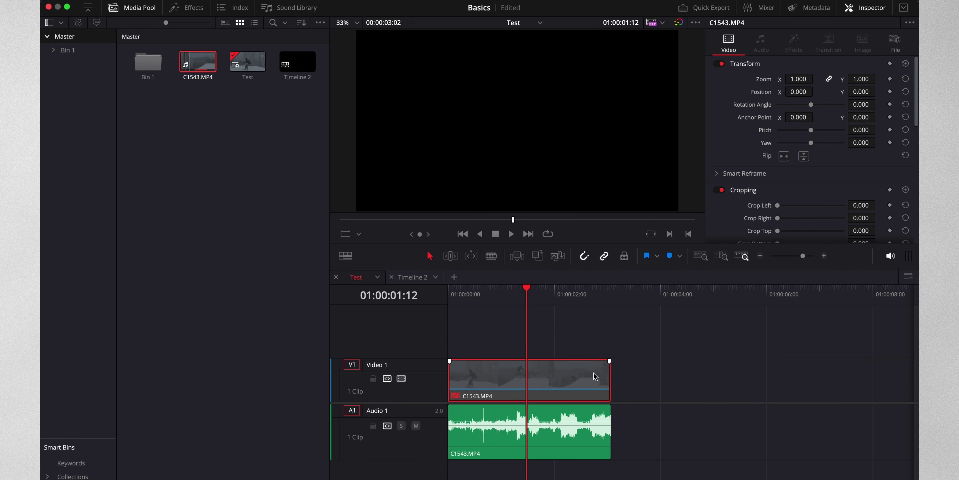
key("d")
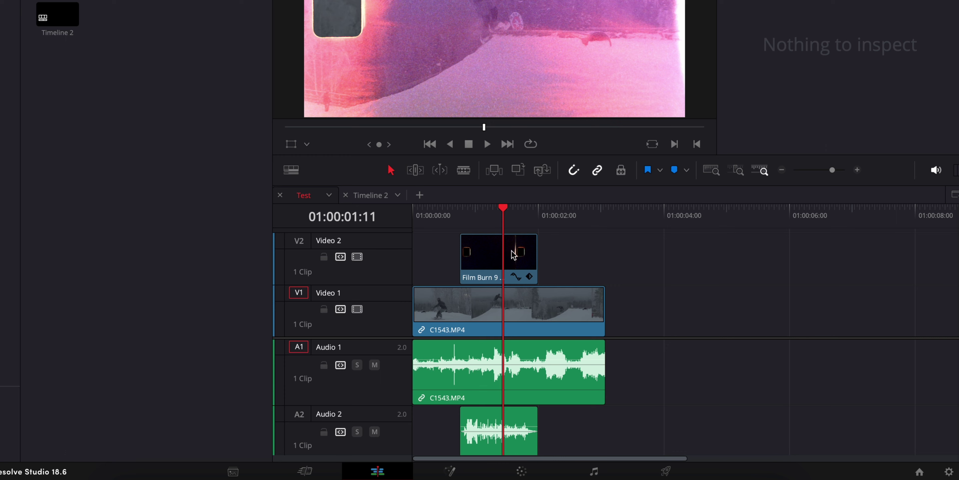
Step: Check the Film Burn 9 overlay on the Color page, disable the clip on the Edit page, and return to the Color page
left_click(513, 255)
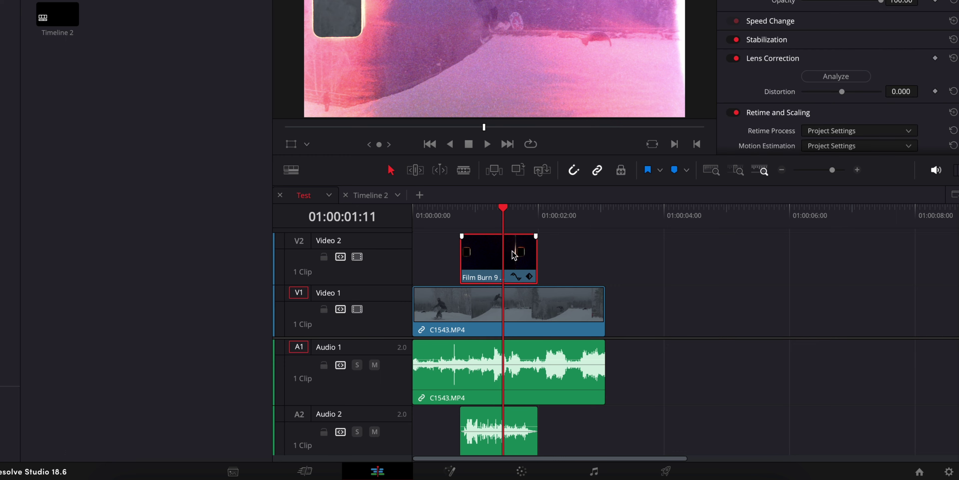
left_click(526, 472)
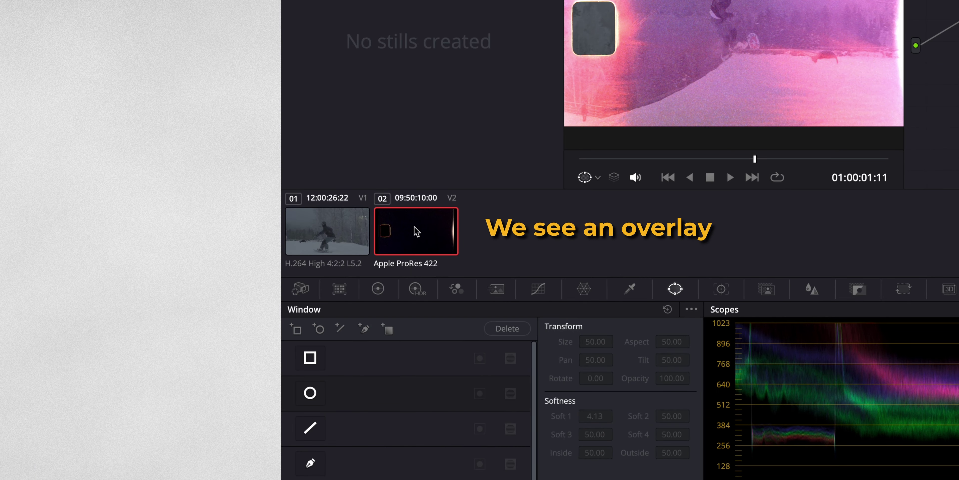
key("shift+4")
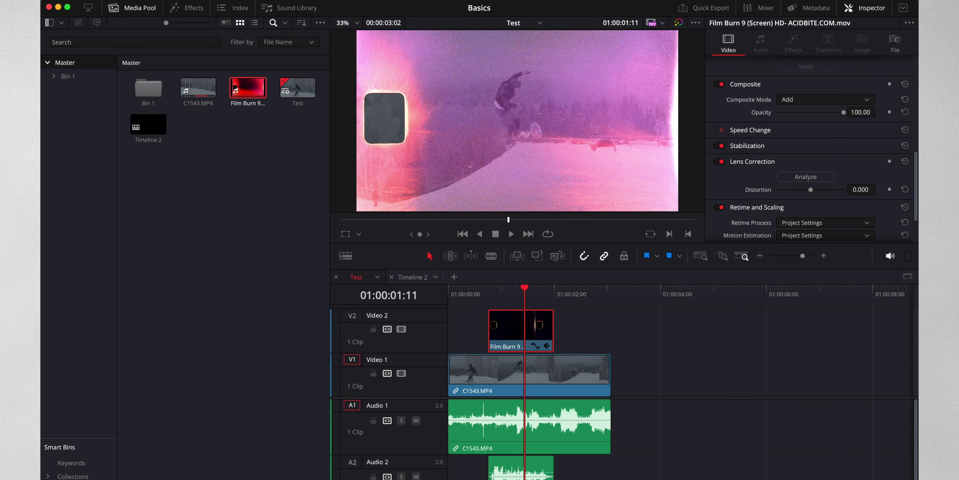
key("d")
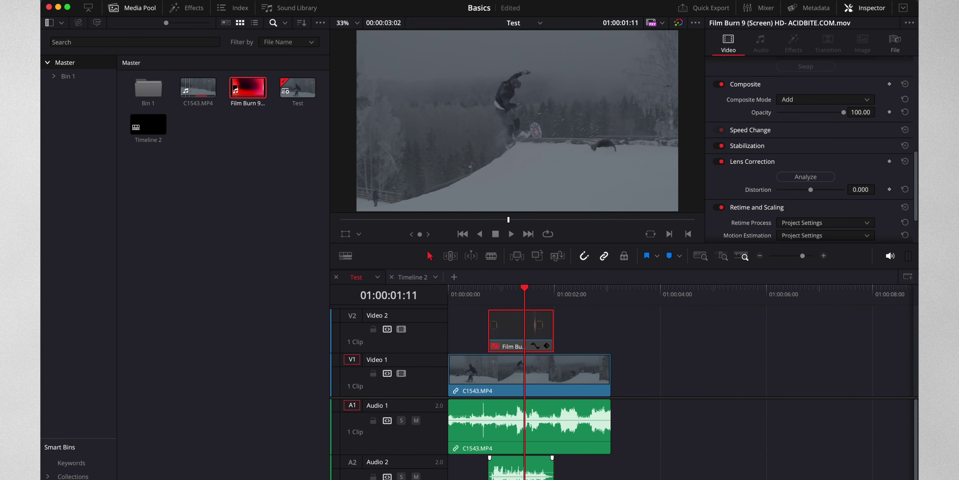
key("shift+6")
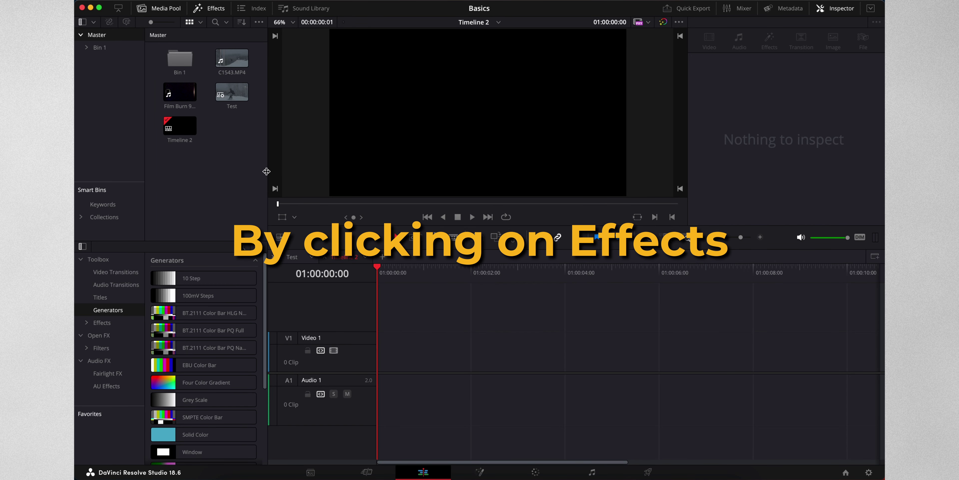
Step: Widen the media pool and effects area and browse the Video Transitions, Filters, Fairlight FX and Titles categories
left_click_drag(266, 171, 322, 180)
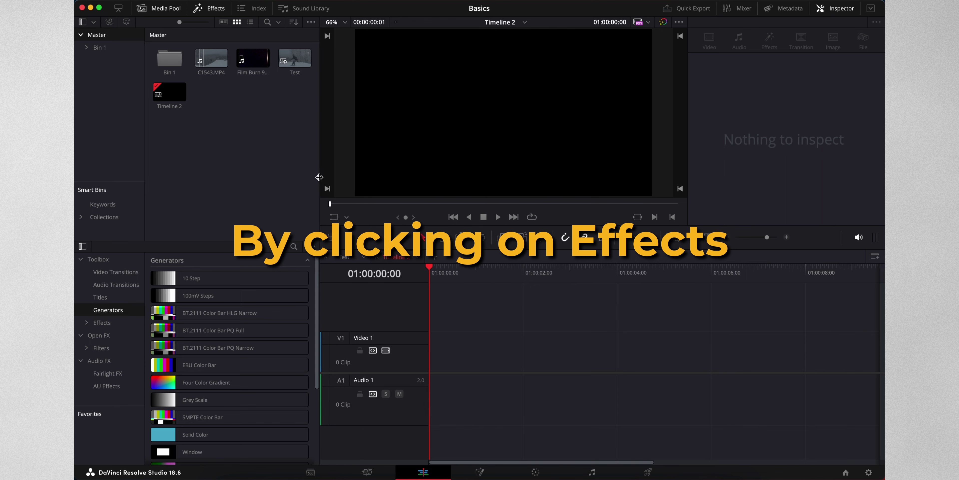
left_click(129, 273)
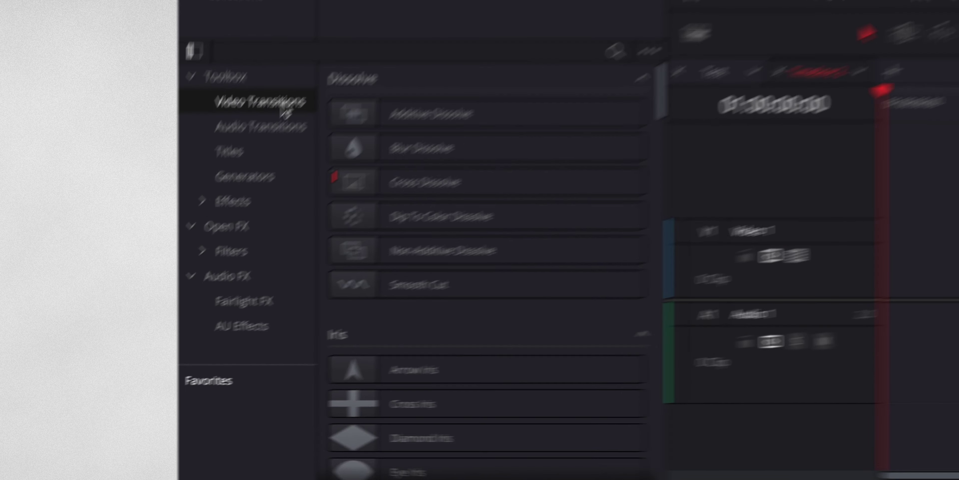
left_click(110, 347)
left_click(119, 374)
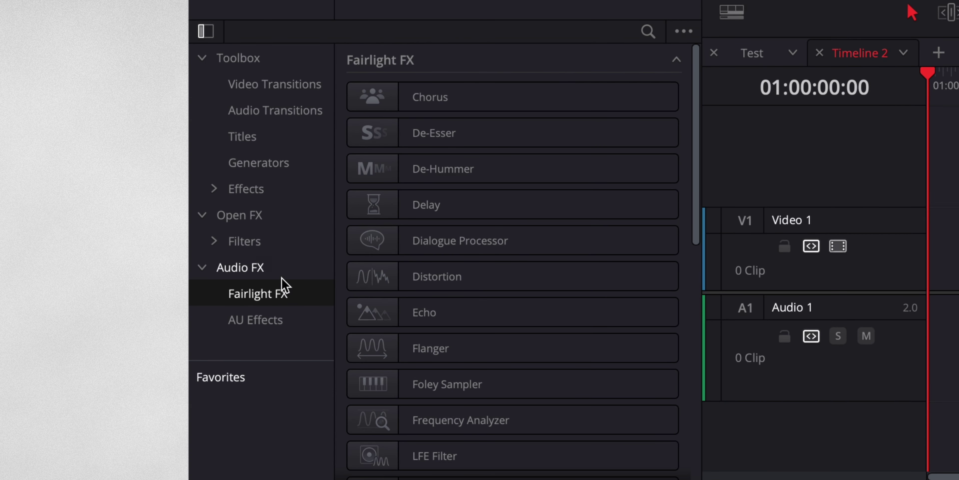
left_click(293, 87)
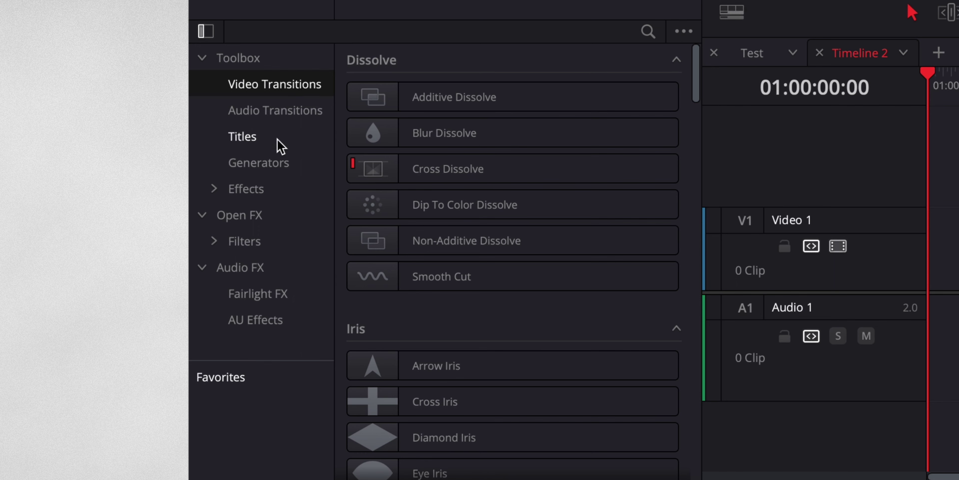
left_click(281, 147)
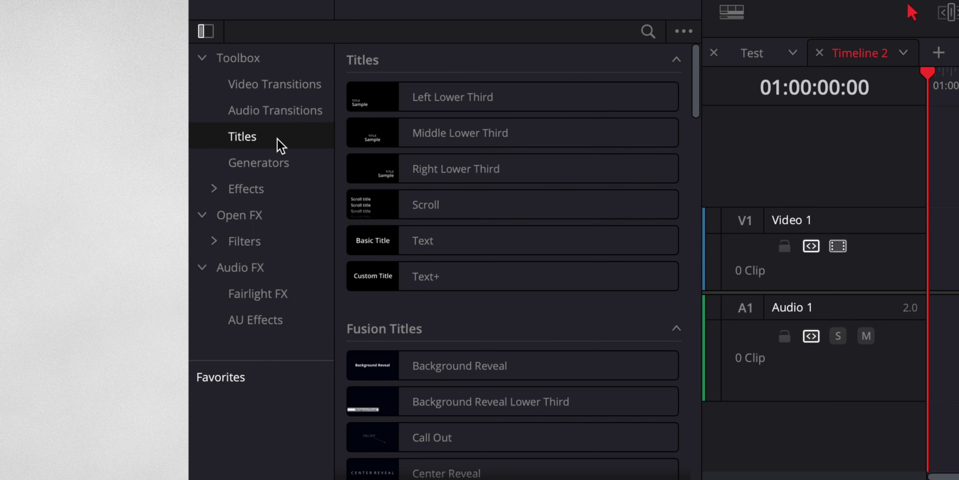
Step: Place a Text title at the start of Video 1 in Timeline 2 and apply a Smooth Cut transition between the titles
left_click_drag(470, 241, 454, 345)
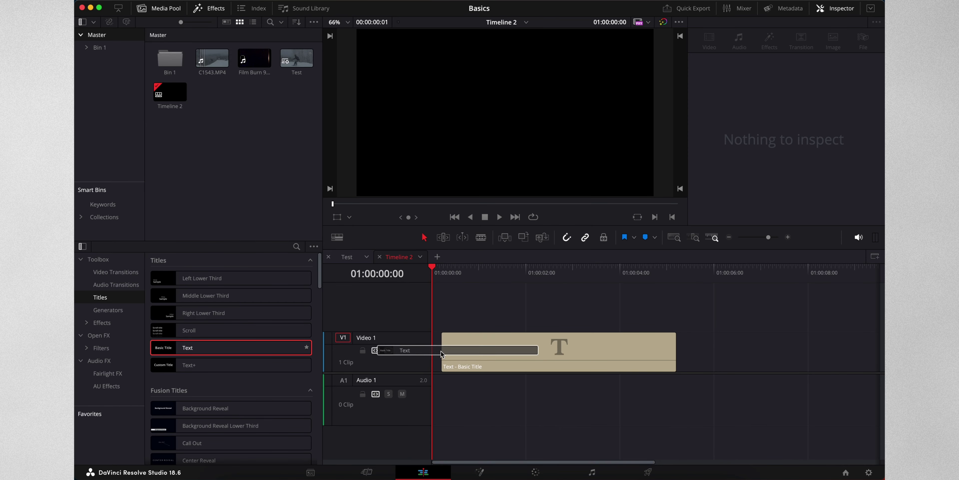
left_click_drag(440, 350, 435, 350)
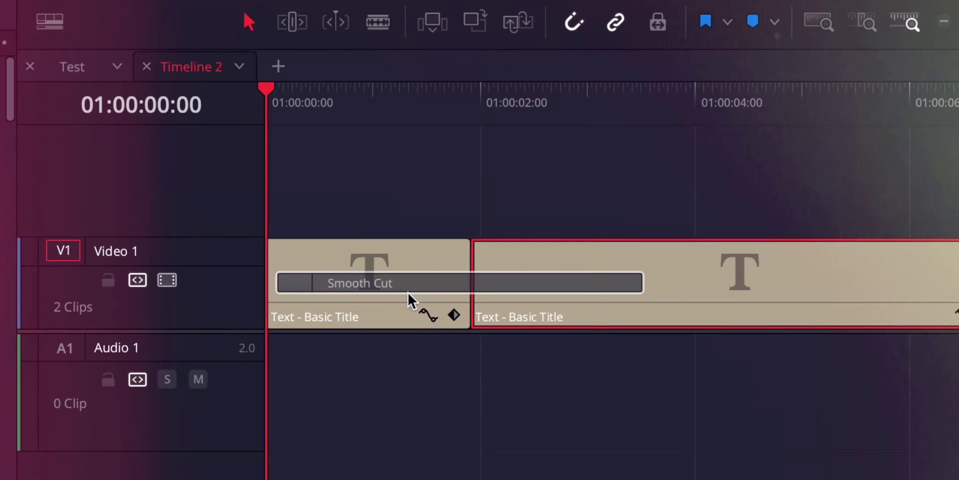
left_click_drag(500, 424, 534, 417)
left_click_drag(479, 289, 477, 286)
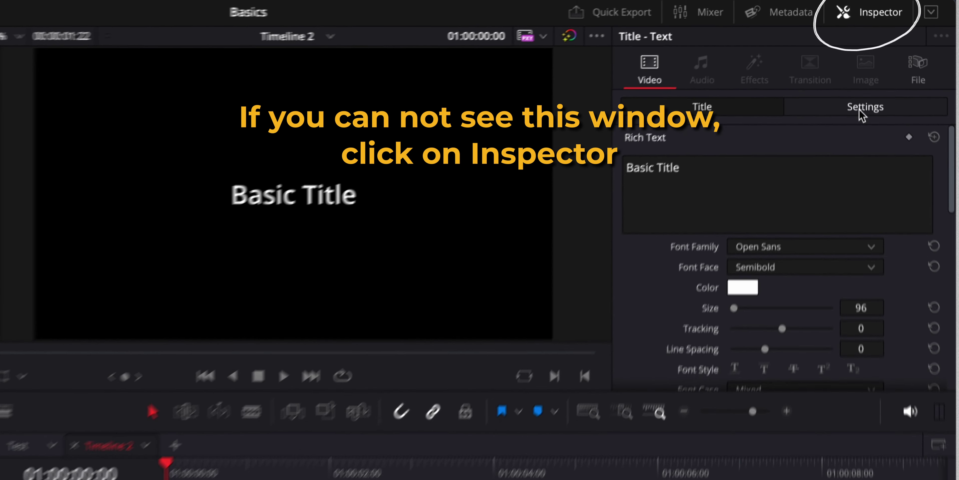
Step: Examine the title's Transform, Cropping, Dynamic Zoom and Composite settings in the Inspector
left_click(860, 65)
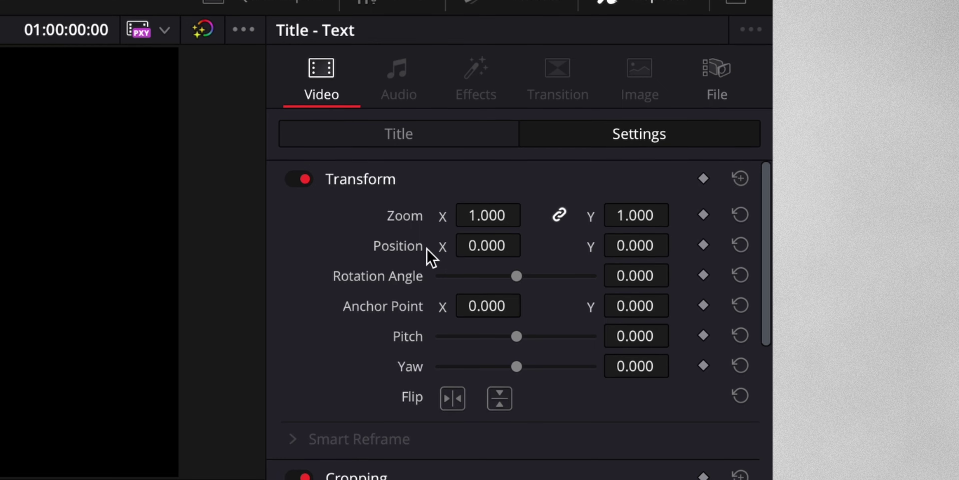
scroll(427, 254, "down", 3)
scroll(427, 238, "down", 6)
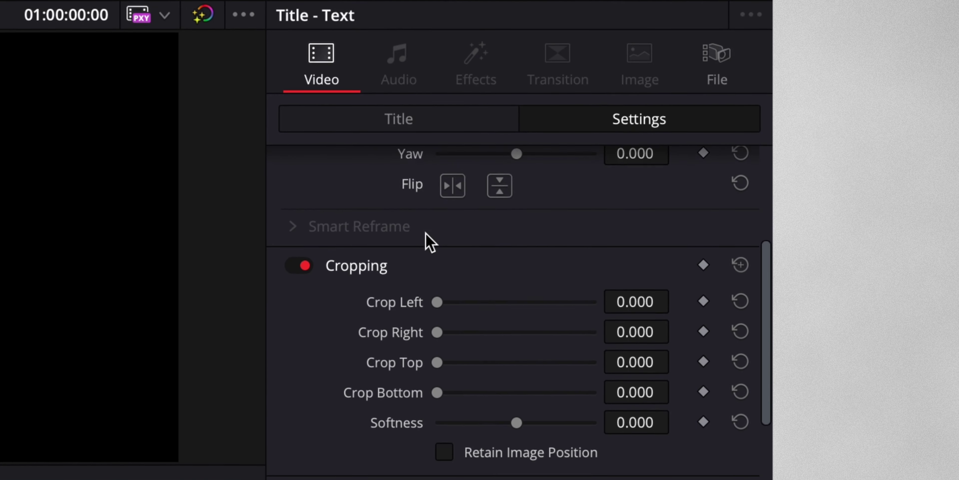
scroll(425, 223, "down", 3)
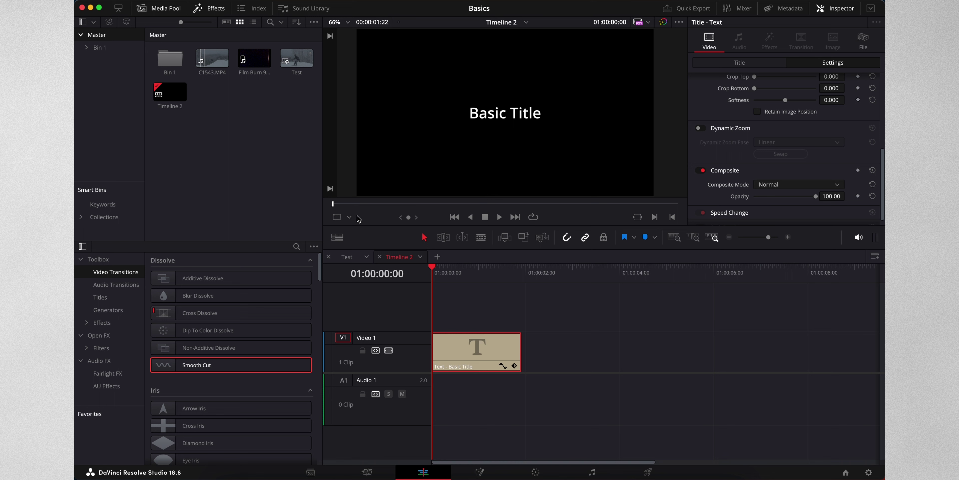
Step: Turn on the Dynamic Zoom overlay for the title and slightly enlarge its green frame in the viewer
left_click(350, 218)
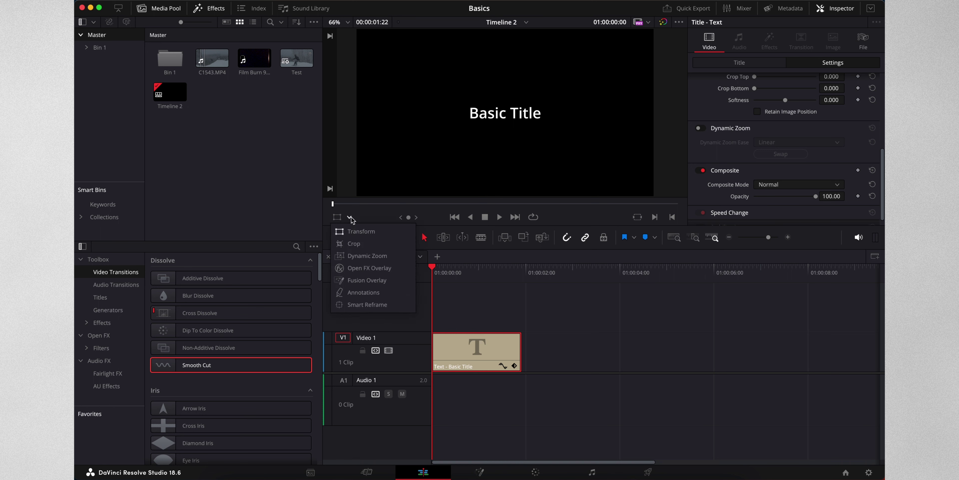
left_click(351, 218)
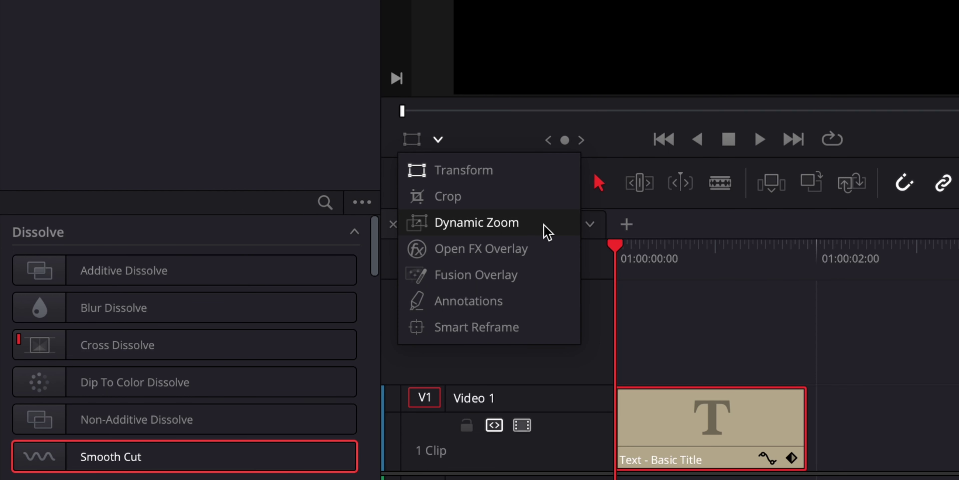
left_click(544, 226)
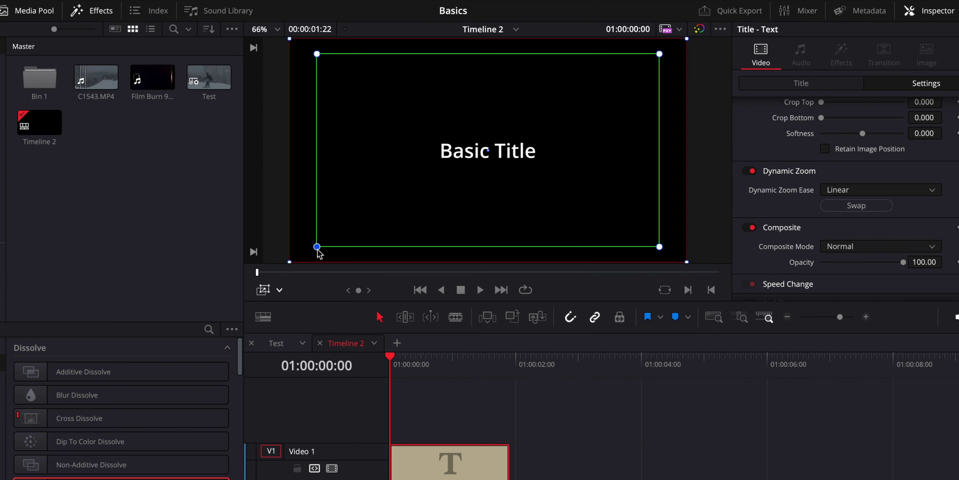
left_click_drag(317, 248, 308, 255)
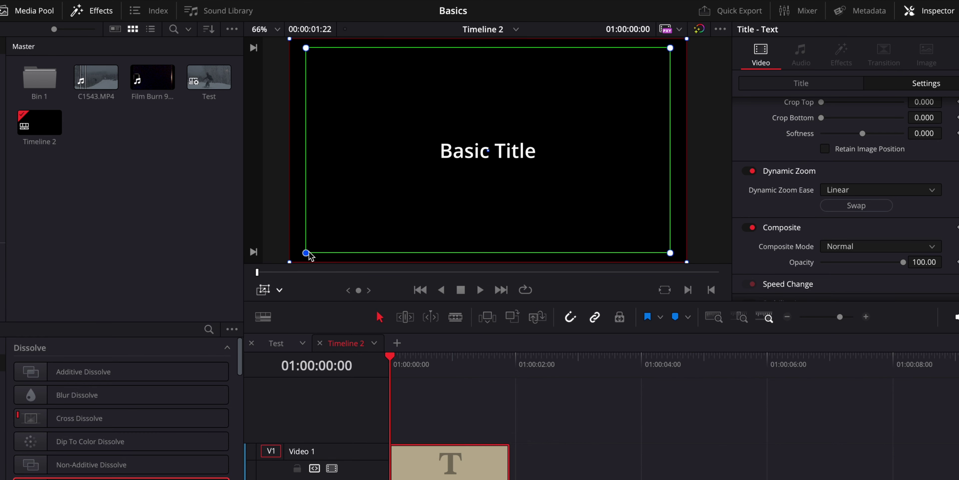
left_click_drag(309, 247, 311, 250)
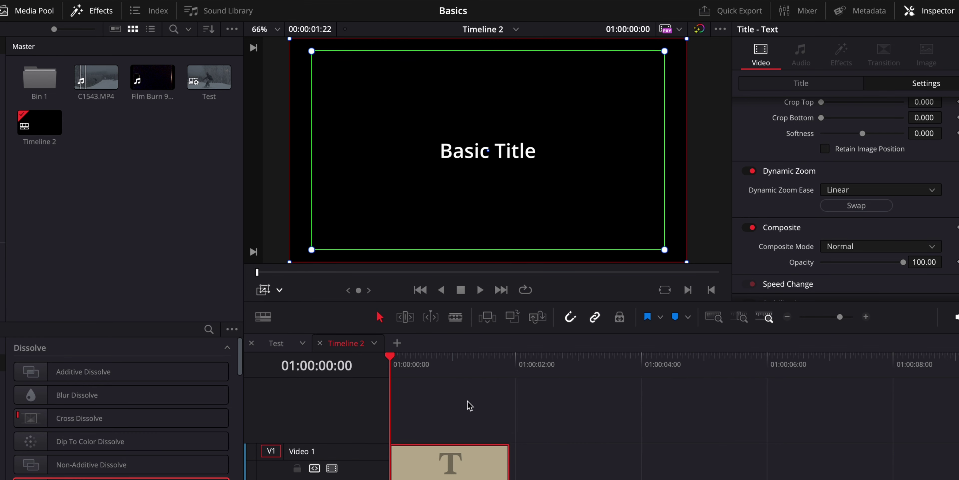
Step: Play back the title's Dynamic Zoom and swap its start and end frames
key("space")
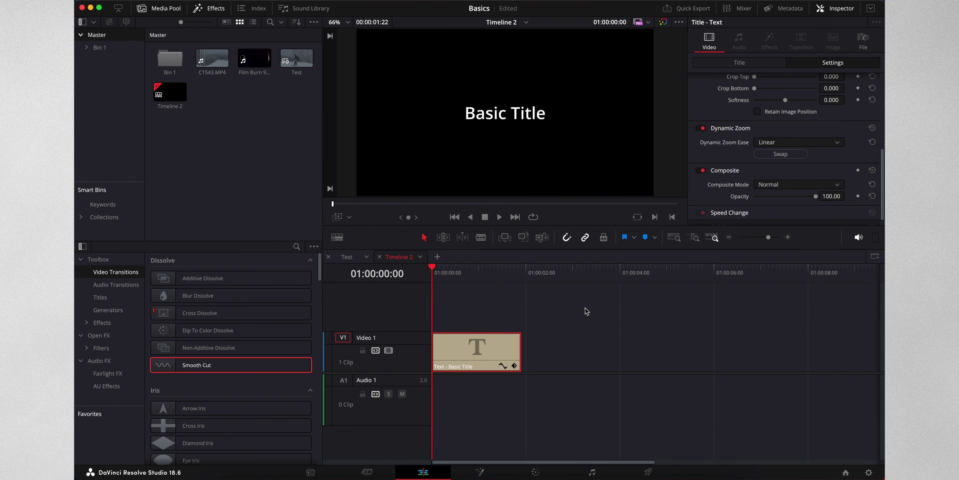
key("space")
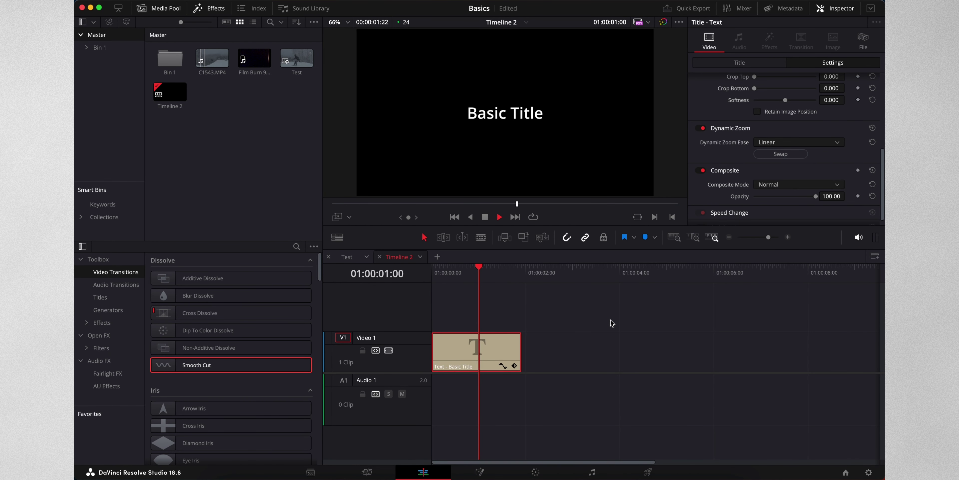
key("space")
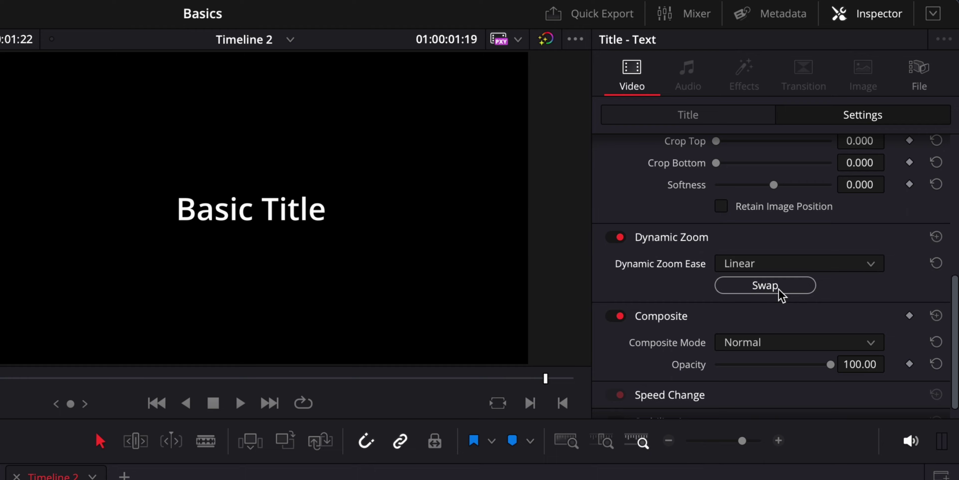
left_click(779, 289)
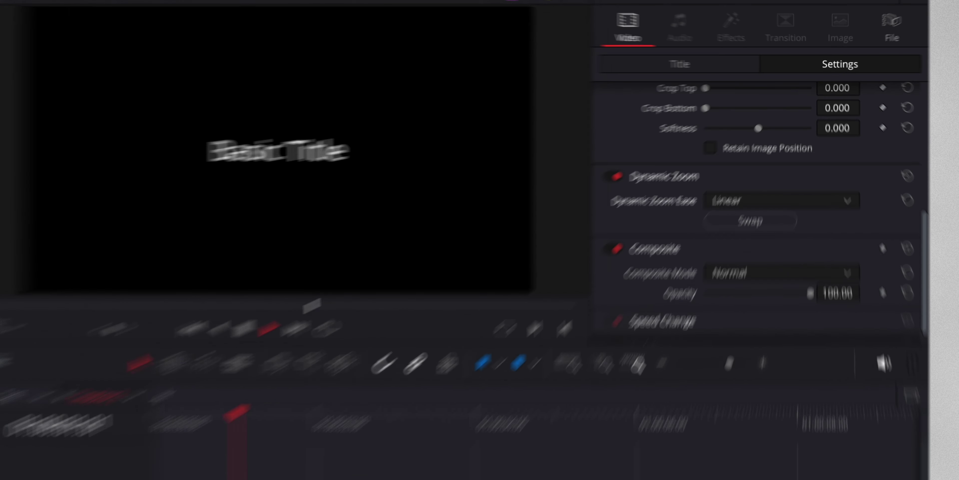
left_click(837, 203)
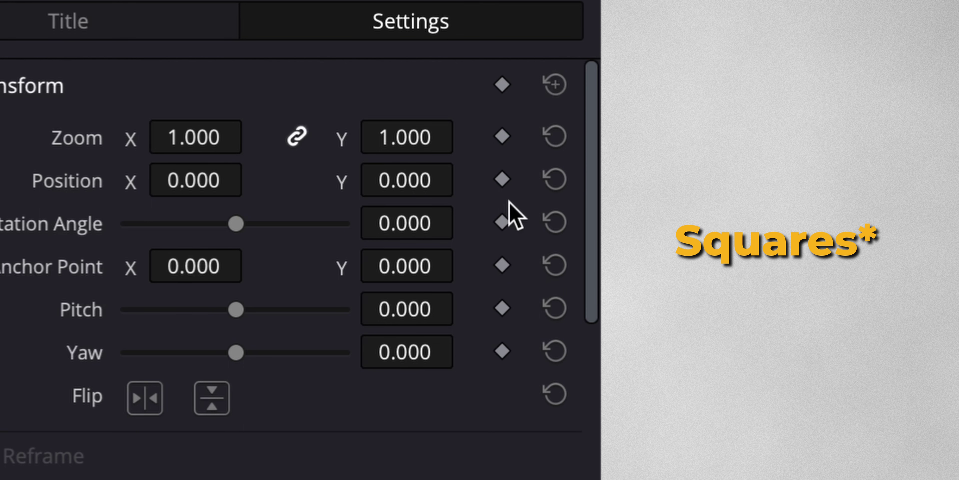
Step: Keyframe the title's zoom from 0 at 01:00:00:00 to 1.200 at 01:00:00:05
left_click(503, 136)
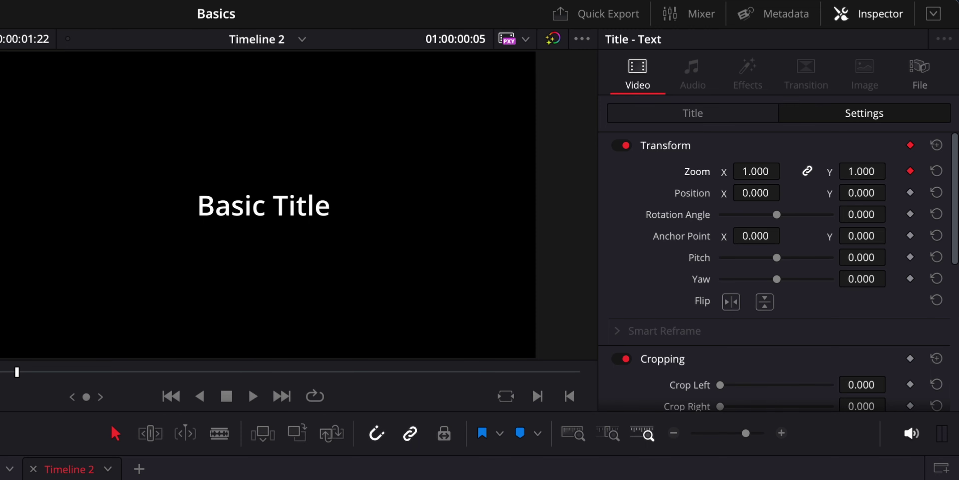
left_click_drag(755, 172, 772, 171)
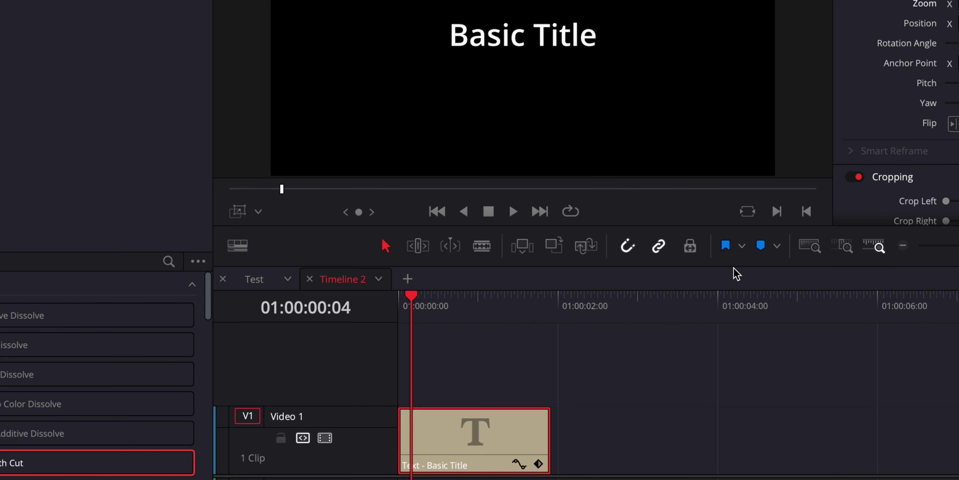
key("Left")
key("Left")
key("Left")
key("Left")
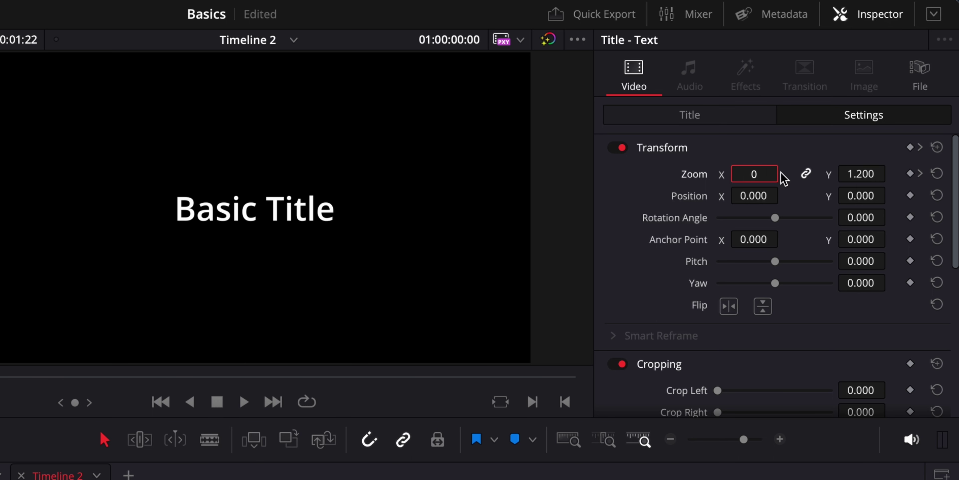
key("Return")
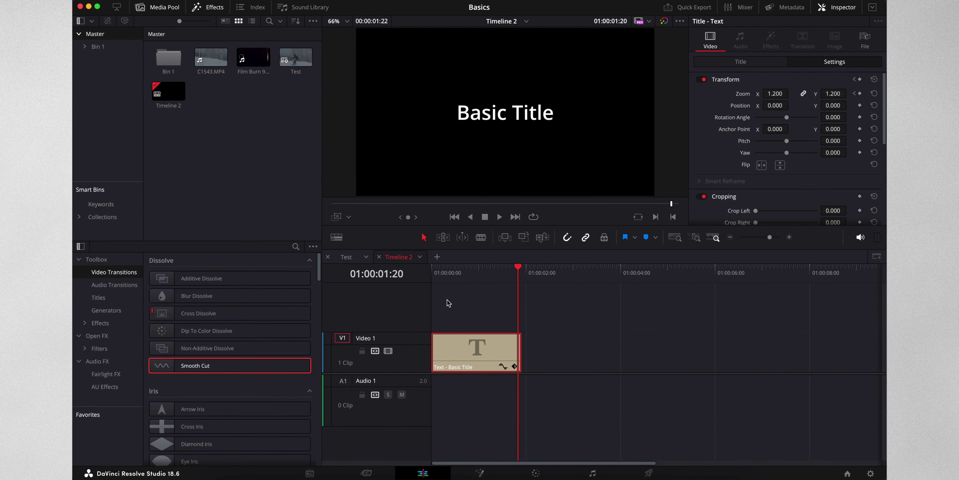
Step: Play the title's zoom animation from the start and check its zoom values frame by frame around the keyframes
key("Home")
key("space")
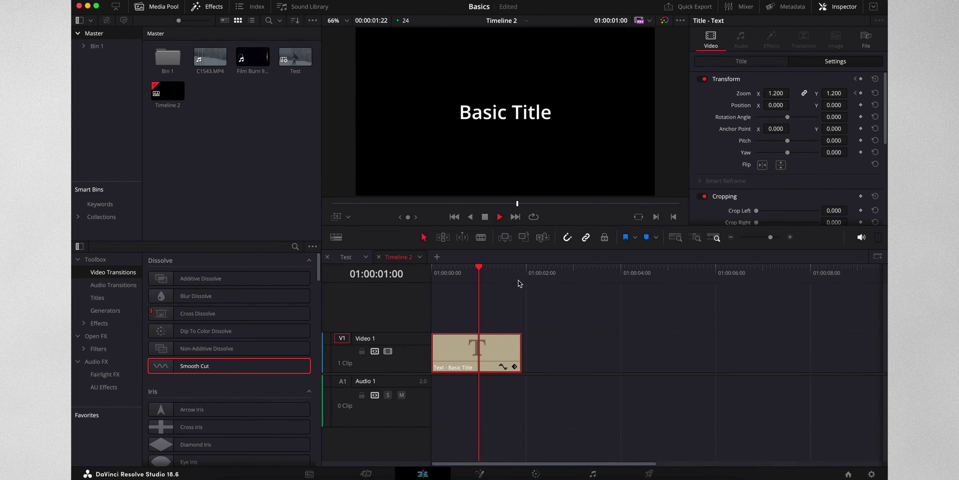
key("space")
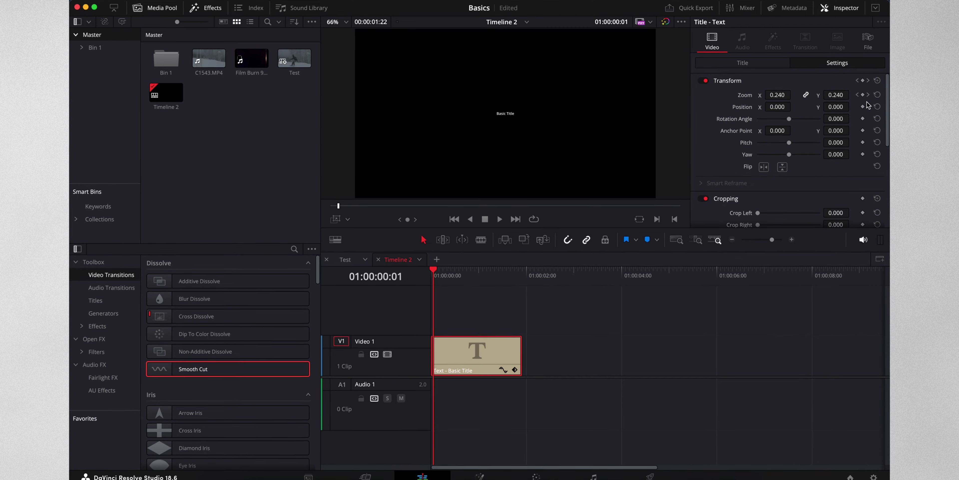
key("Right")
key("Right")
key("Right")
key("Right")
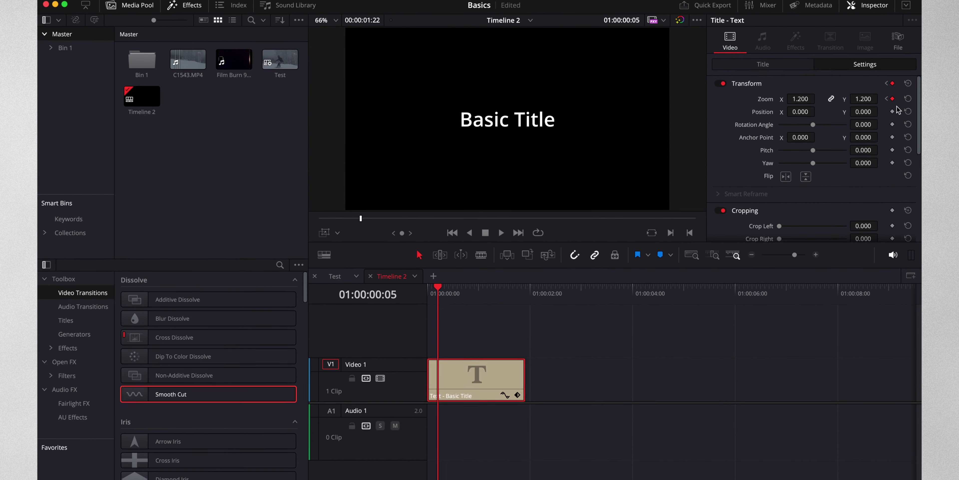
key("Left")
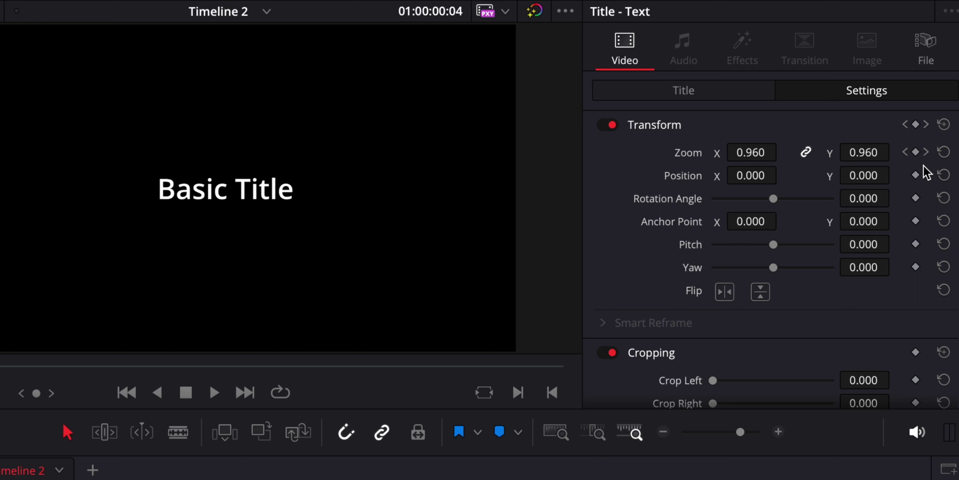
Step: Set the title's Zoom keyframe at 01:00:00:05 to Ease In and return to the start of the timeline
key("Right")
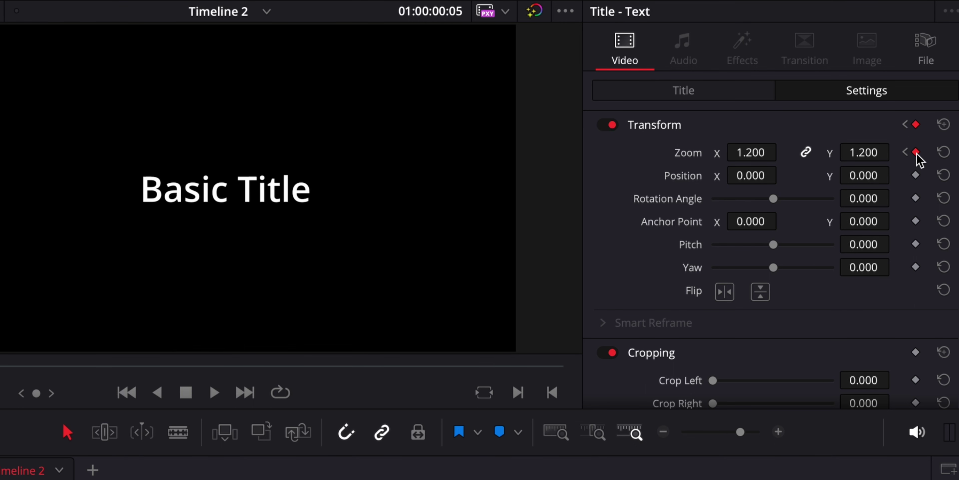
right_click(917, 155)
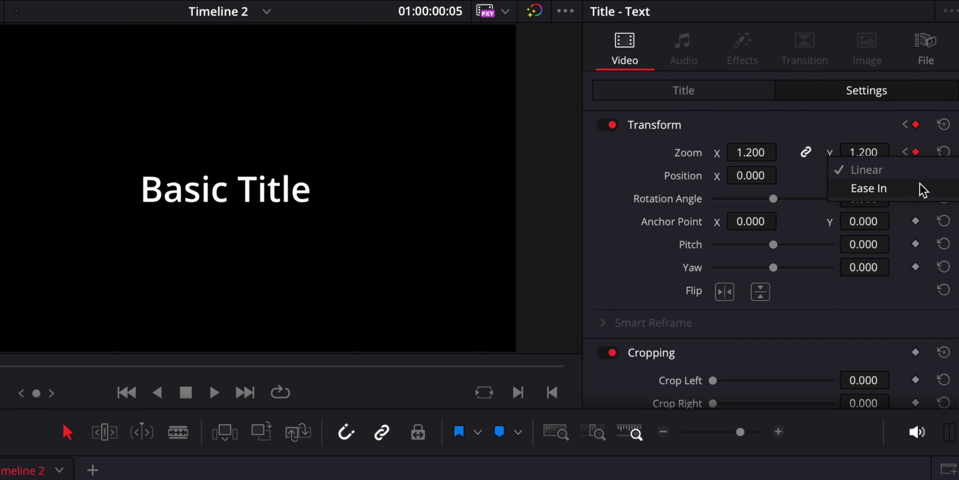
left_click(869, 188)
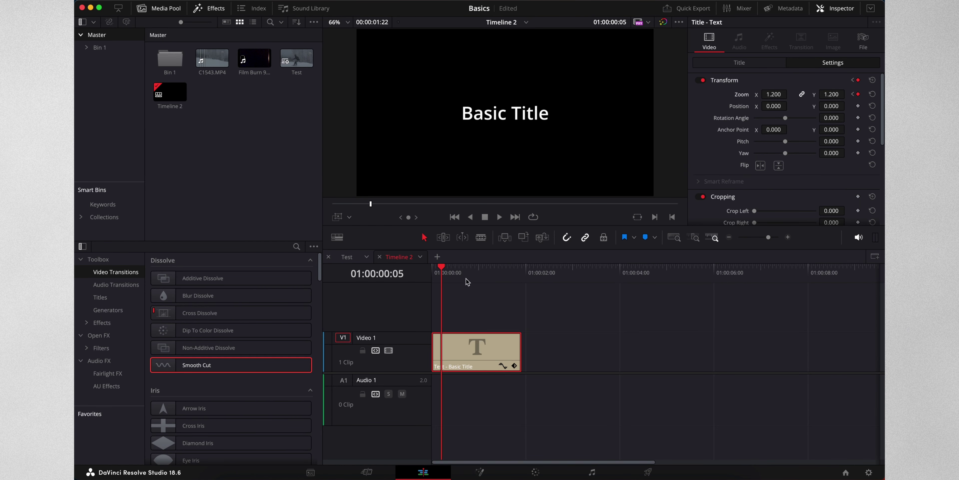
key("Home")
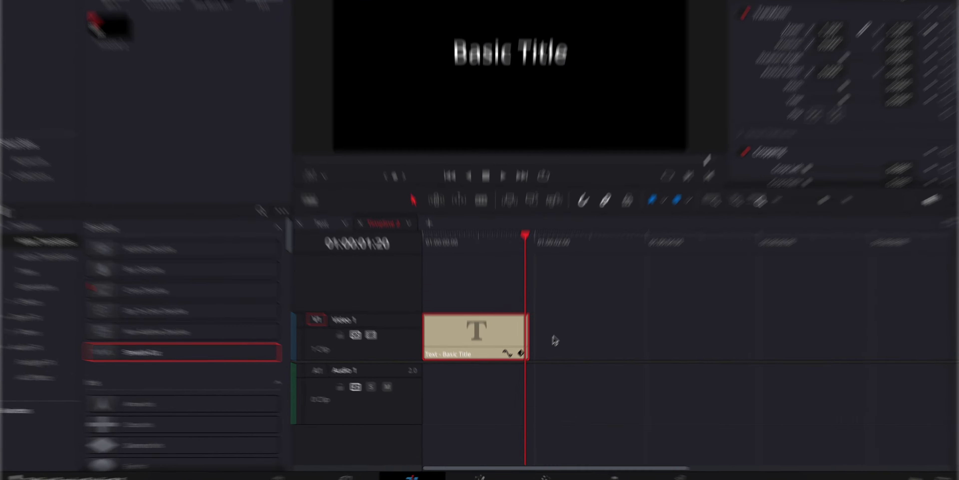
Step: Show only the Zoom Y curve under the title clip and add a slightly raised keyframe just past 01:00:00:09
left_click(507, 352)
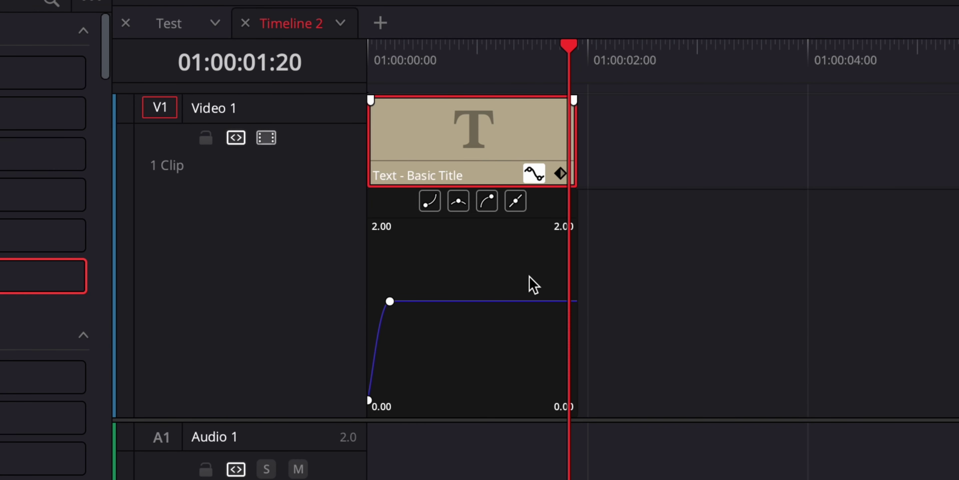
scroll(436, 277, "up", 5)
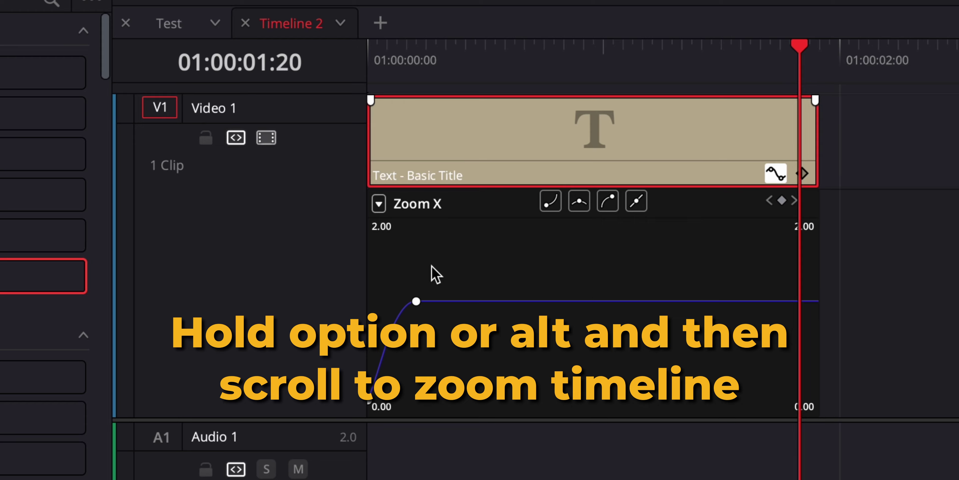
left_click(381, 205)
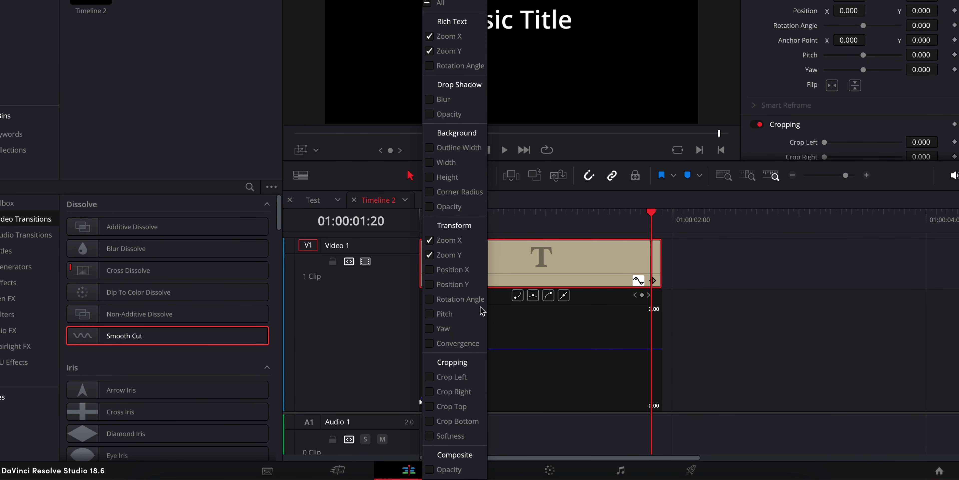
left_click(456, 241)
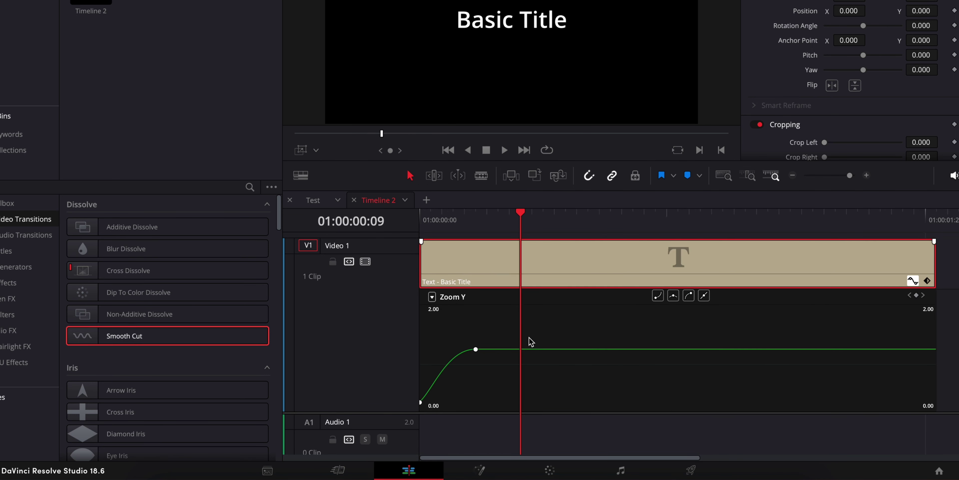
left_click(557, 348, "alt")
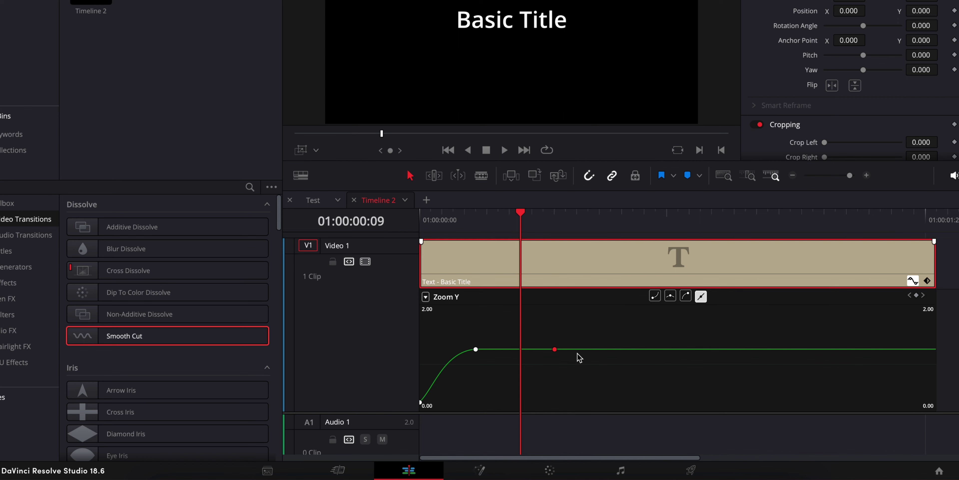
left_click_drag(555, 348, 555, 338)
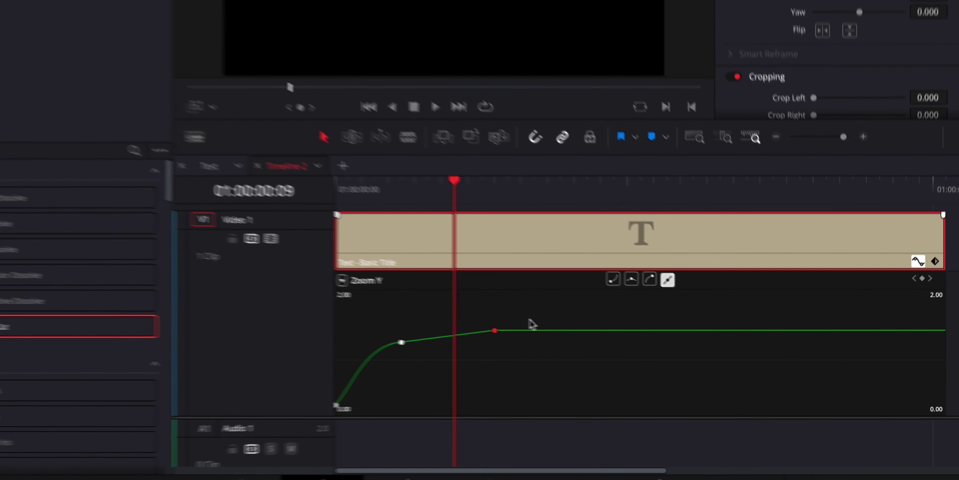
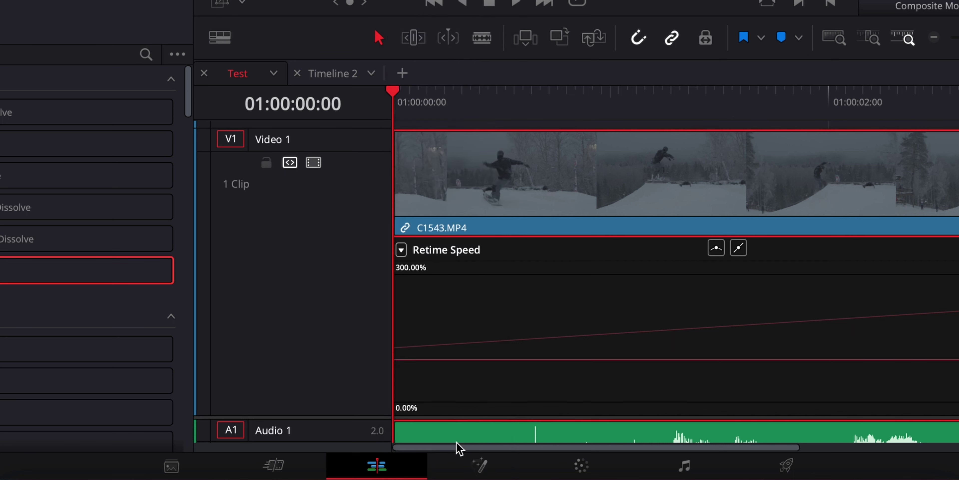
Step: Display the Retime Speed curve for the C1543.MP4 clip in the Test timeline
left_click(401, 249)
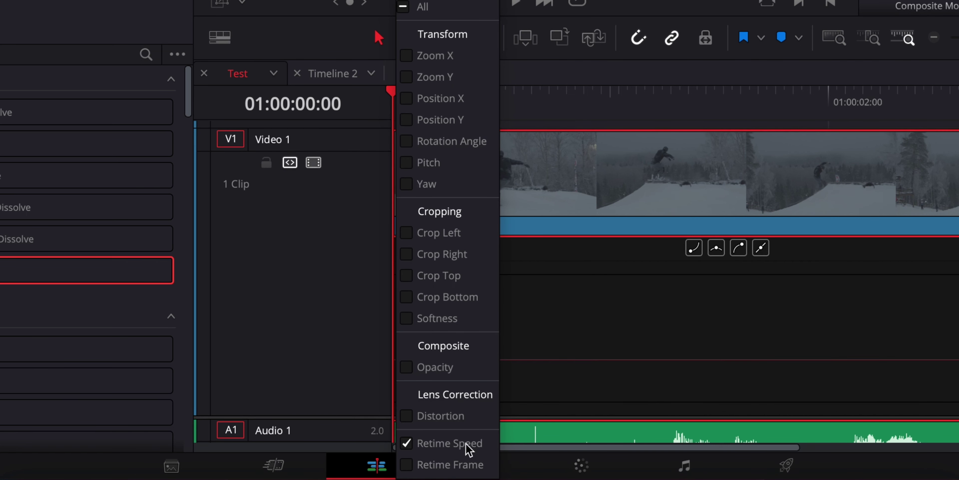
left_click(483, 444)
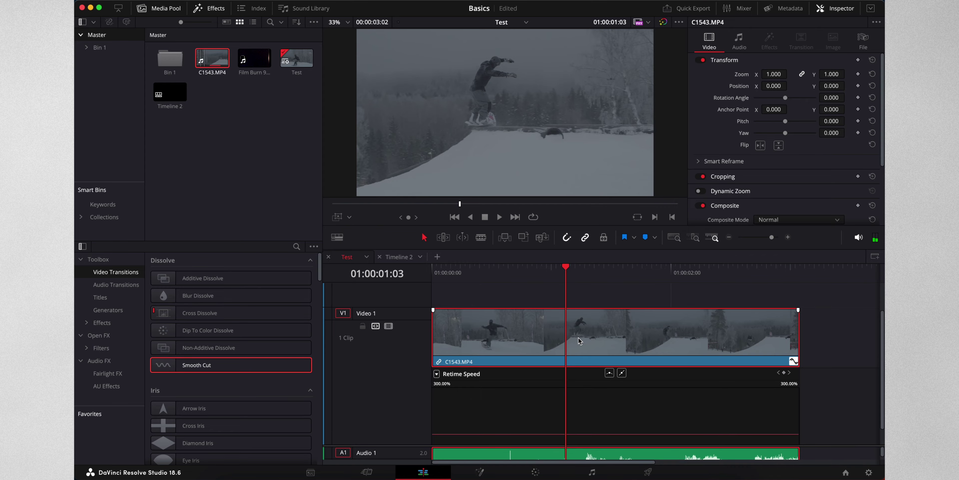
scroll(578, 337, "down", 2)
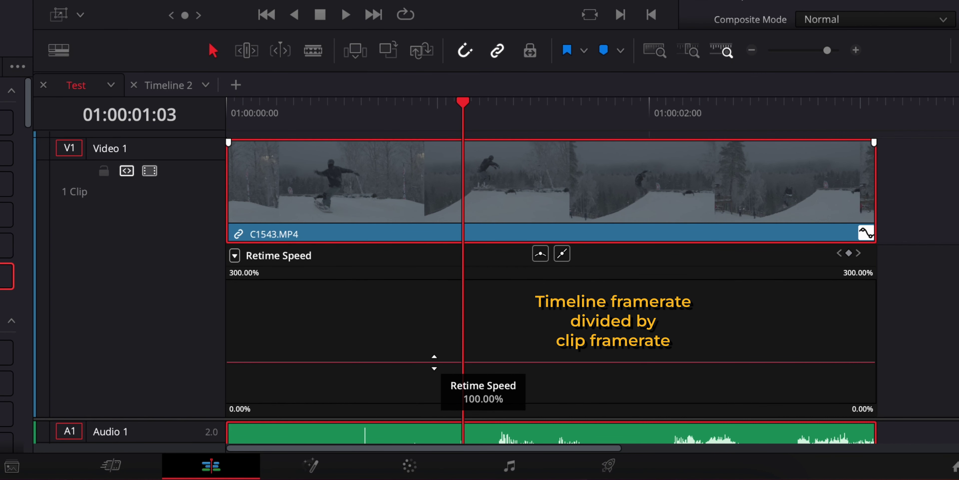
Step: Add a retime keyframe on C1543.MP4 just before 01:00:01:03, lower the following speed to about 50%, smooth the transition and play it
left_click(430, 362, "alt")
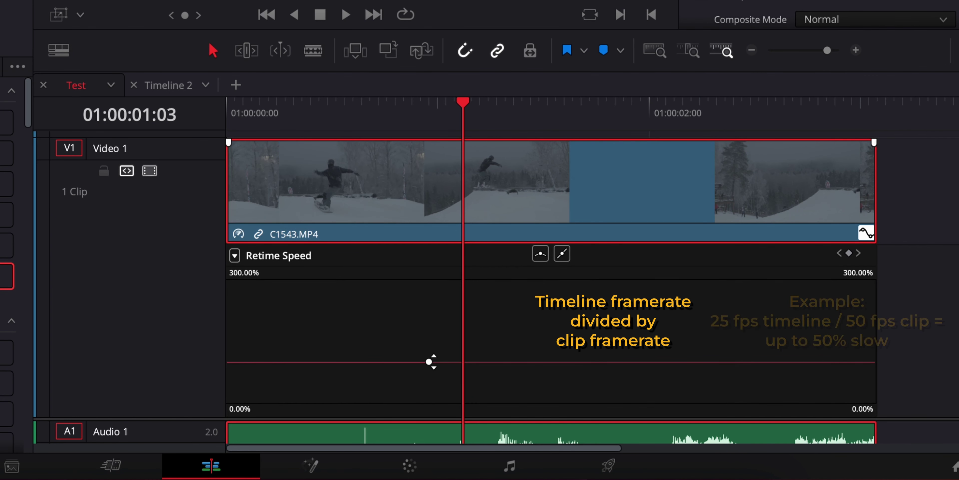
left_click_drag(469, 362, 477, 470)
left_click(429, 371)
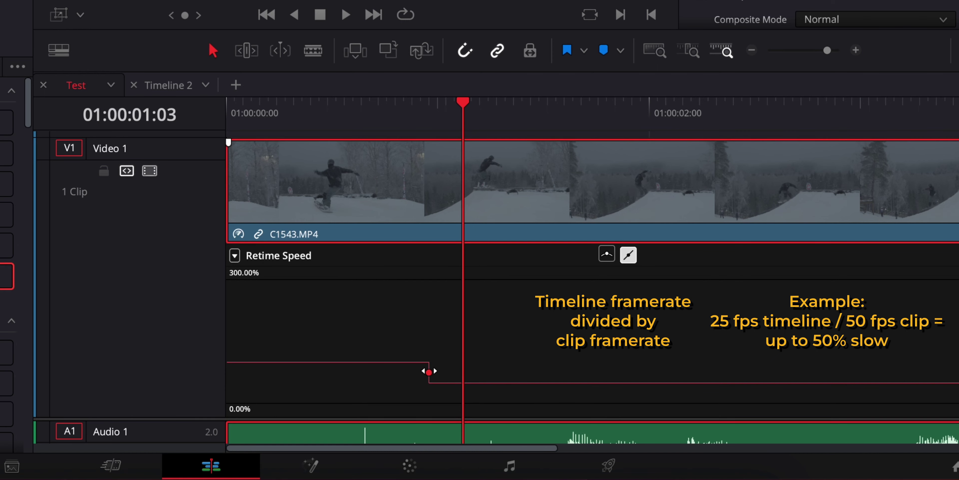
left_click(606, 256)
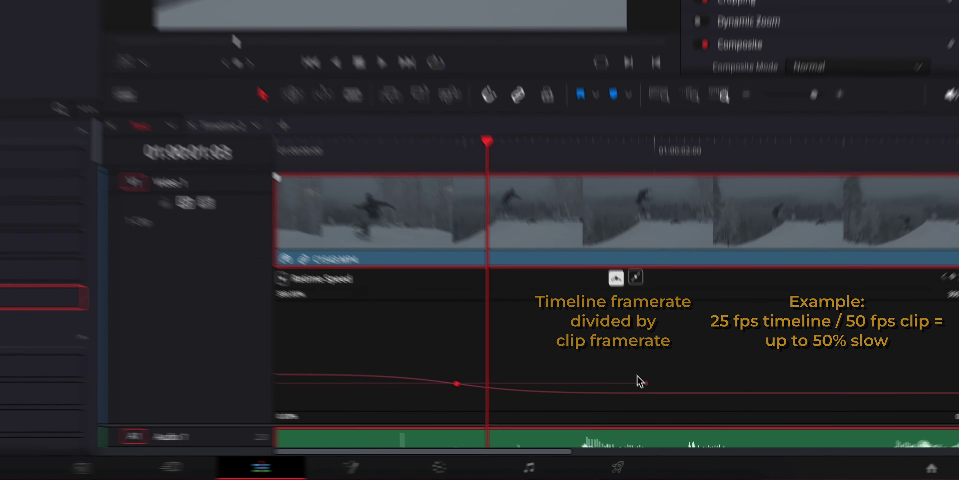
key("space")
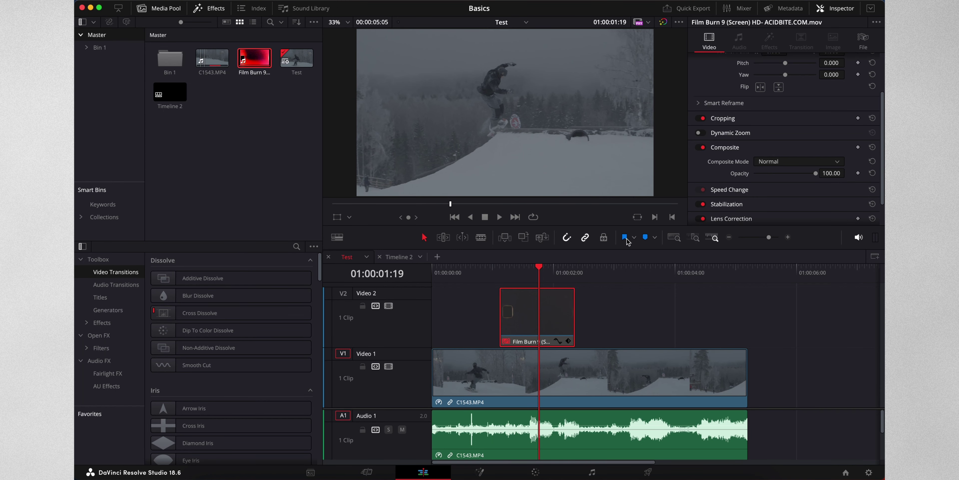
Step: Enable the Film Burn clip on Video 2 and open its Composite Mode choices
key("d")
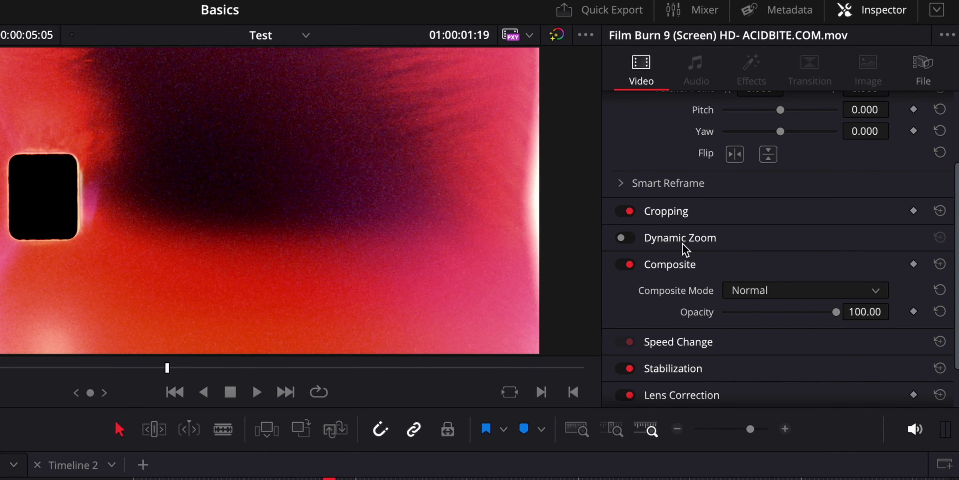
scroll(689, 243, "down", 3)
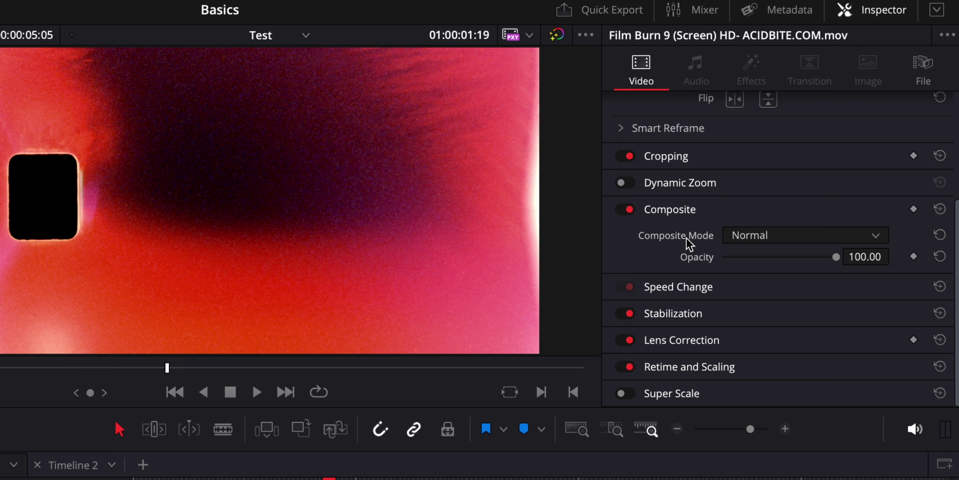
left_click(810, 241)
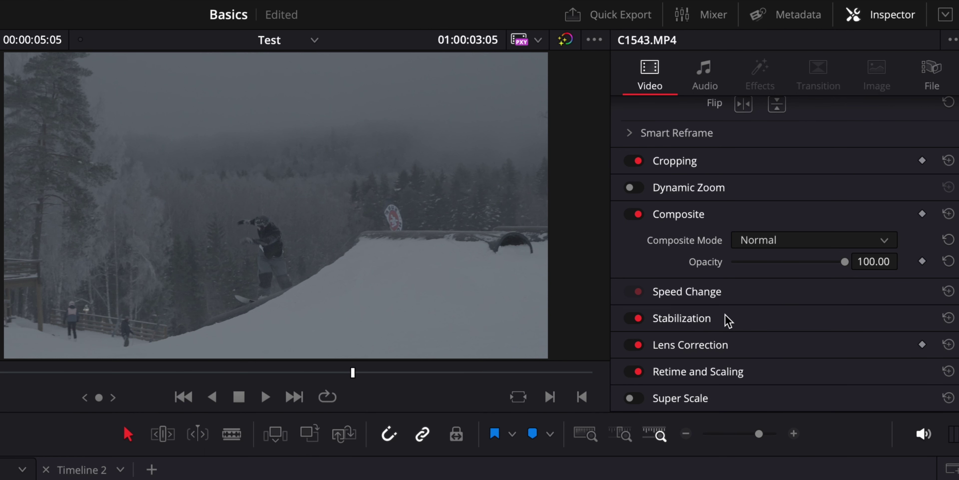
Step: Show the Stabilization settings of the C1543.MP4 clip, including mode, cropping ratio, smooth and strength
left_click(672, 319)
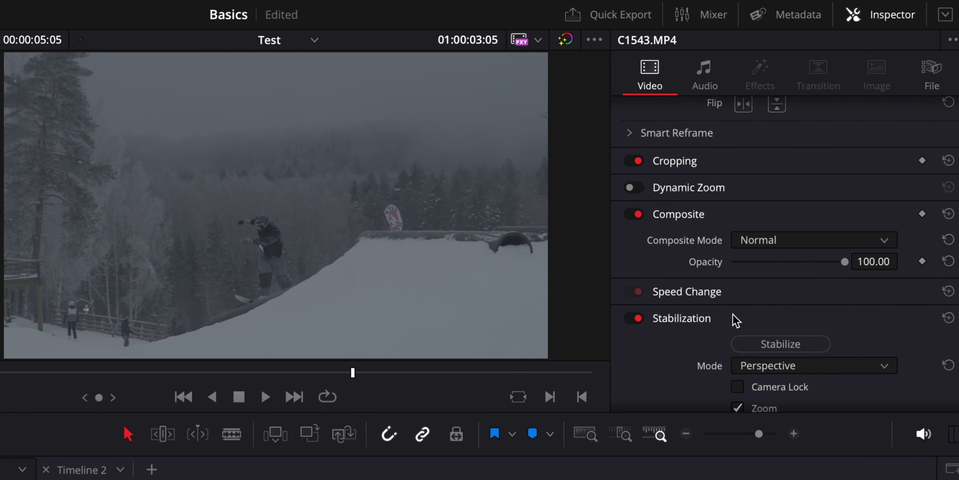
scroll(734, 323, "down", 5)
scroll(735, 320, "up", 2)
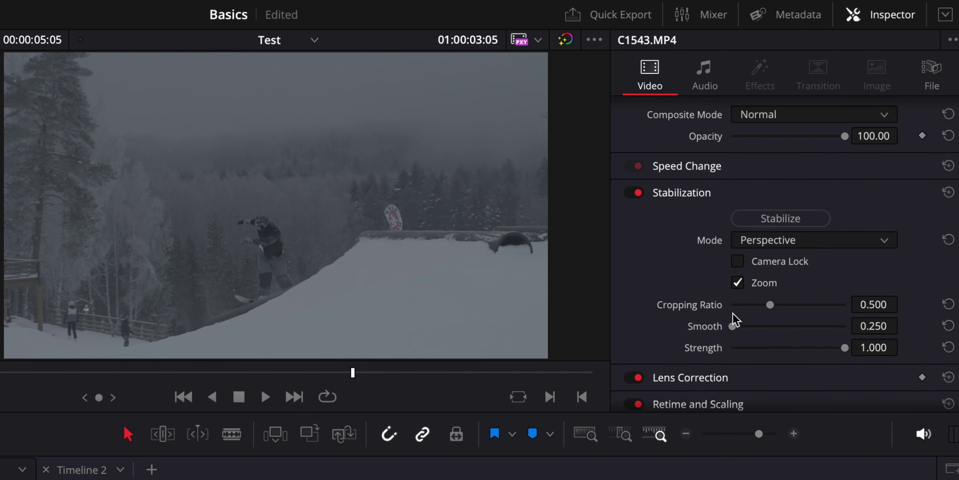
scroll(866, 280, "down", 1)
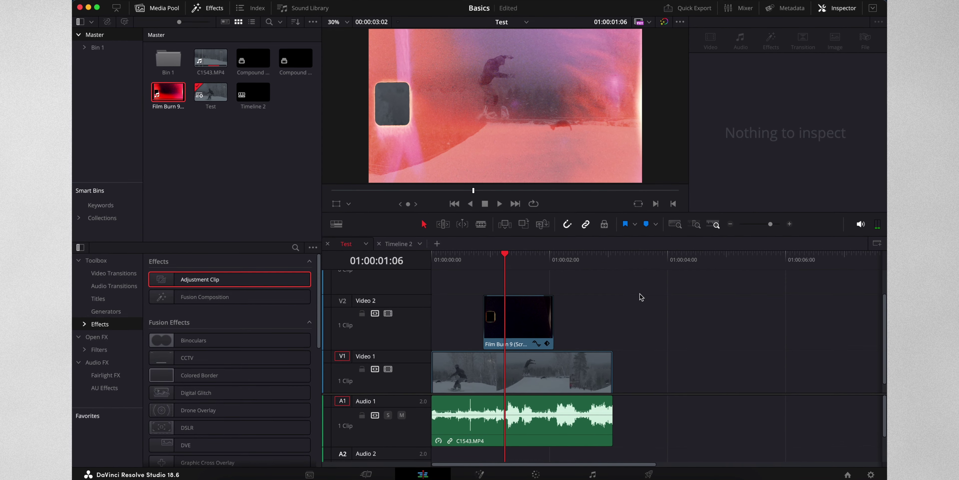
Step: Combine the Film Burn clip and the C1543.MP4 clip into a compound clip with the default name
left_click_drag(642, 287, 445, 408)
right_click(462, 407)
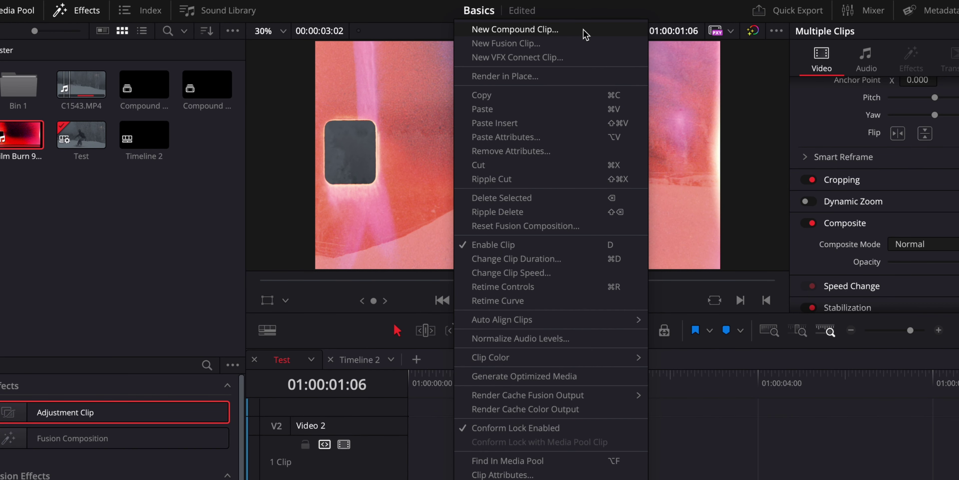
left_click(584, 32)
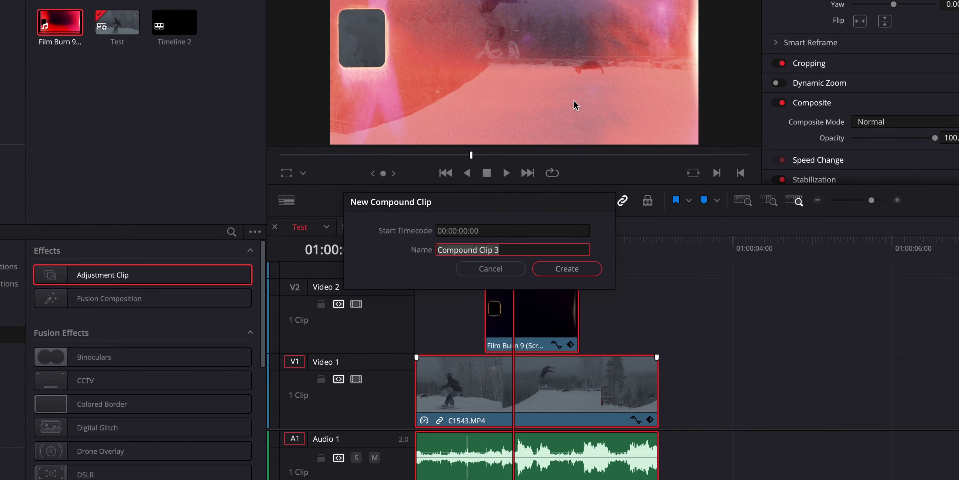
left_click(591, 270)
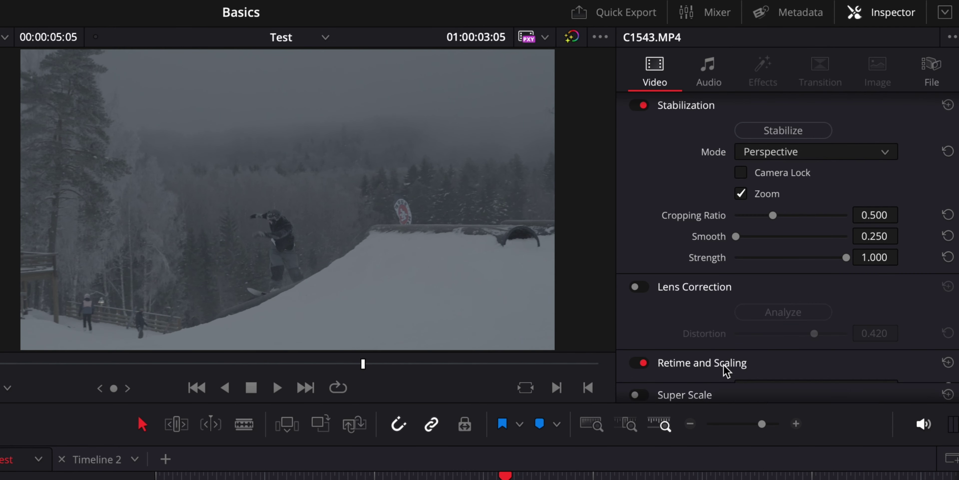
Step: Examine the Retime and Scaling settings of C1543.MP4, including the available Retime Process options, and collapse them again
left_click(724, 367)
scroll(724, 366, "down", 5)
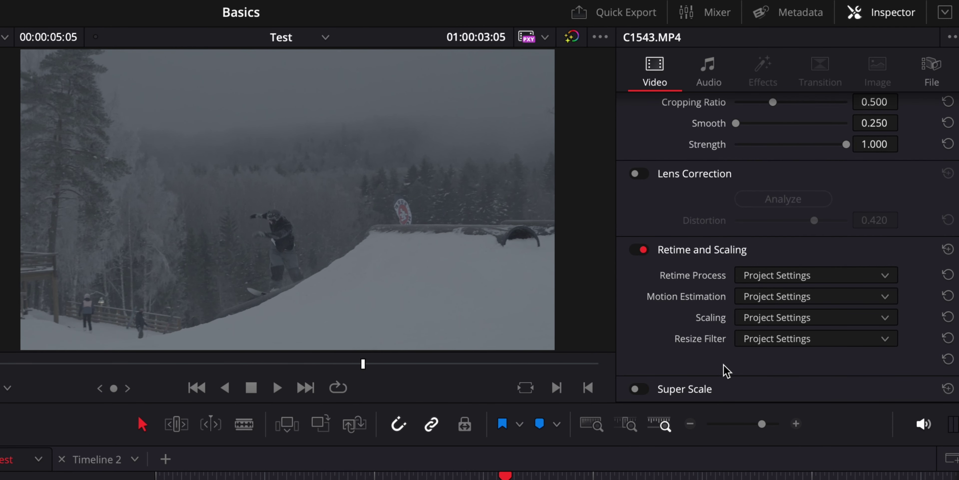
left_click(839, 277)
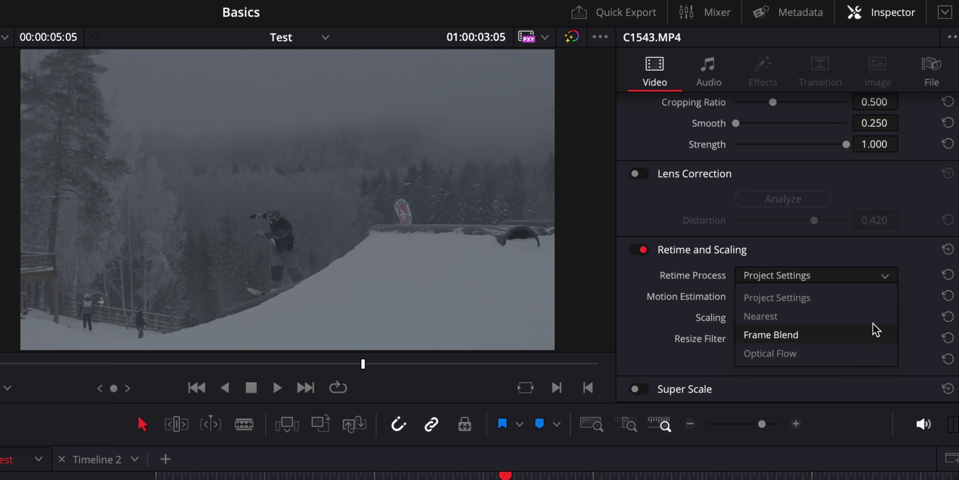
left_click(863, 255)
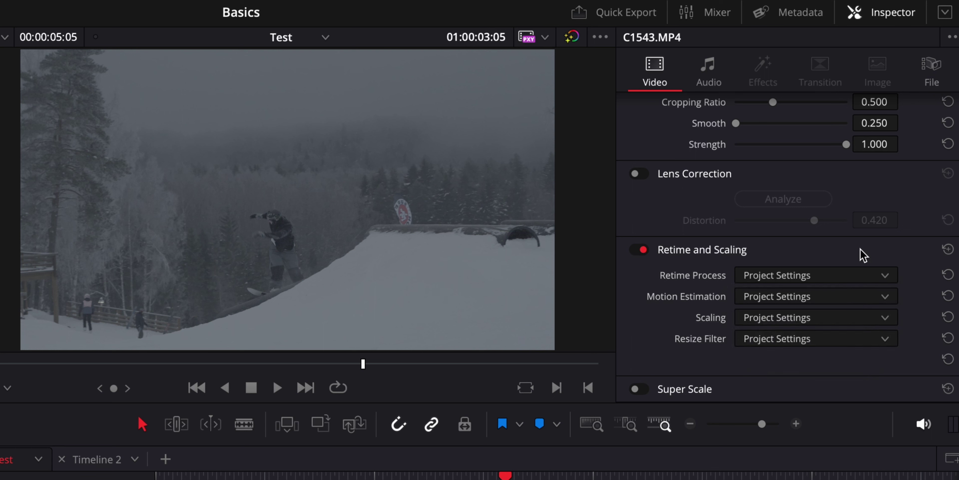
left_click(715, 251)
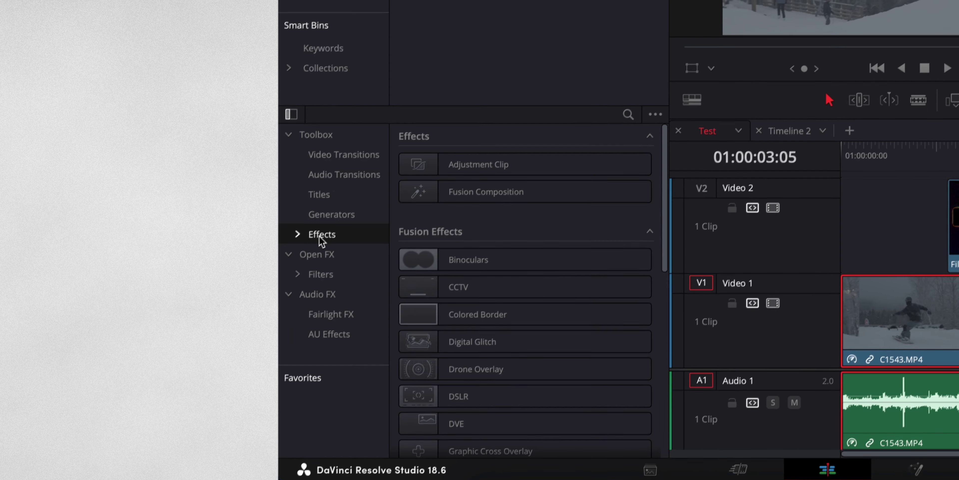
Step: Add an Adjustment Clip above the Film Burn clip and extend it to the end of the C1543.MP4 clip
left_click(194, 282)
left_click_drag(428, 234, 434, 311)
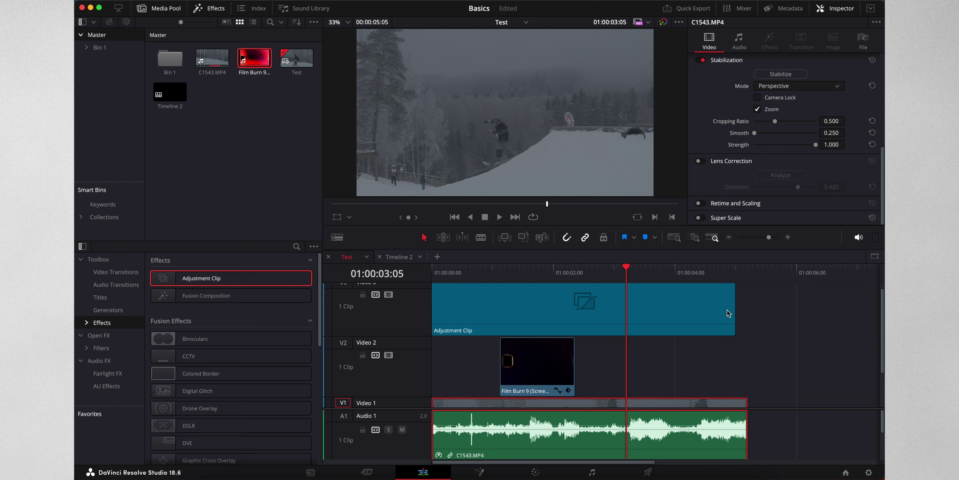
left_click_drag(734, 313, 746, 313)
Step: Select the adjustment clip and bring up the primaries color wheels for it on the Color page
left_click(672, 312)
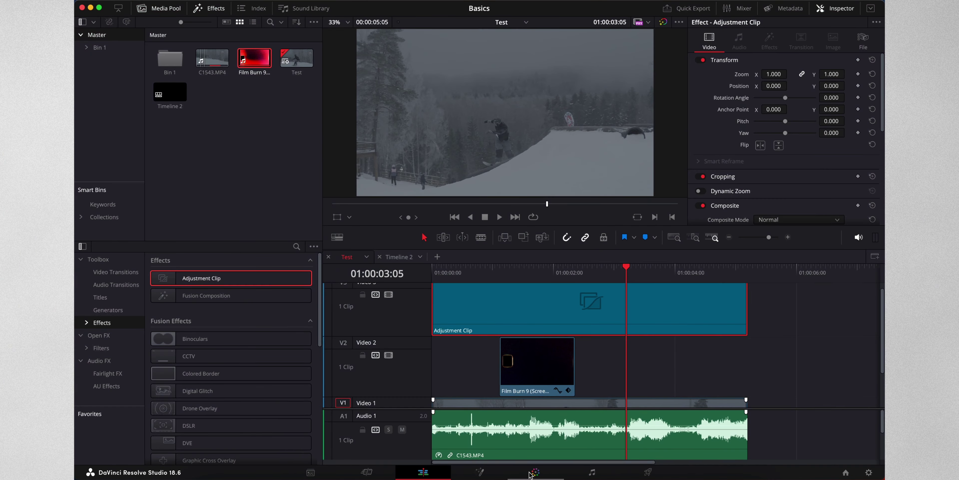
left_click(532, 472)
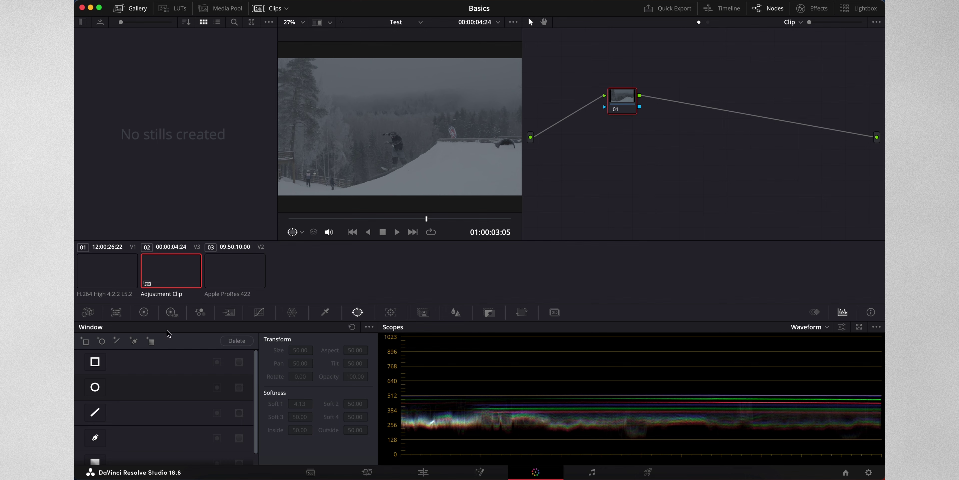
left_click(144, 313)
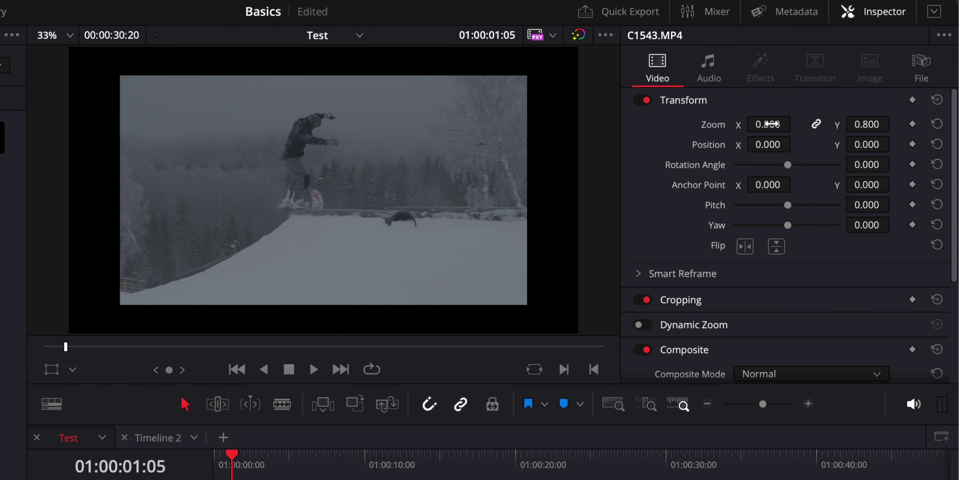
Step: Set the first C1543.MP4 clip's Zoom to 0.800 and scrub through the neighbouring clips
left_click_drag(795, 124, 768, 124)
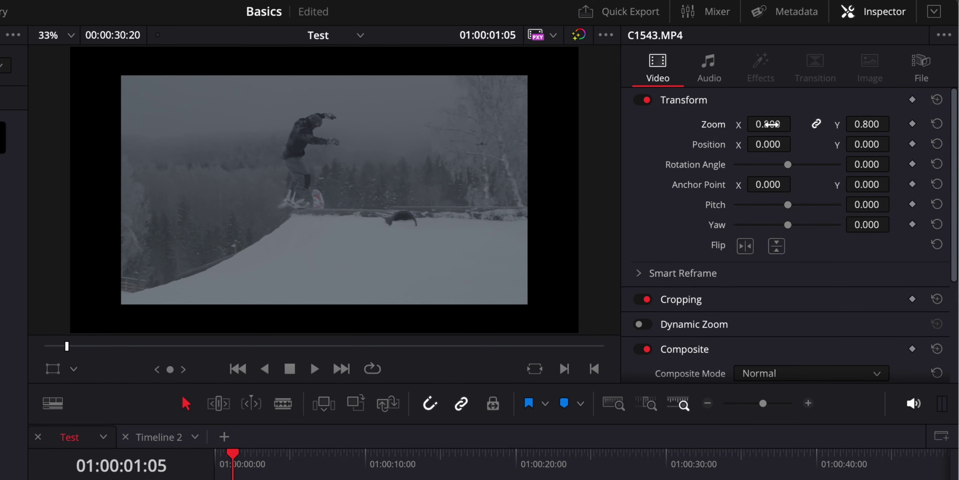
left_click_drag(260, 447, 346, 461)
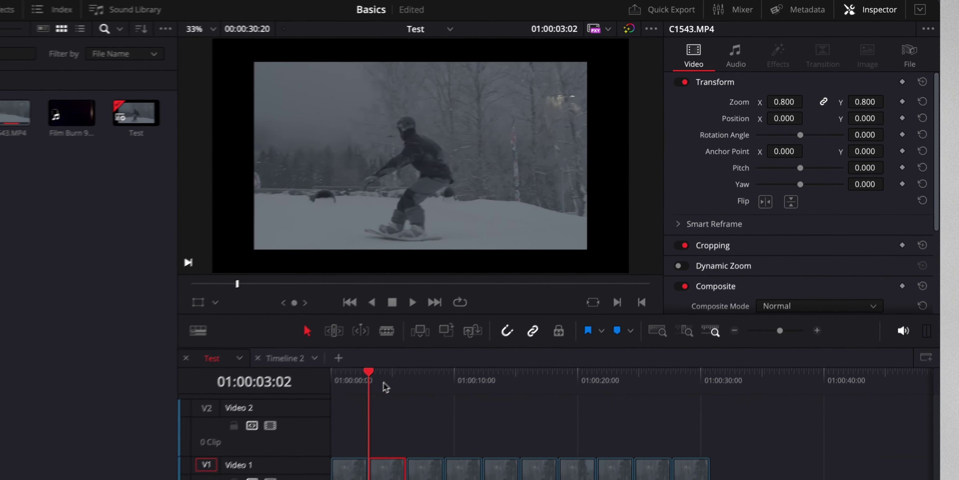
left_click_drag(461, 358, 393, 357)
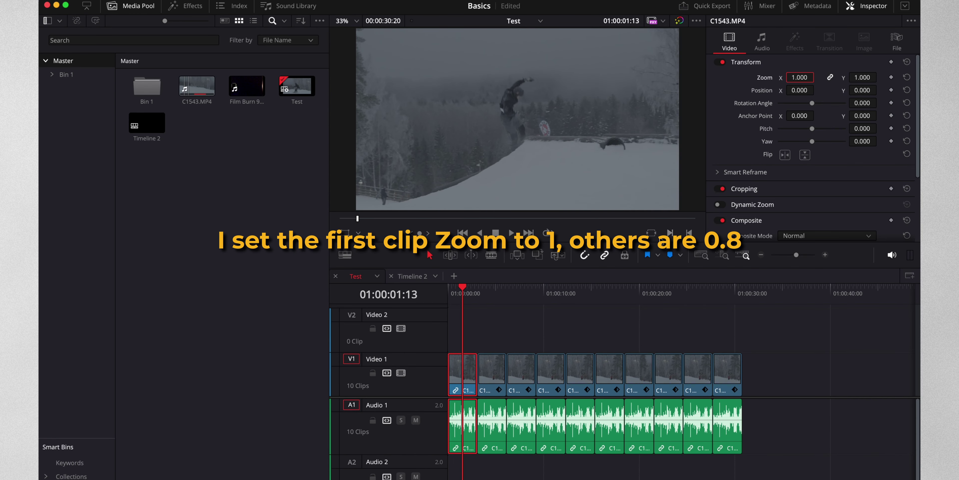
Step: Paste the first clip's Position, Zoom, Scale X and Scale Y attributes onto the other nine C1543.MP4 clips and scrub through them
left_click(462, 289)
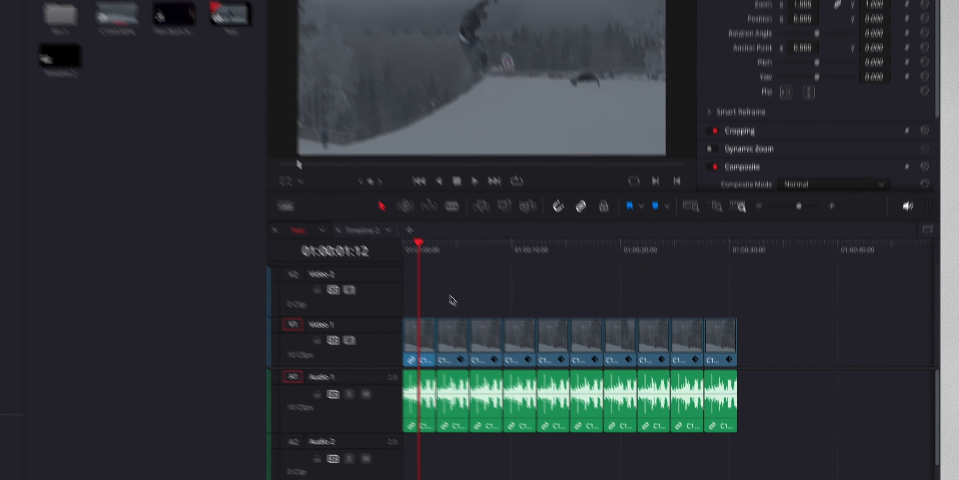
left_click_drag(491, 334, 683, 376)
left_click_drag(645, 281, 712, 282)
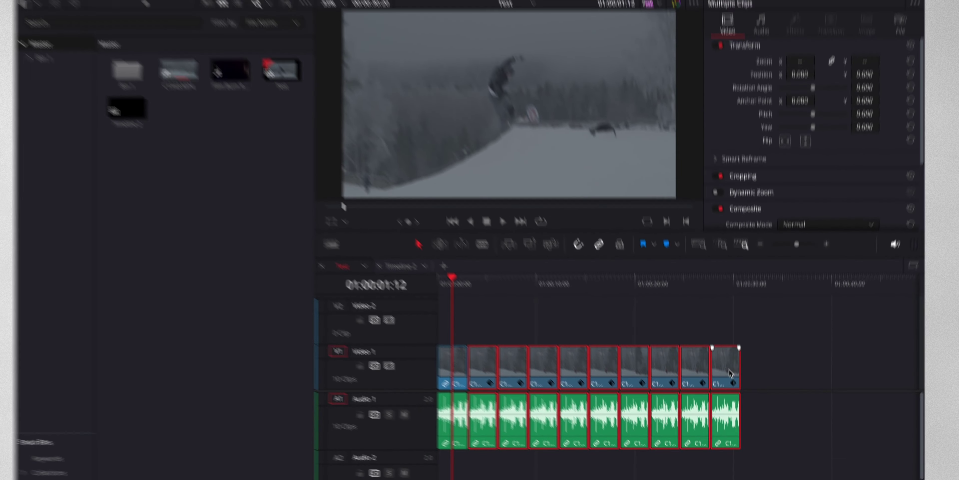
key("alt+v")
left_click_drag(515, 107, 534, 100)
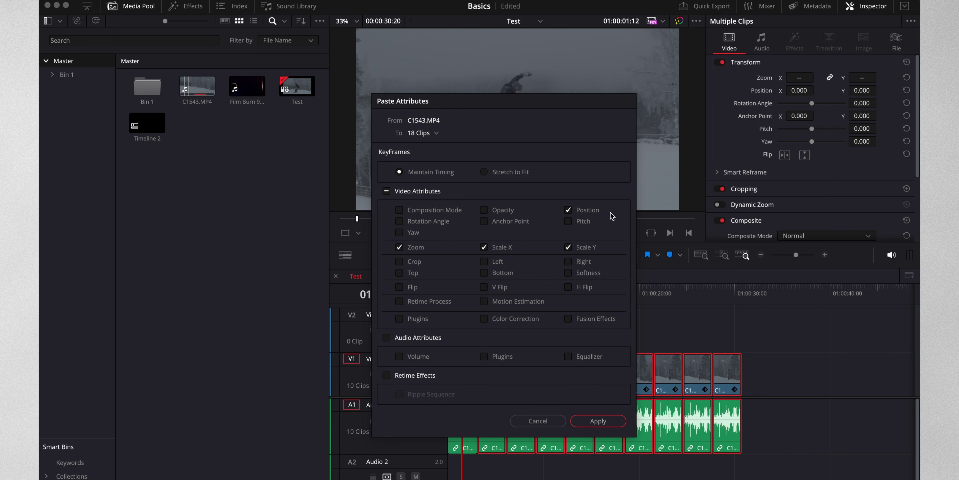
key("Return")
left_click_drag(497, 301, 730, 297)
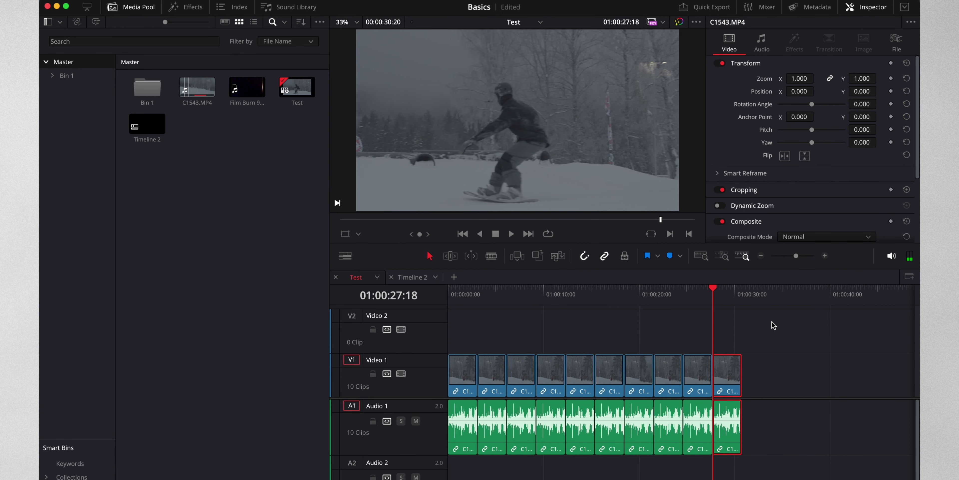
Step: Place a duplicate of the last C1543.MP4 clip on Video 1 after a gap, starting at about 01:00:34
scroll(778, 327, "right", 5)
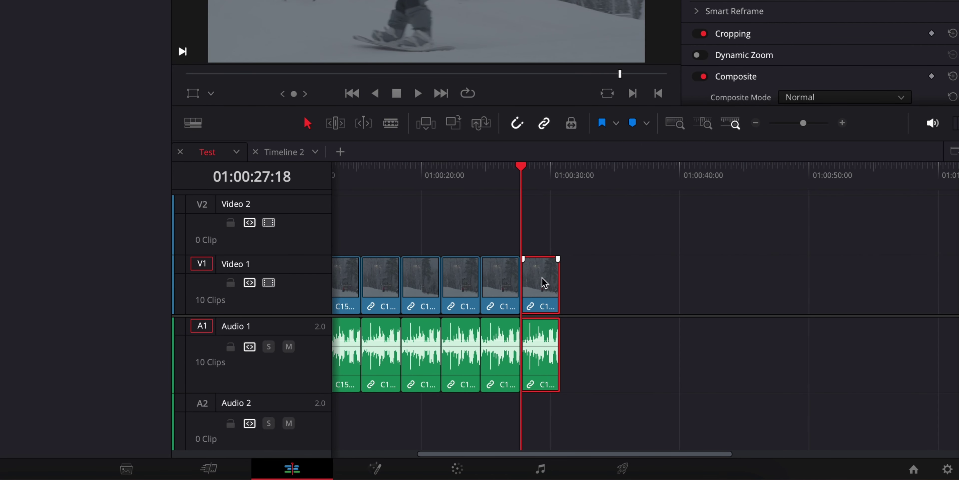
left_click_drag(546, 282, 628, 282)
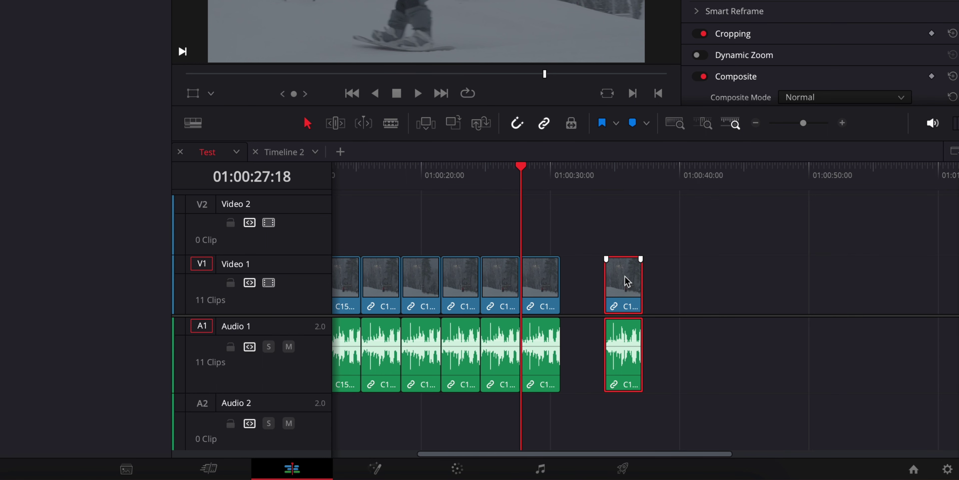
left_click(820, 285)
Step: Turn on Zoom Around Mouse Pointer so that timeline zooming centres on the pointer
scroll(820, 285, "down", 10)
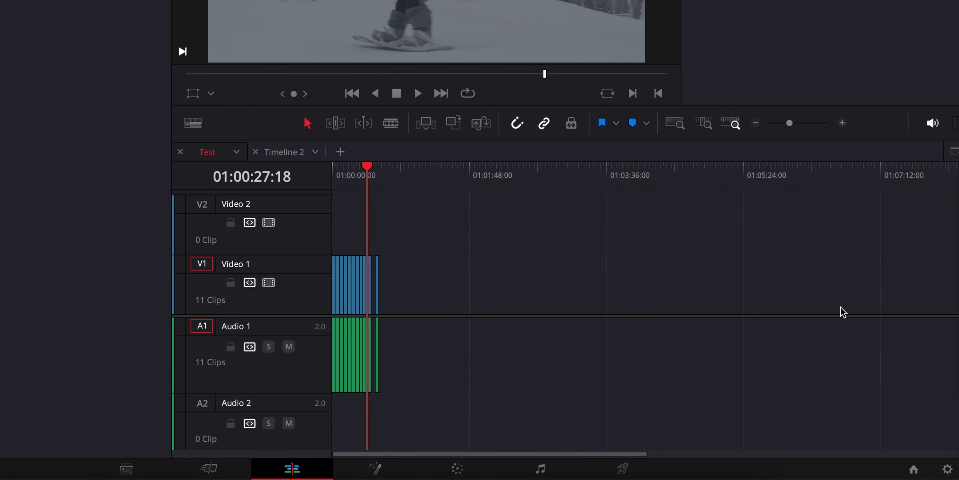
scroll(839, 278, "up", 6)
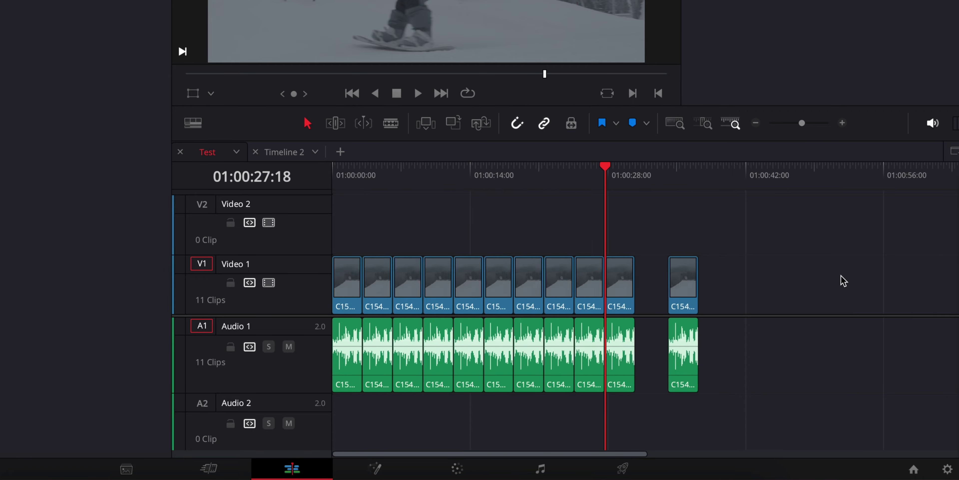
scroll(840, 277, "down", 5)
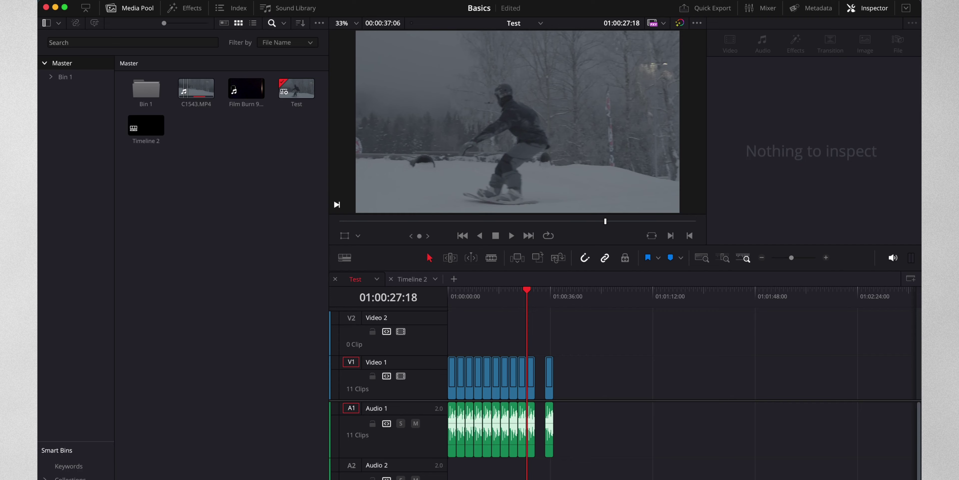
left_click(306, 8)
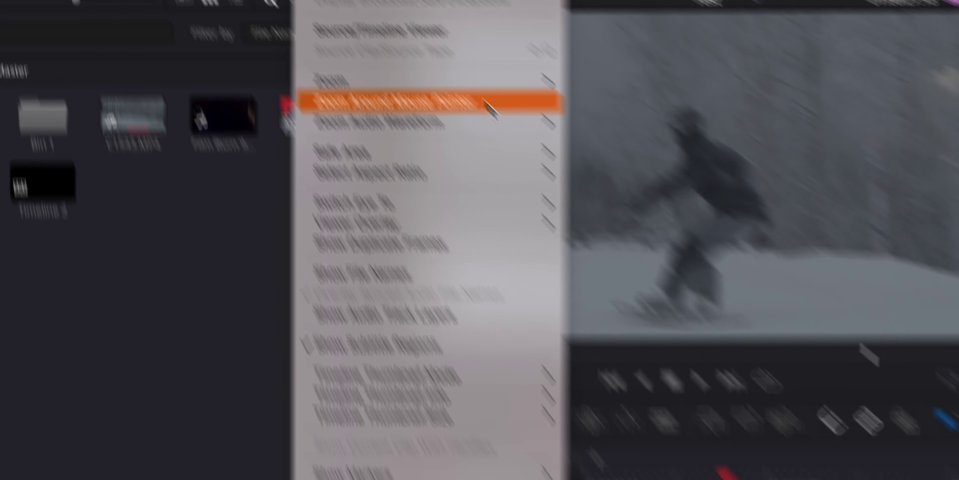
left_click(553, 167)
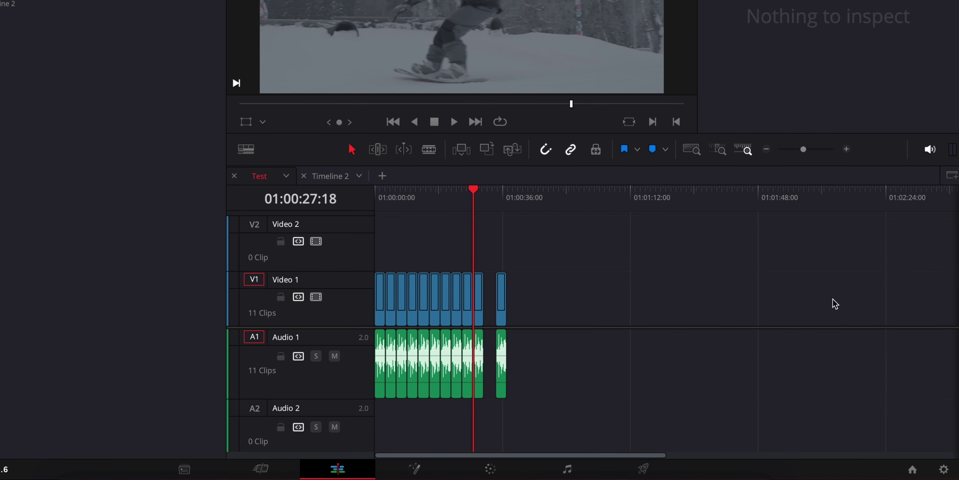
scroll(838, 301, "up", 6)
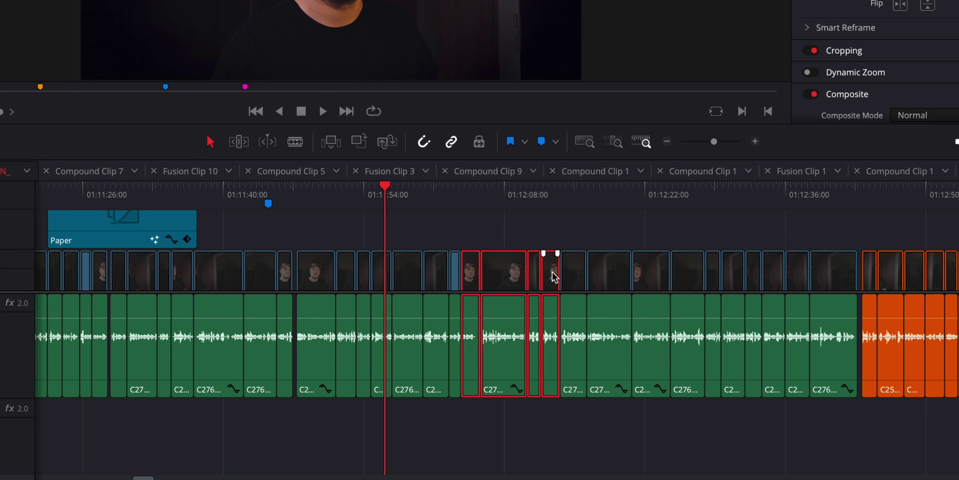
right_click(549, 264)
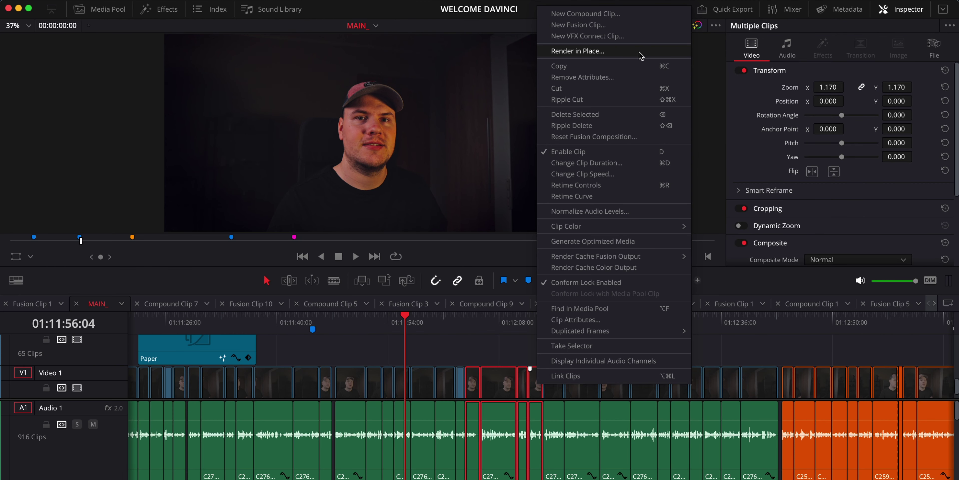
left_click(471, 355)
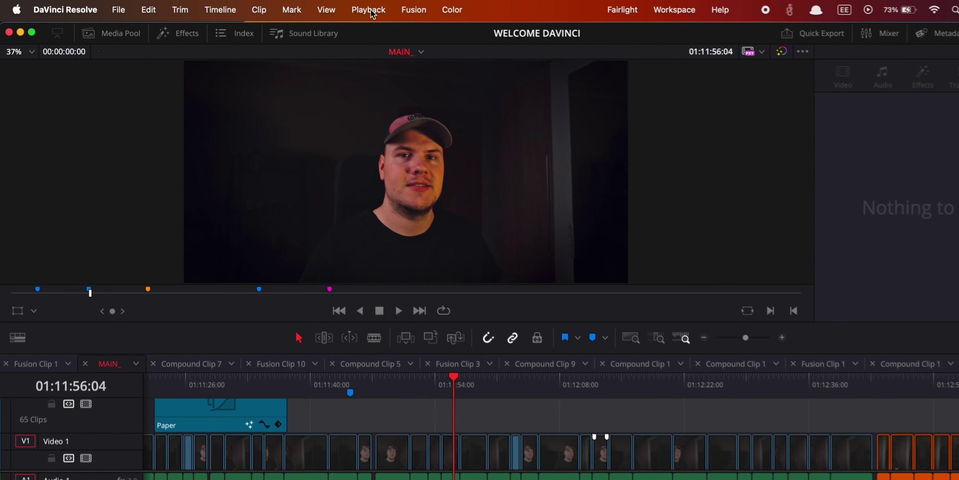
Step: Set the Render Cache mode to Smart and play the timeline
left_click(376, 9)
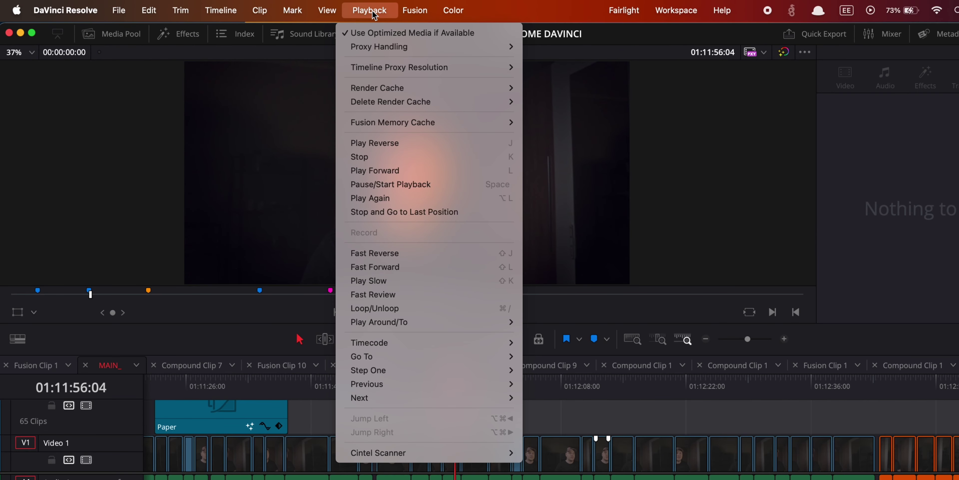
mouse_move(432, 88)
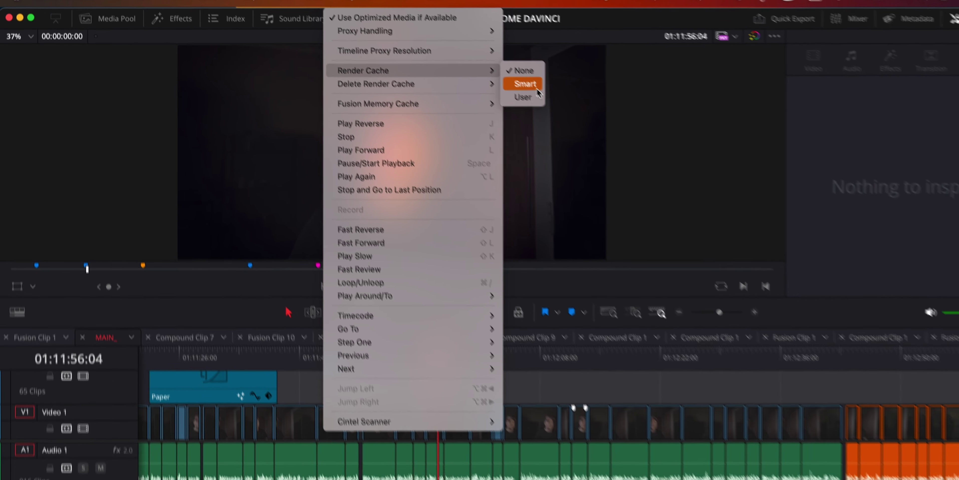
left_click(557, 105)
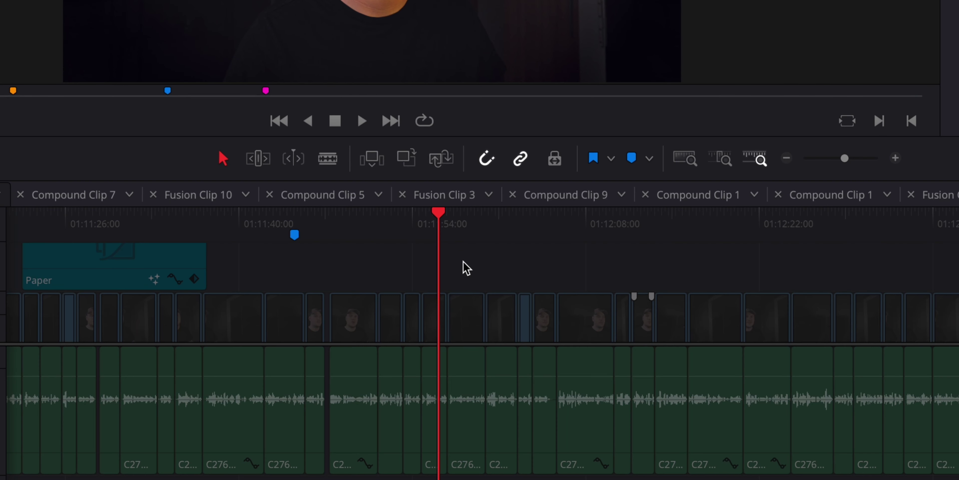
key("space")
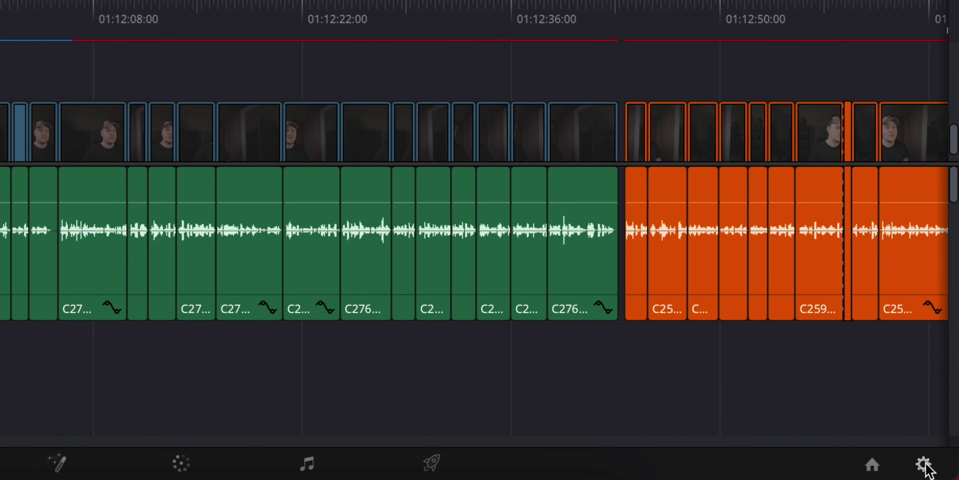
Step: Examine the Working Folders section of the project settings, including the Cache files location
left_click(938, 479)
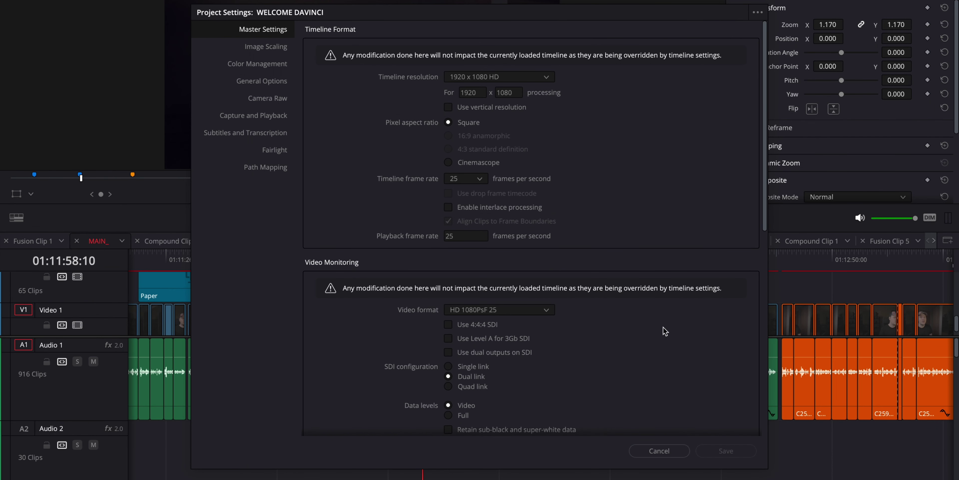
scroll(648, 313, "down", 10)
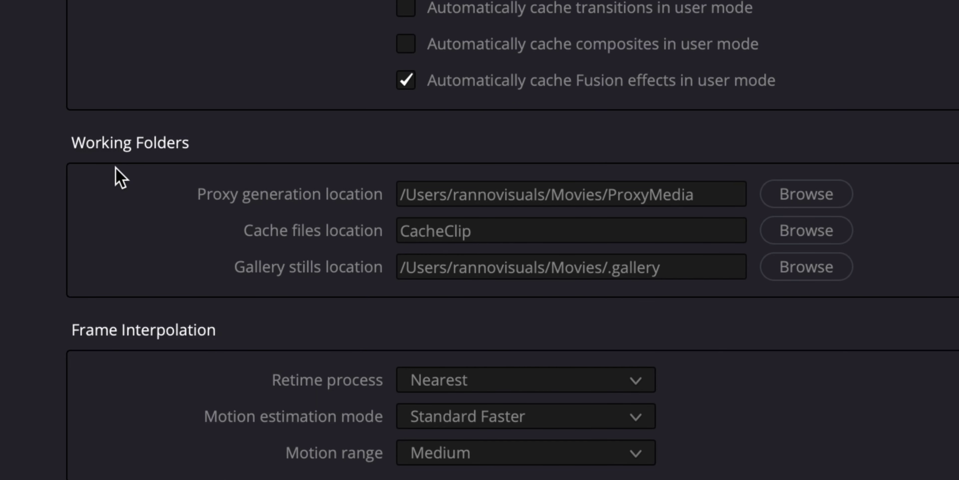
left_click(499, 231)
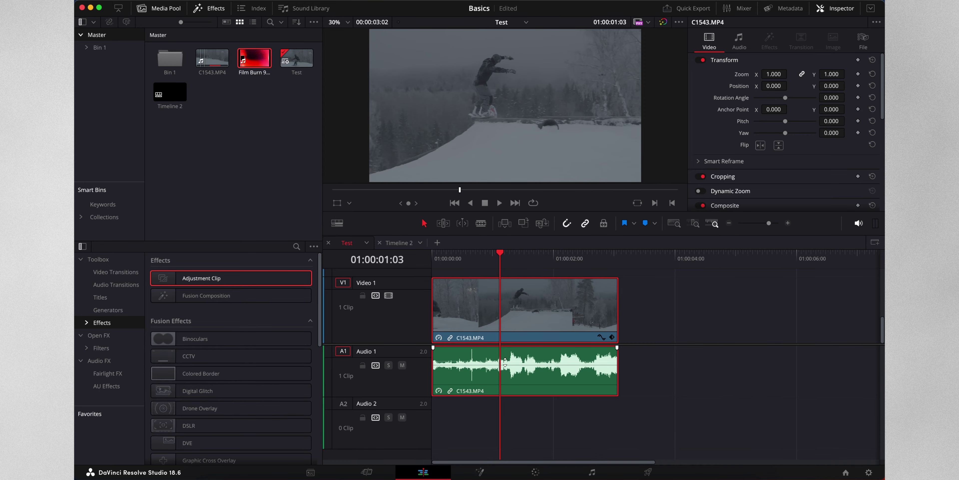
Step: Add two volume keyframes to the C1543.MP4 audio clip, close together just after 01:00:01:03
left_click(505, 361, "alt")
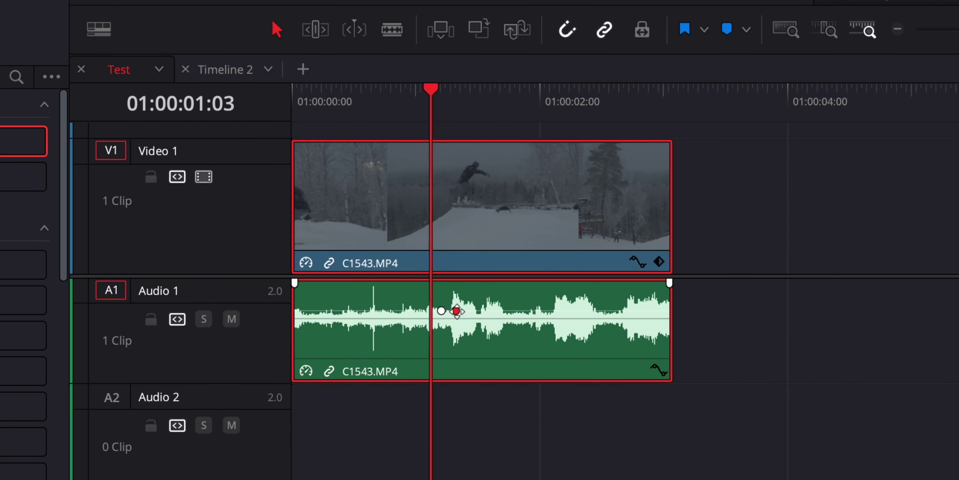
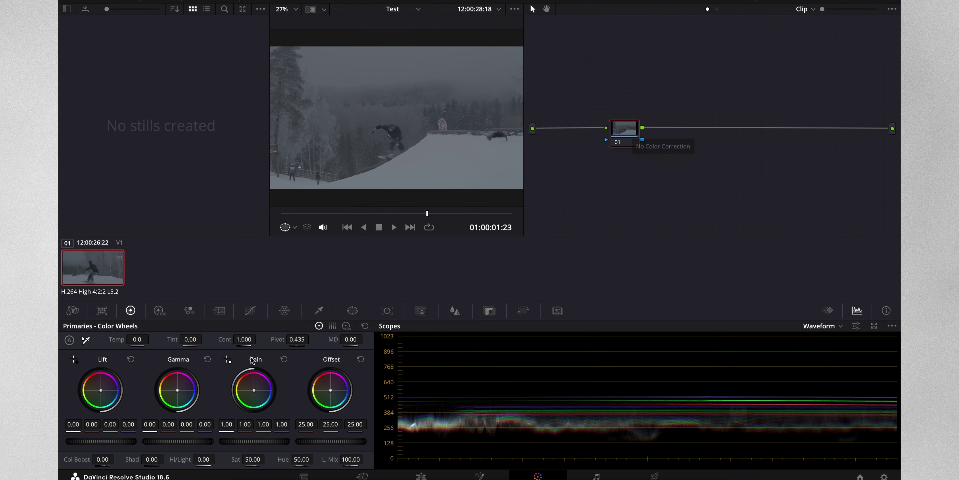
Step: Try a colour shift on node 01 with the Gamma wheel, undo it, and try one with the Gain wheel
left_click_drag(177, 390, 179, 393)
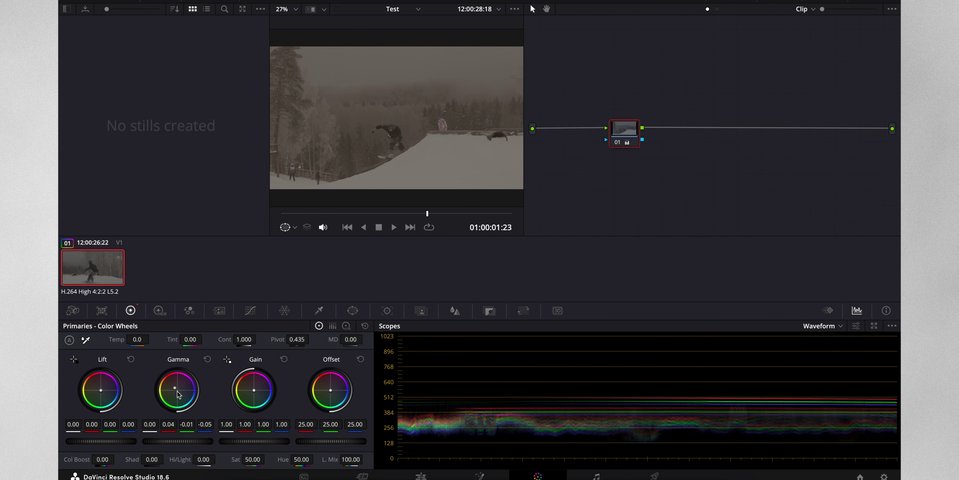
key("ctrl+z")
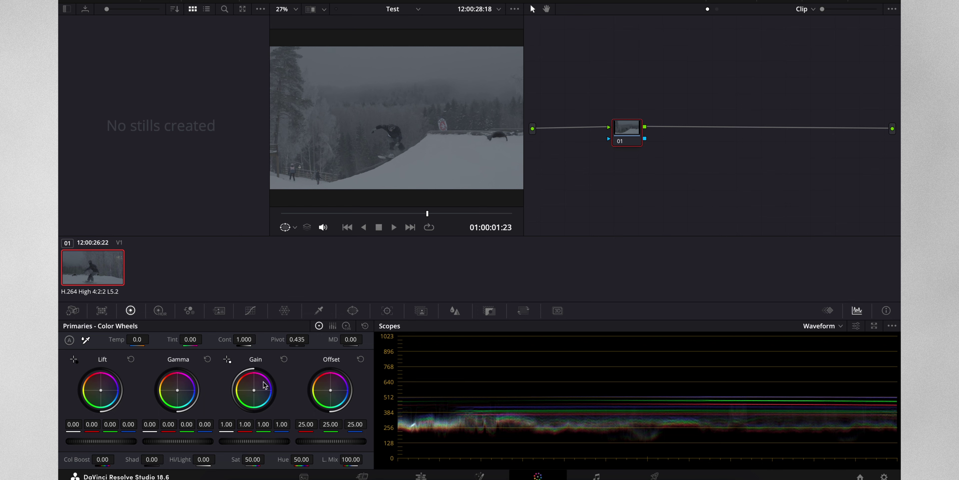
left_click_drag(254, 389, 251, 389)
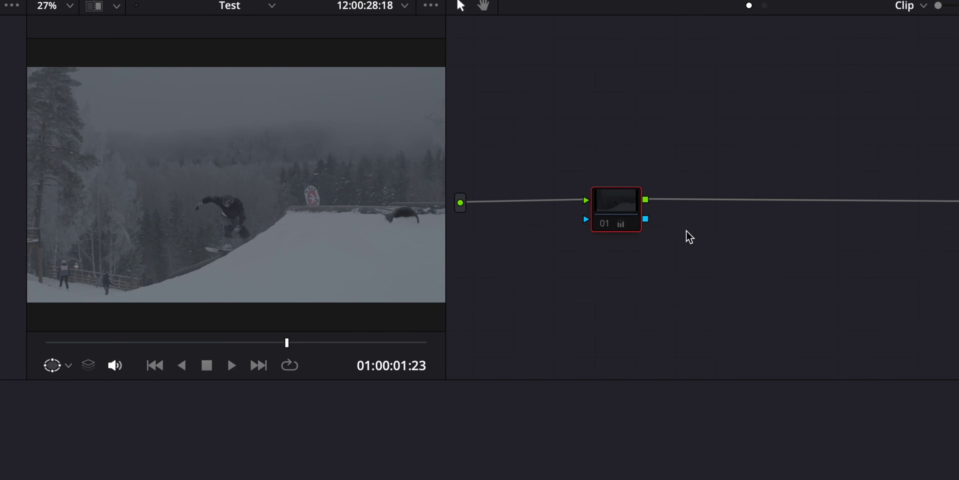
right_click(620, 204)
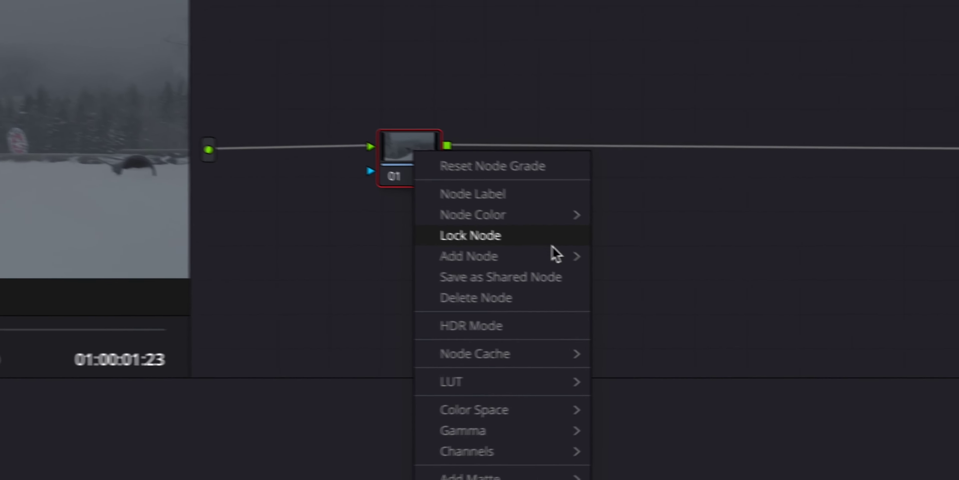
mouse_move(732, 288)
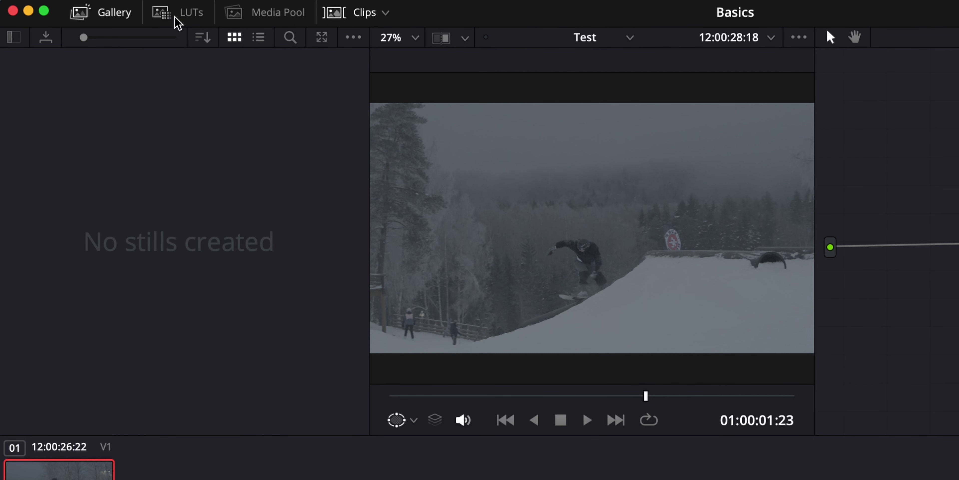
Step: Browse the LUTs library and preview the Film Looks LUT DCI-P3 Kodak 2383 D55 on the clip
left_click(176, 17)
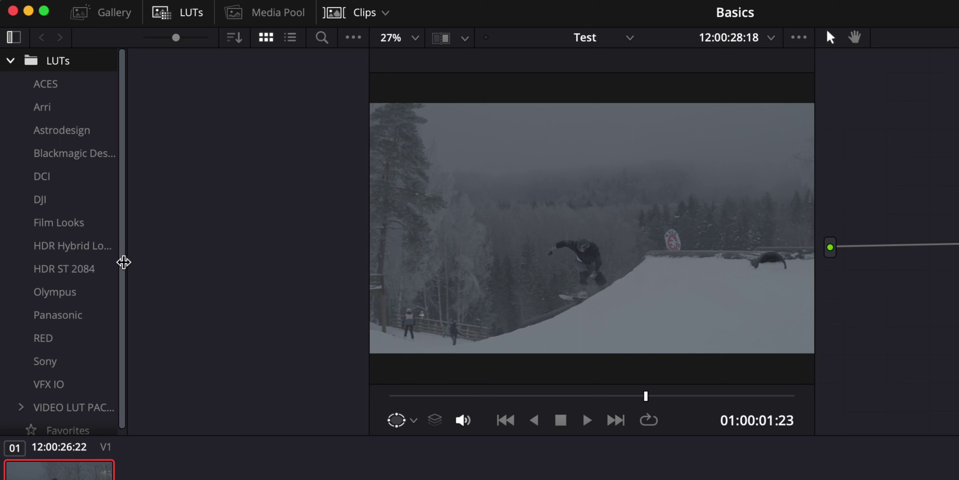
scroll(90, 314, "down", 1)
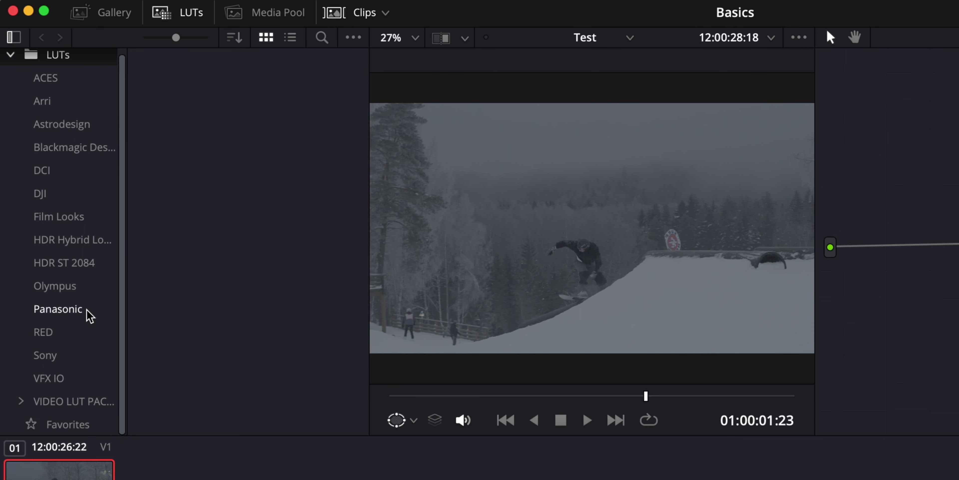
scroll(69, 288, "up", 1)
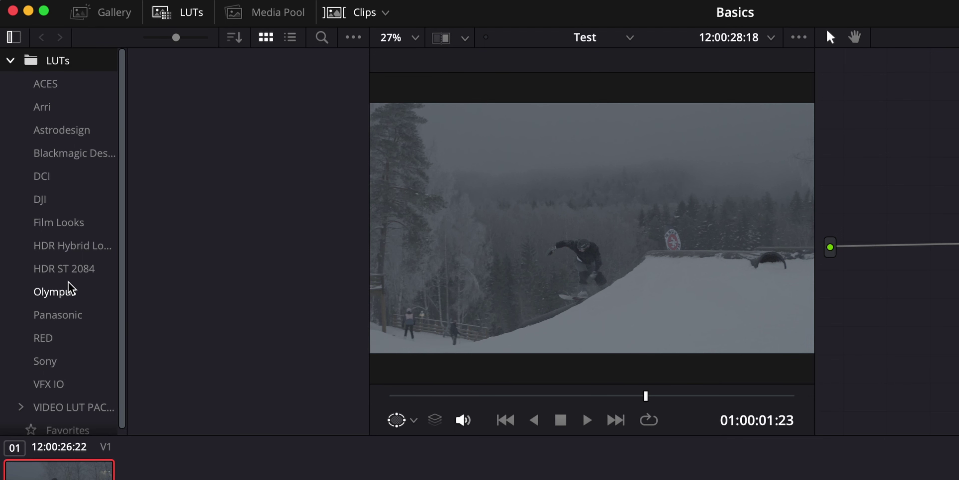
left_click(76, 223)
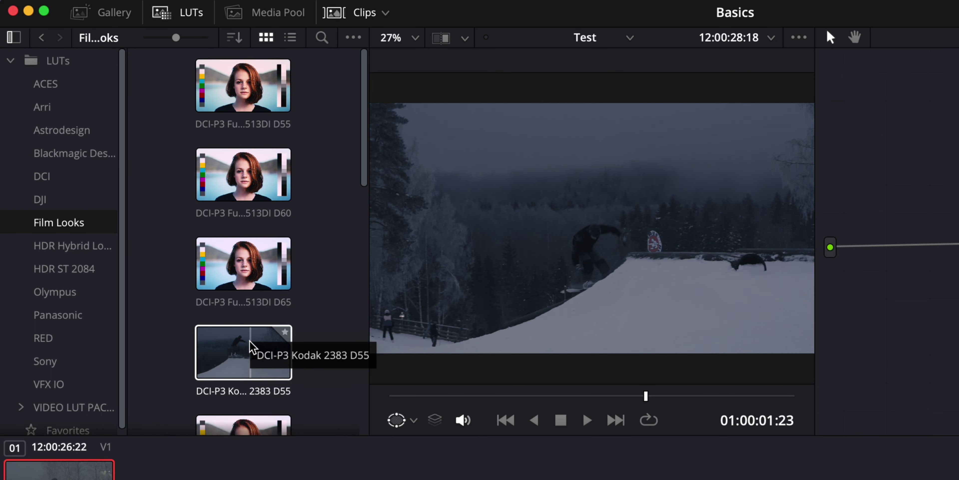
left_click(191, 26)
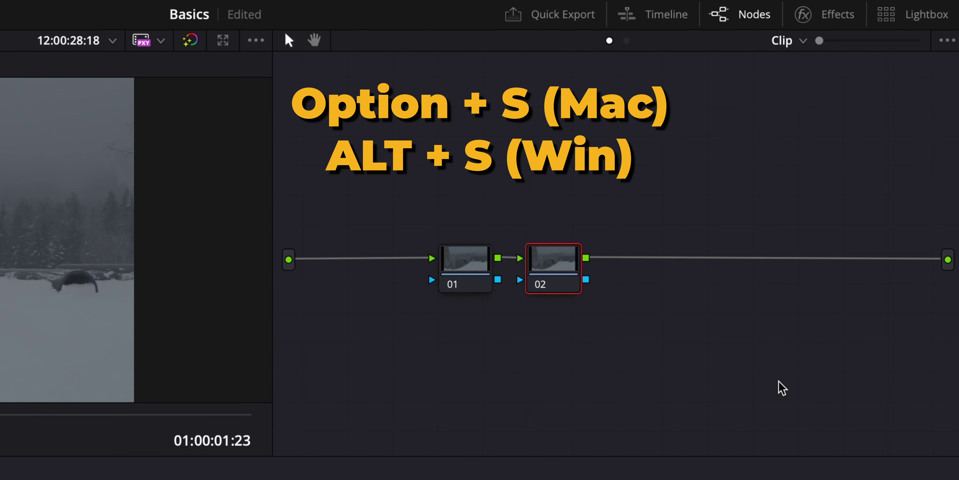
Step: Delete serial node 02, insert a node before the remaining one and move it to the start of the chain
key("Delete")
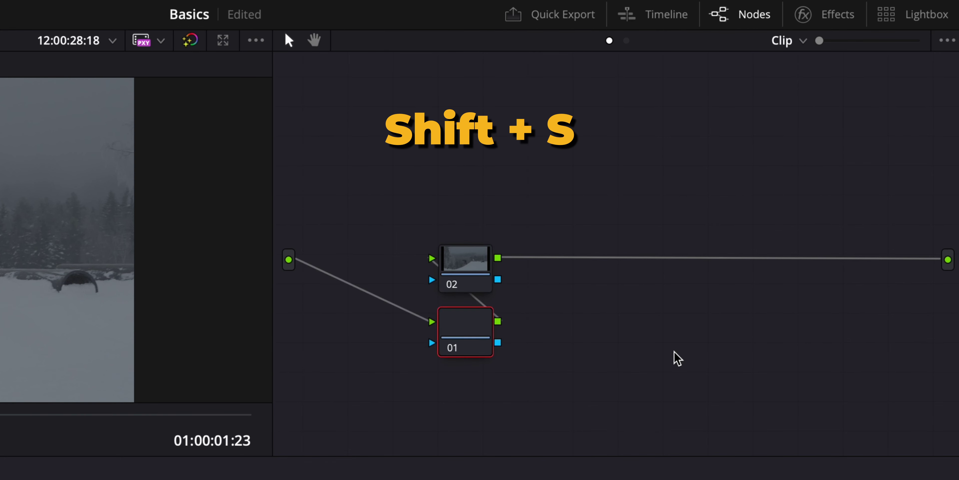
left_click_drag(475, 332, 379, 271)
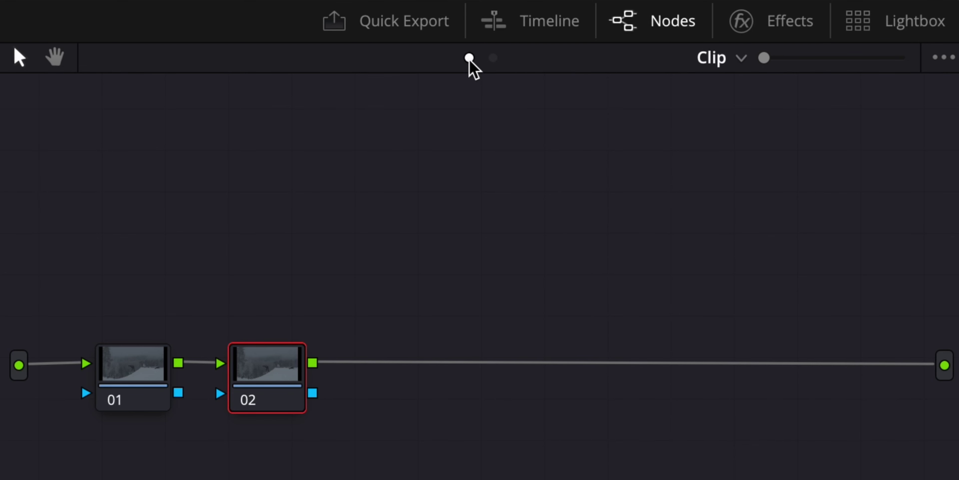
Step: Switch the node graph from clip level to timeline level and reposition node 01 there
left_click(492, 58)
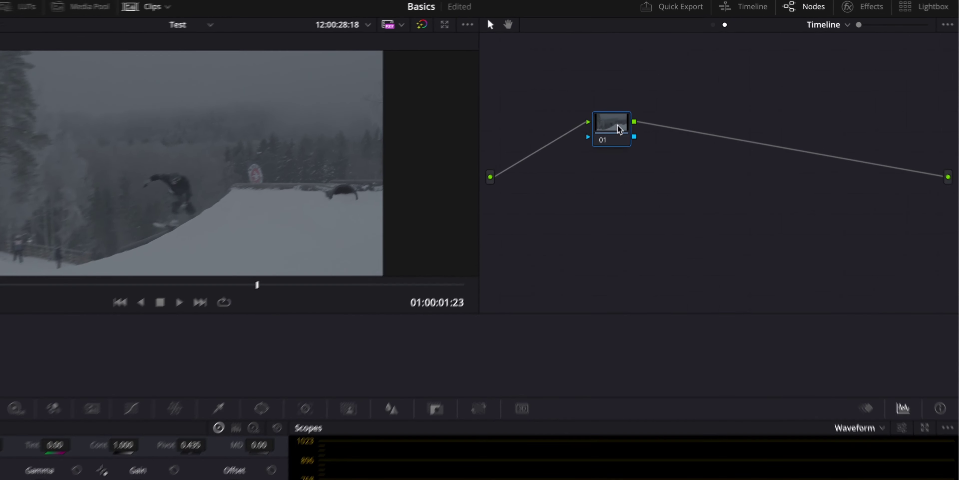
left_click_drag(631, 89, 679, 127)
left_click_drag(676, 176, 679, 178)
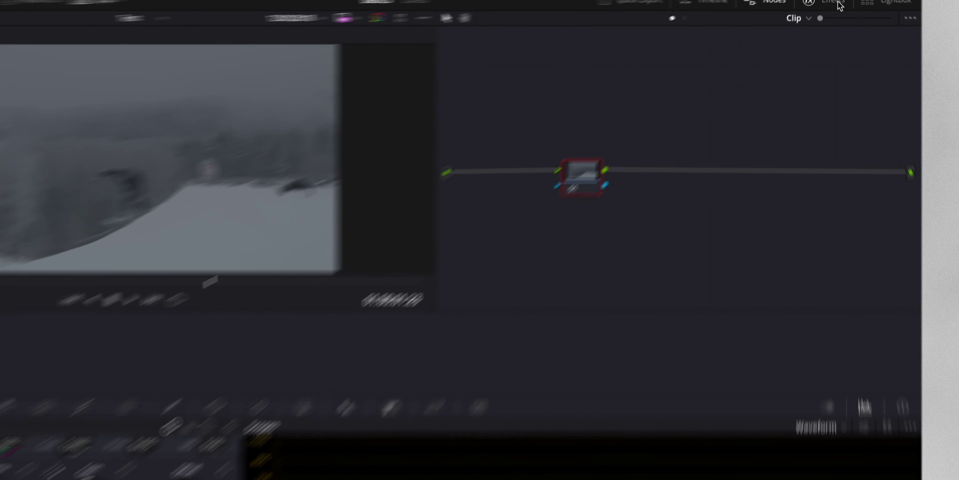
Step: Find Color Space Transform among the Resolve FX Color effects and apply it to the clip's node 01
left_click(837, 11)
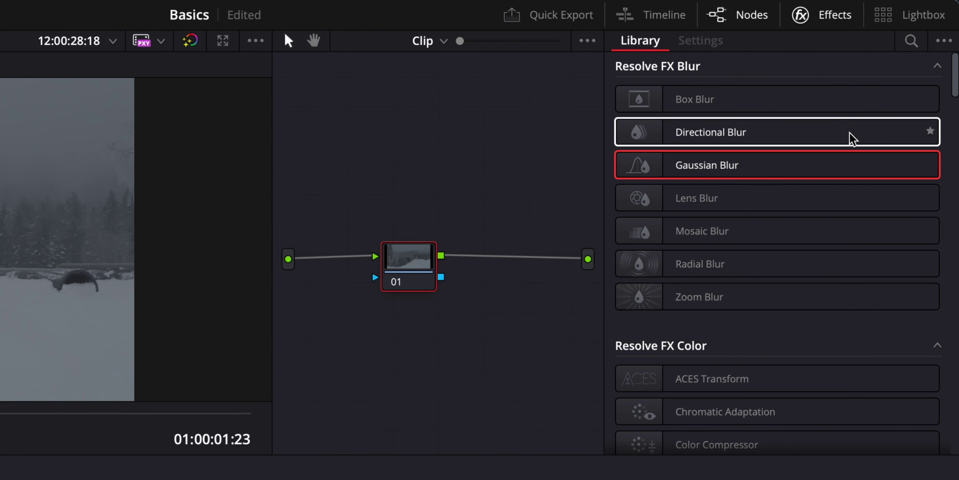
scroll(856, 233, "down", 2)
scroll(880, 231, "down", 4)
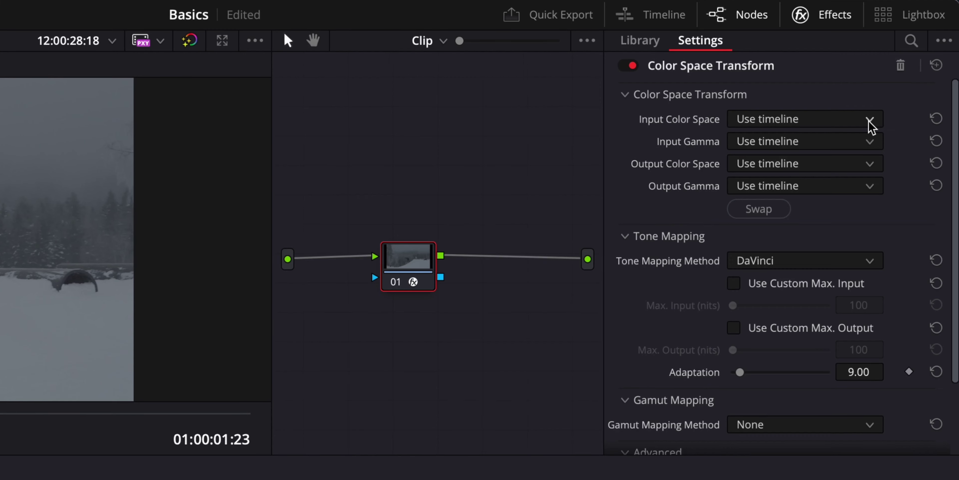
Step: Look through the Input Color Space options of the Color Space Transform
left_click(870, 117)
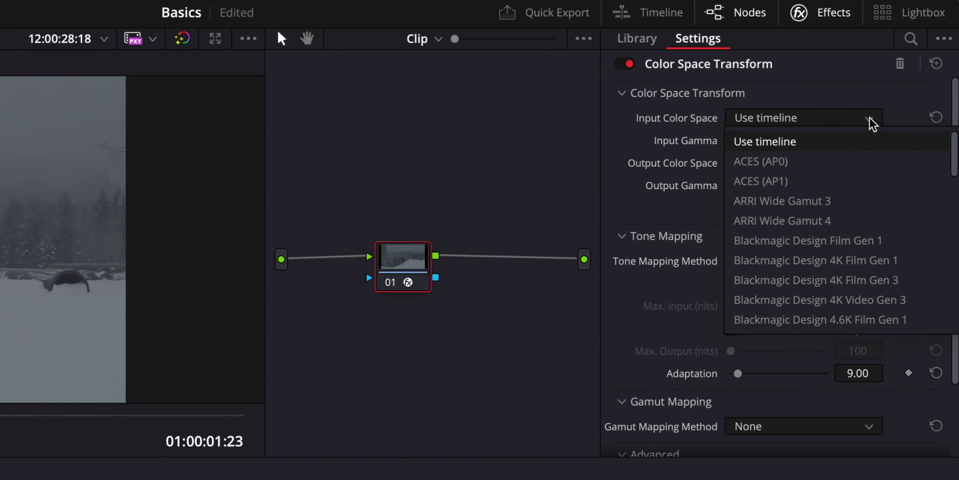
scroll(875, 196, "down", 5)
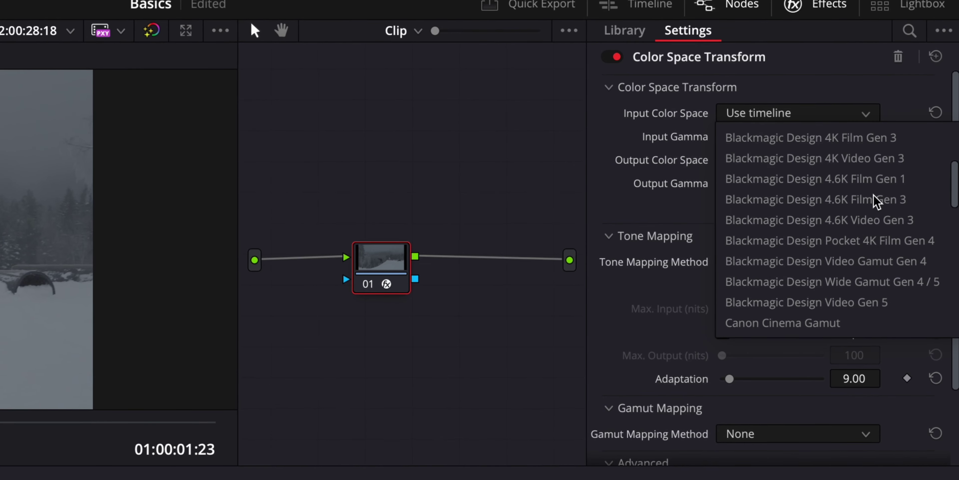
scroll(875, 201, "down", 6)
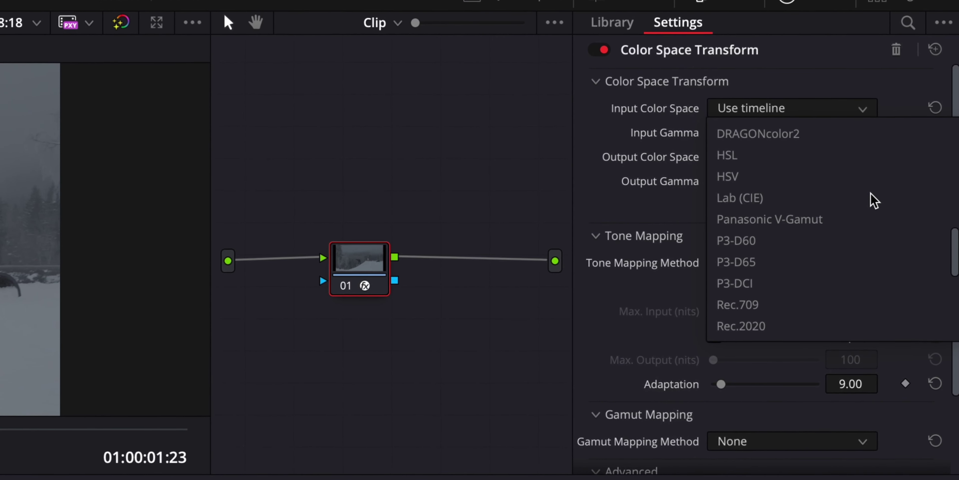
scroll(871, 199, "down", 5)
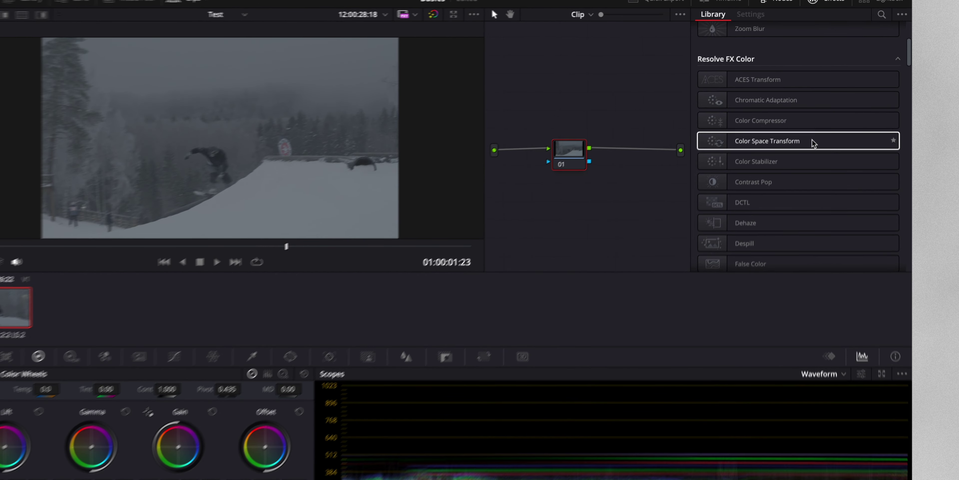
Step: Apply Color Space Transform to node 01 again and set its Input Color Space to Sony S-Gamut3.Cine
left_click_drag(814, 169, 446, 245)
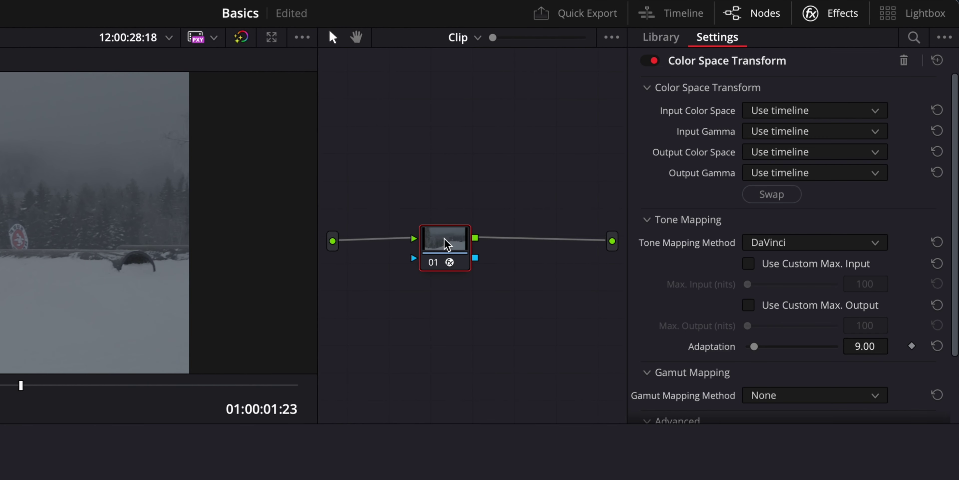
left_click(819, 110)
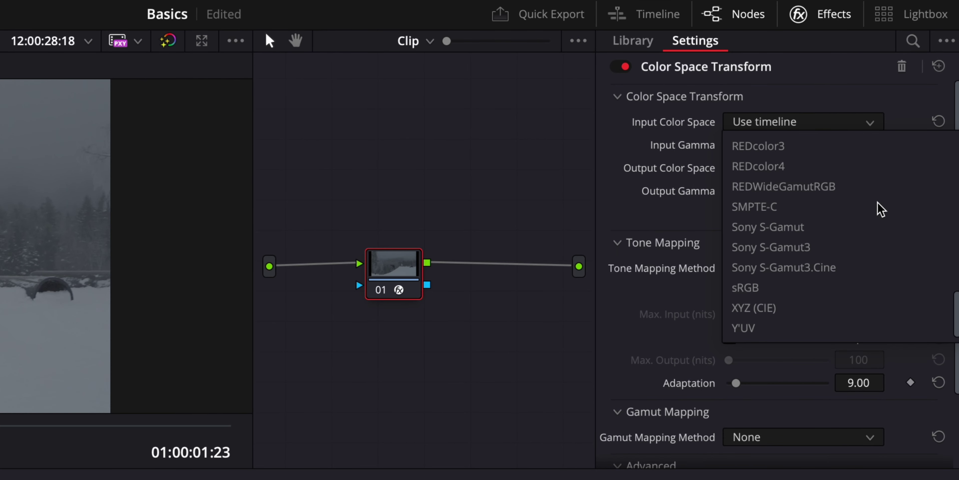
left_click(869, 266)
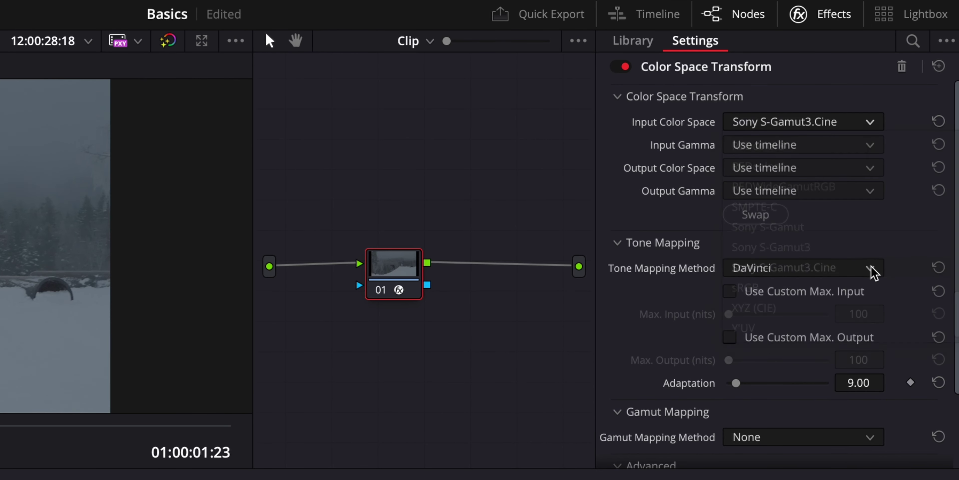
Step: Set the Color Space Transform's Input Gamma to Sony S-Log3
left_click(855, 147)
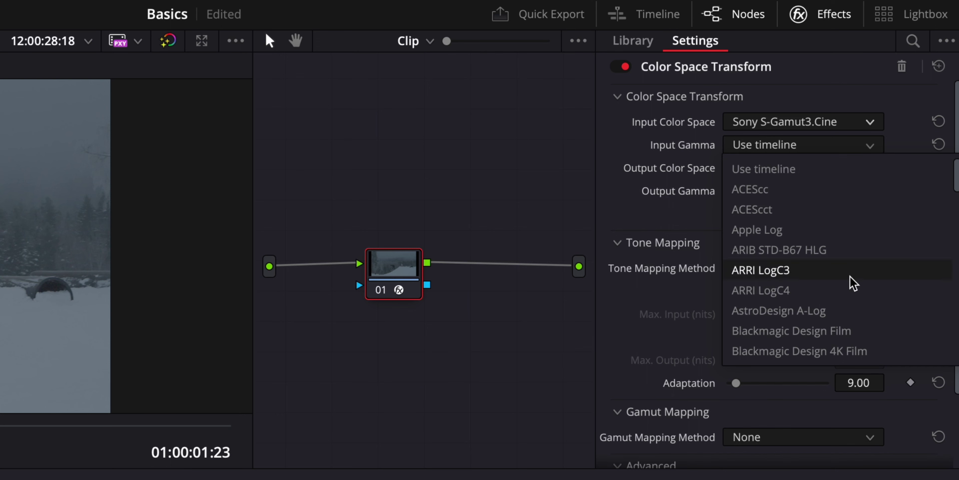
scroll(853, 284, "down", 15)
scroll(853, 283, "up", 3)
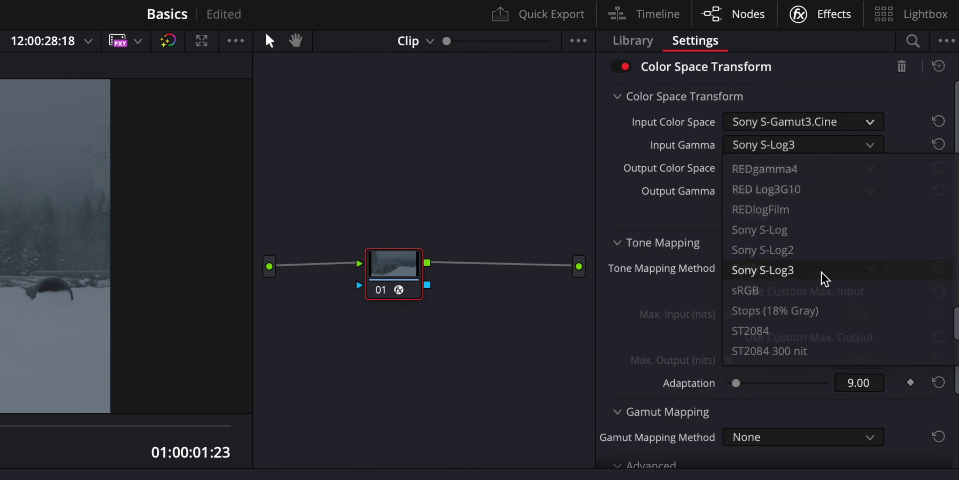
left_click(822, 272)
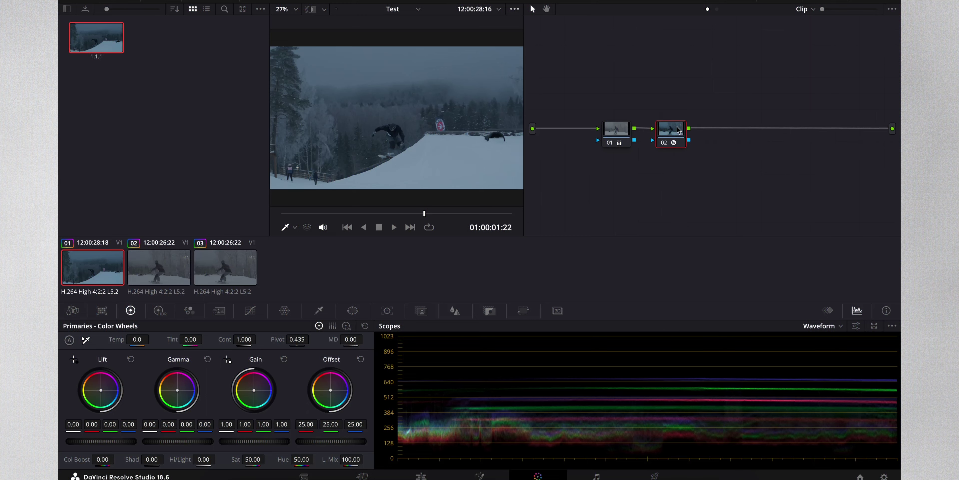
Step: Label node 02 as CST and node 01 as EXPOSURE
right_click(677, 129)
left_click(718, 149)
right_click(614, 125)
left_click(655, 150)
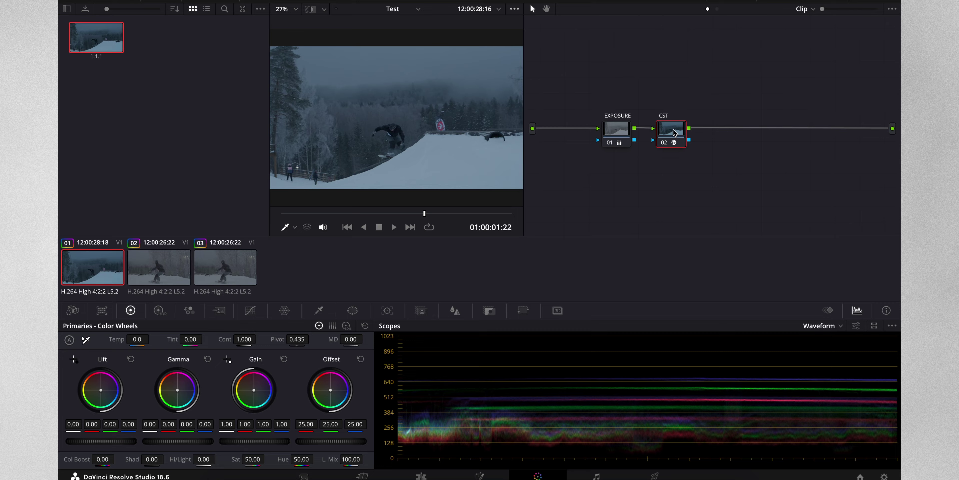
Step: Select clips 02 and 03 together and apply clip 01's grade to both of them
left_click(225, 267)
left_click(172, 269, "ctrl")
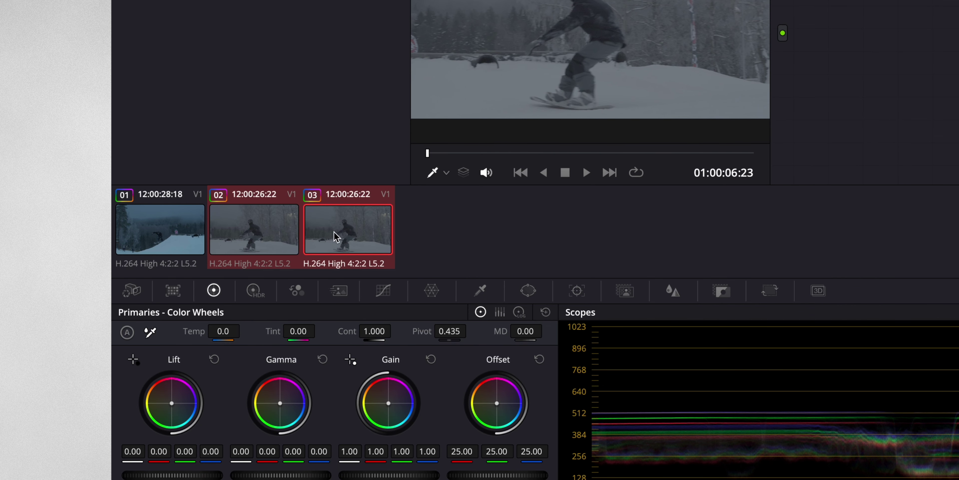
left_click(334, 235)
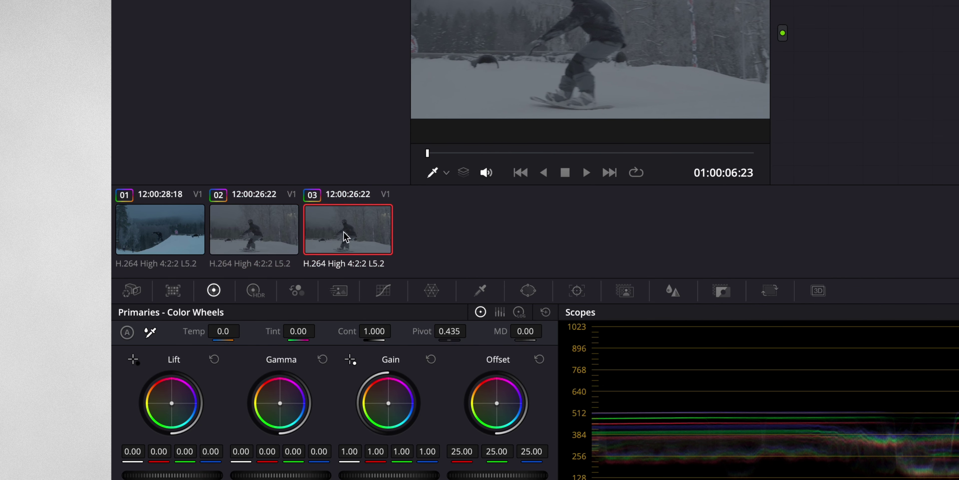
left_click(257, 225, "ctrl")
right_click(165, 231)
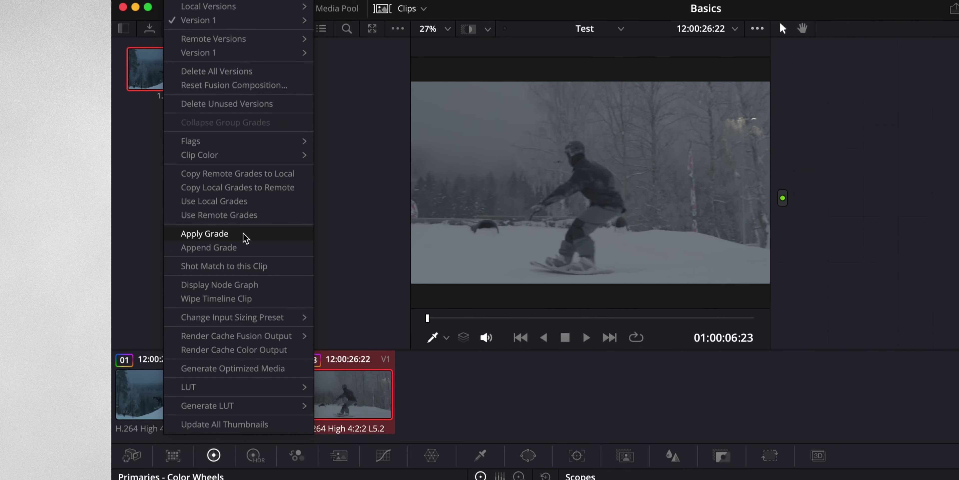
left_click(244, 235)
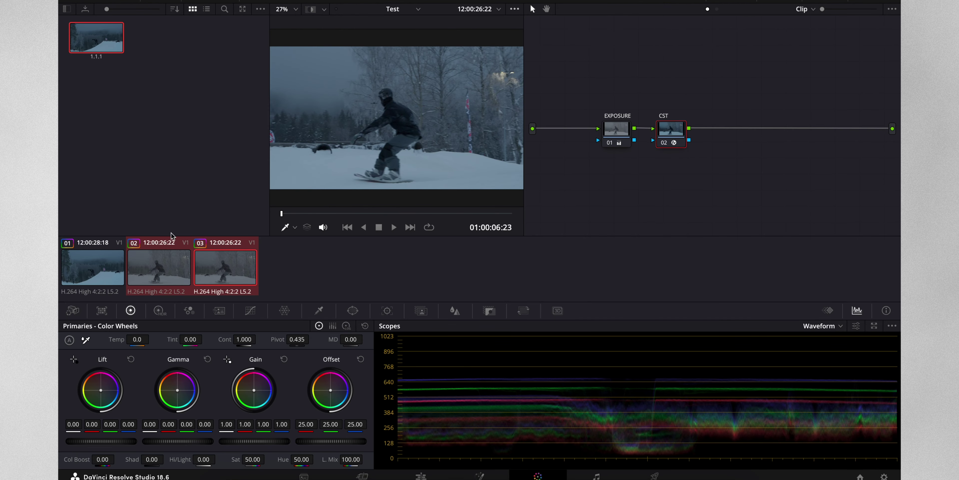
left_click(177, 274)
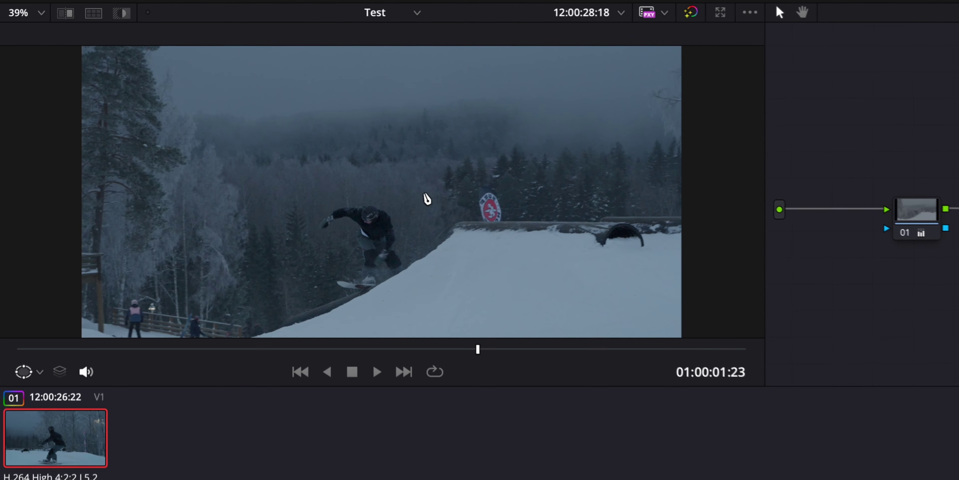
Step: Grab a still of the graded snowboarder frame and open the still's options in the Gallery
right_click(350, 113)
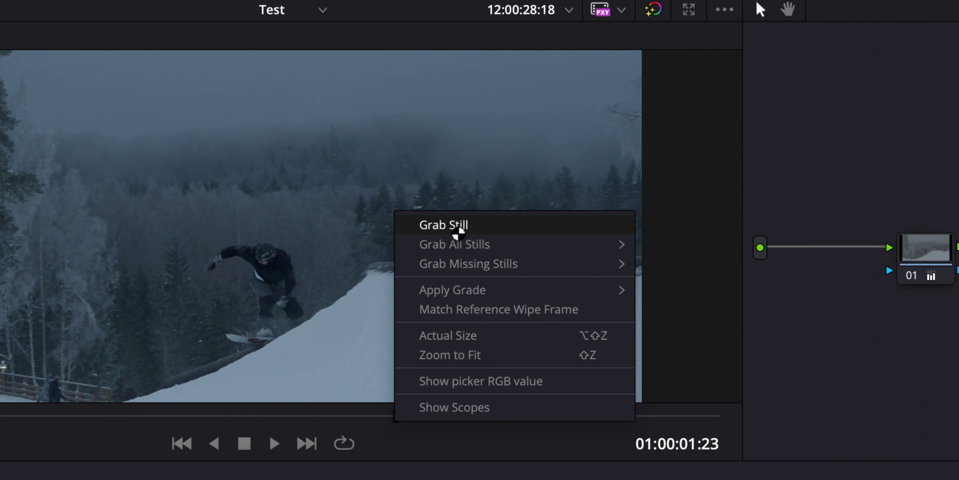
left_click(523, 191)
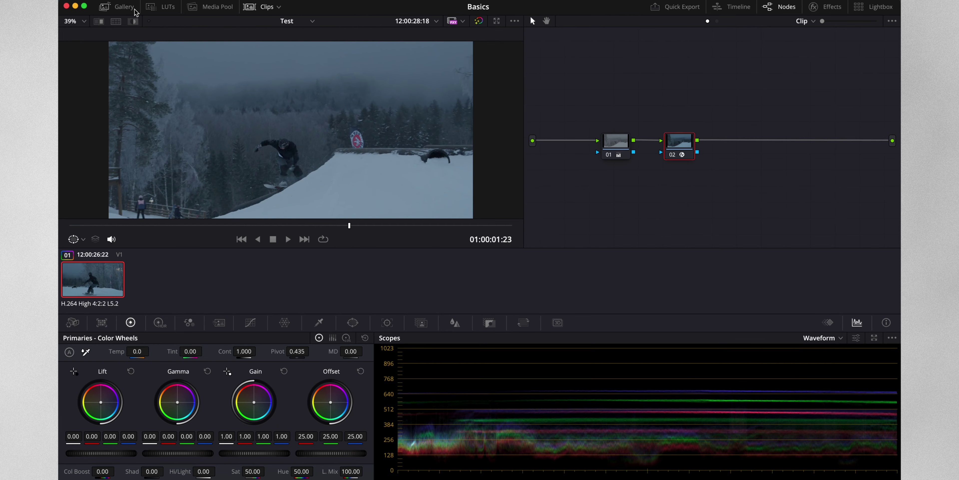
left_click(121, 7)
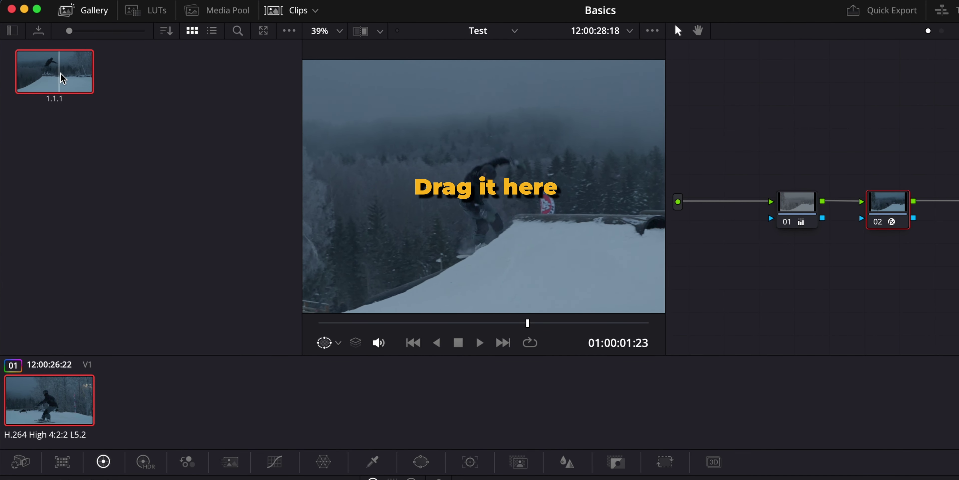
right_click(71, 78)
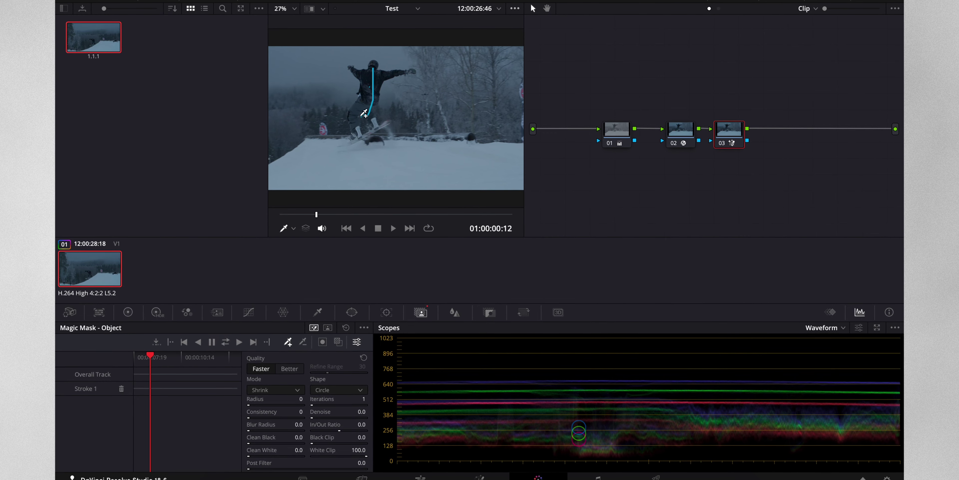
Step: Paint Magic Mask strokes along the snowboarder's body and arms on node 03 and preview the mask highlight
mouse_move(364, 113)
left_mouse_down()
mouse_move(373, 86)
mouse_move(405, 70)
mouse_move(360, 69)
left_mouse_up()
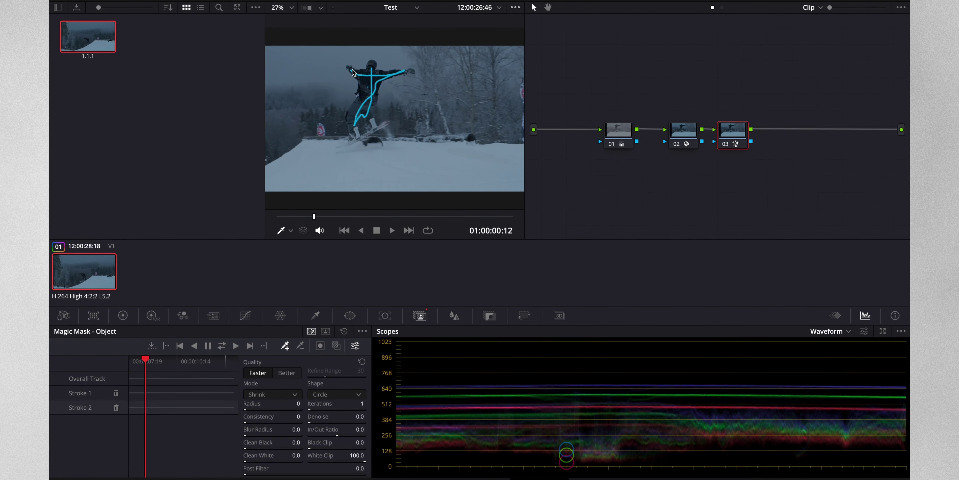
key("shift+h")
left_click_drag(170, 360, 163, 362)
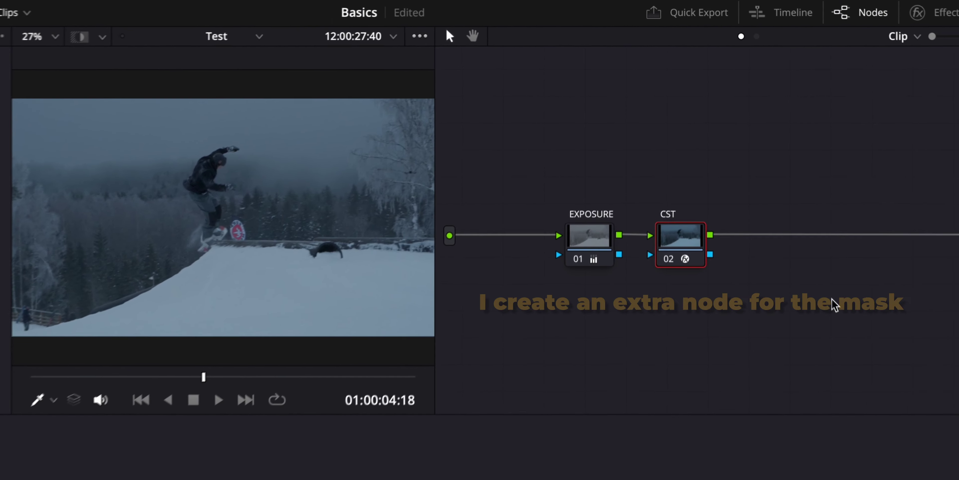
Step: Add a serial node after CST, shape a circular window into a wide ellipse around the snowboarder, and preview the mask output
key("alt+s")
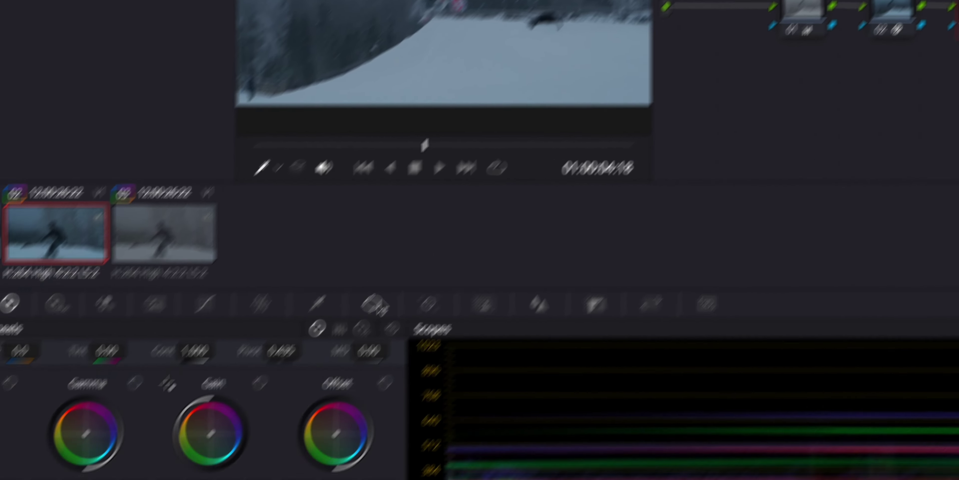
left_click(472, 198)
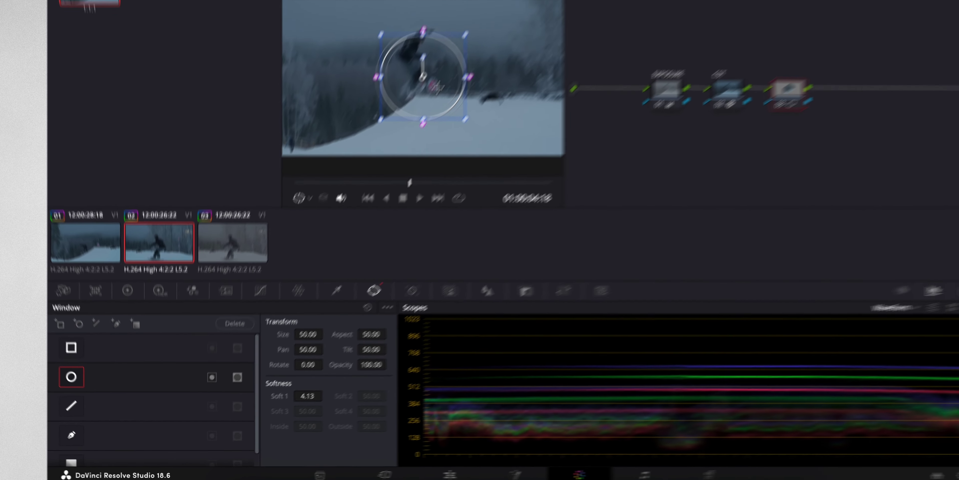
left_click_drag(407, 114, 447, 101)
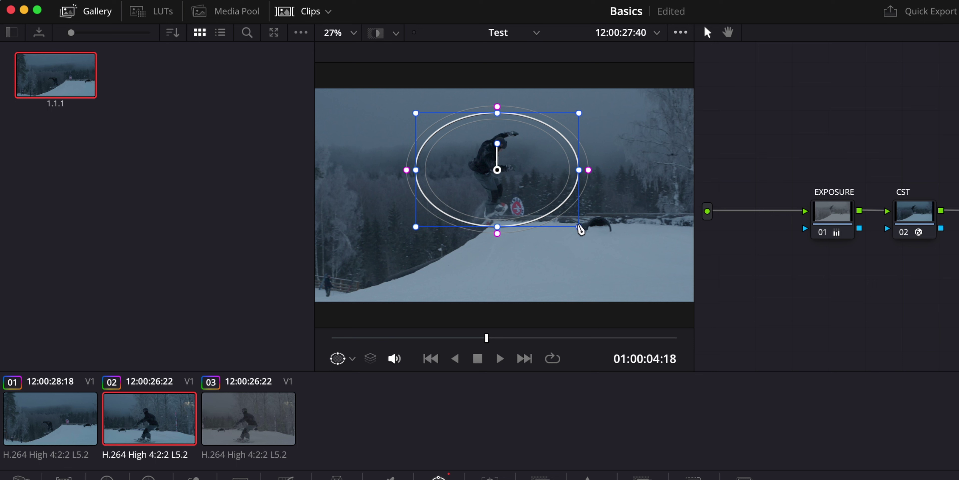
left_click_drag(579, 227, 599, 250)
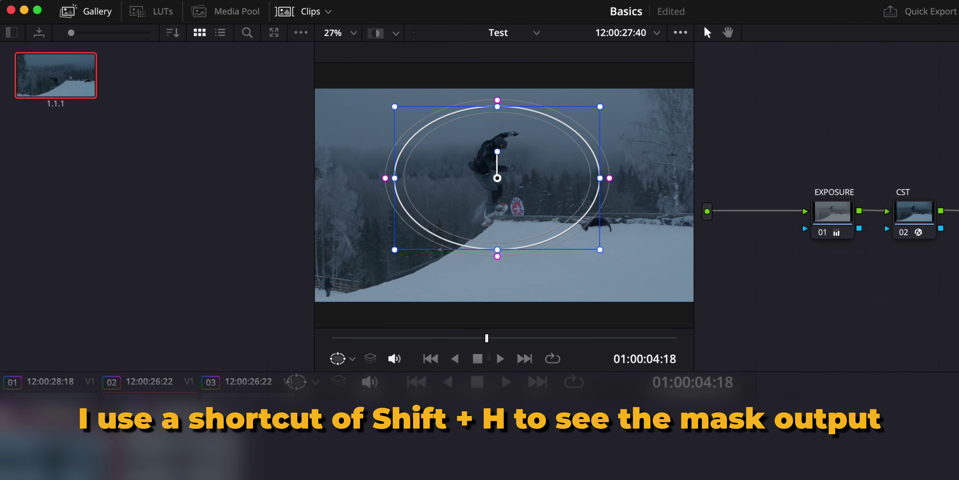
key("shift+h")
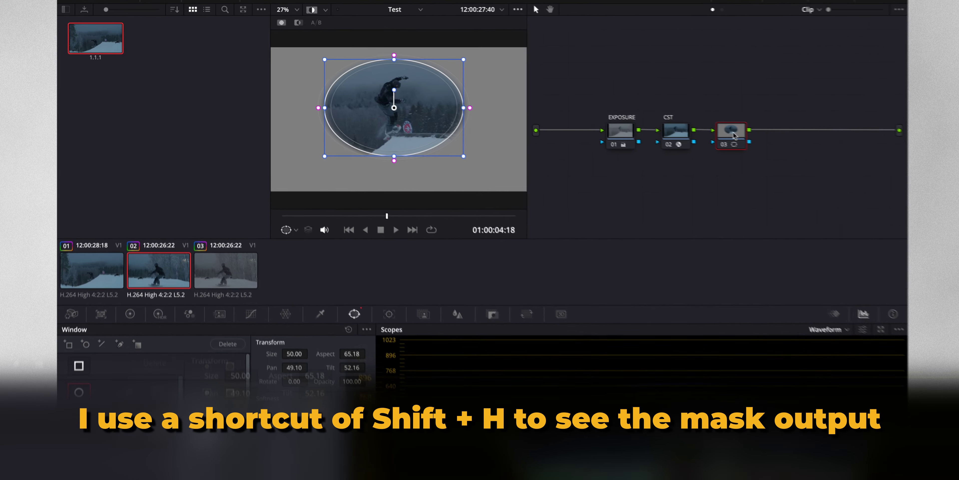
key("shift+h")
Step: Label node 03 as MASK
right_click(830, 164)
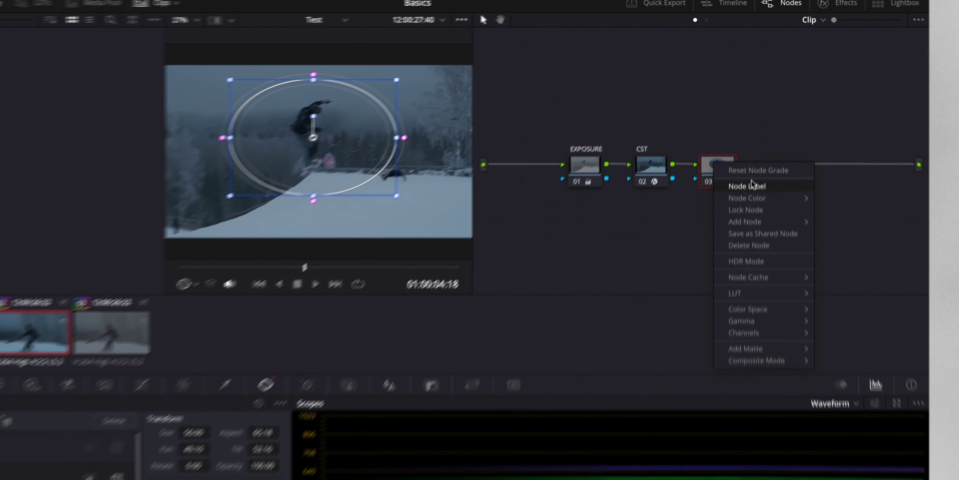
left_click(747, 186)
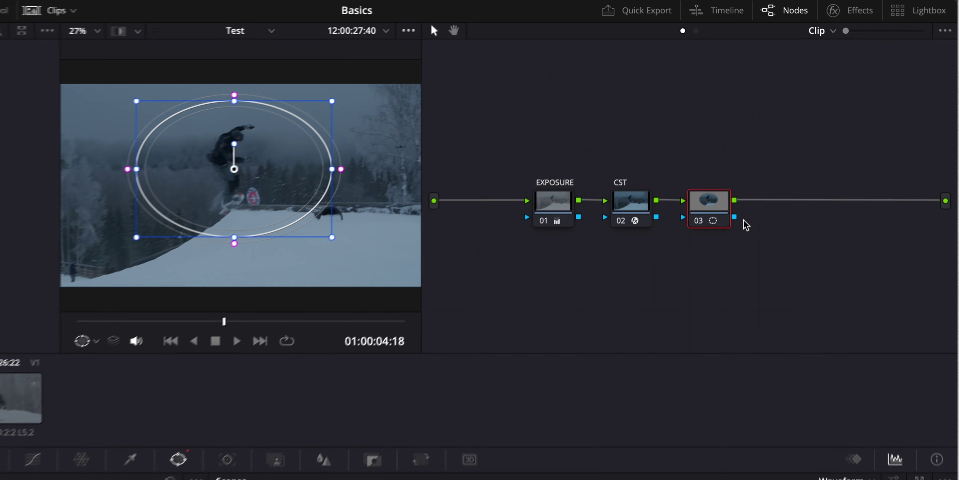
type("MASK")
key("Return")
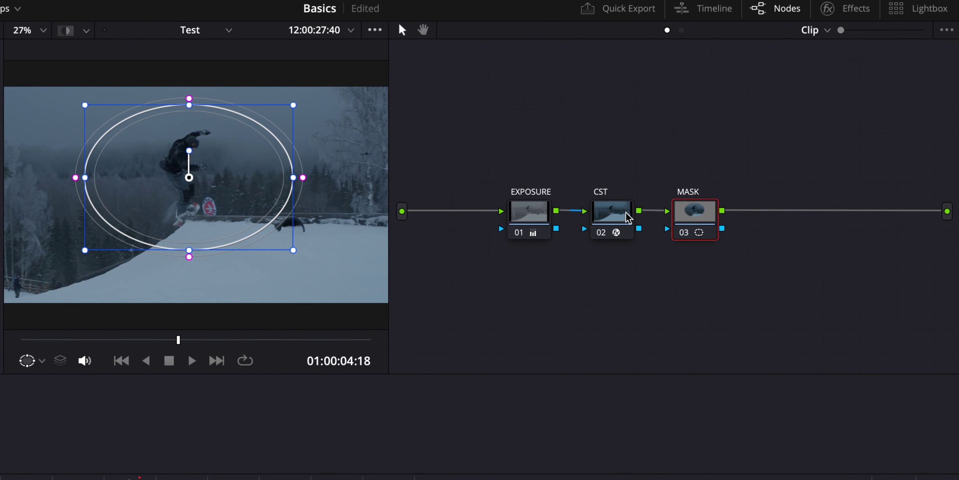
Step: Add an alpha output to the node graph and connect the MASK node's alpha to it
right_click(720, 304)
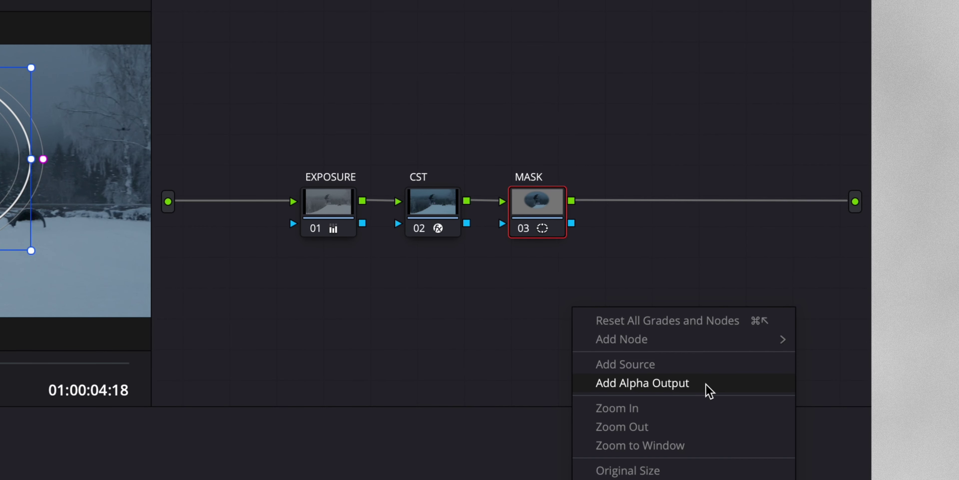
left_click(710, 390)
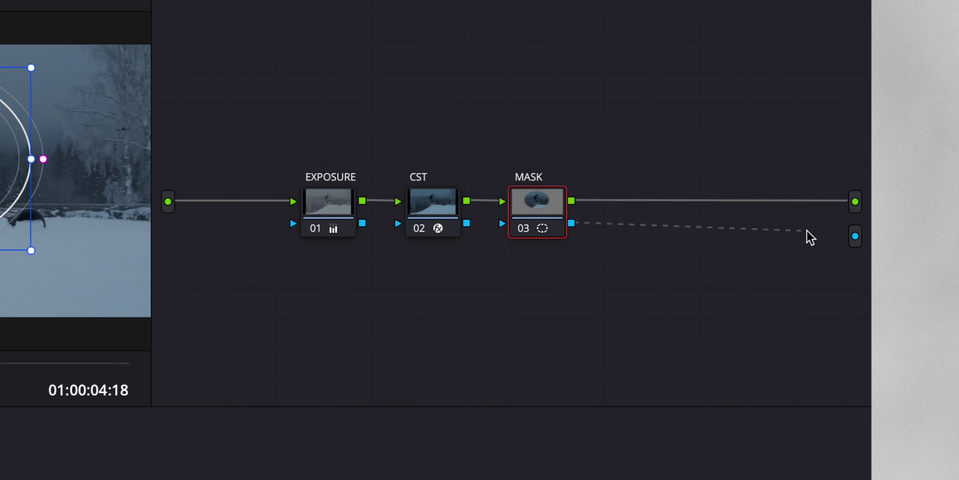
left_click_drag(810, 237, 855, 236)
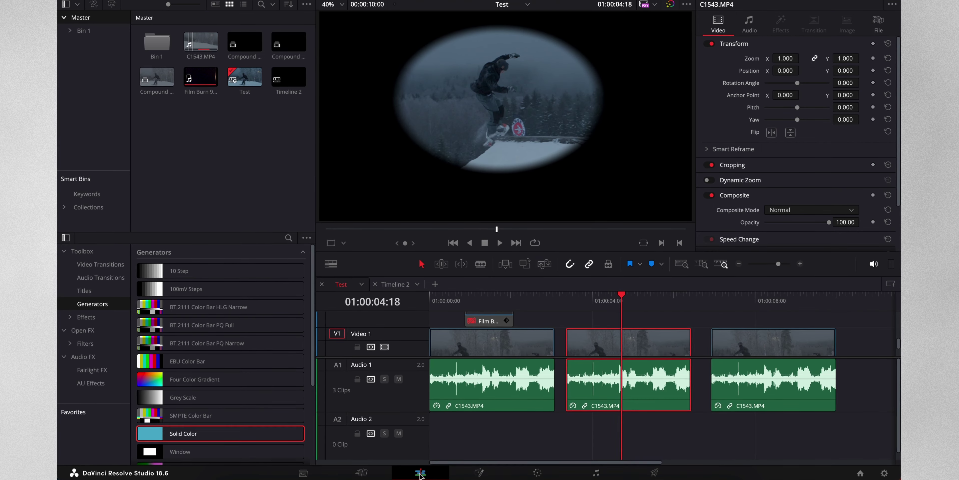
Step: Unlink the masked middle clip from its audio, stack its video on Video 2 above the third clip, and play the composite from the start
right_click(656, 339)
left_click(665, 331)
left_click_drag(633, 344, 776, 315)
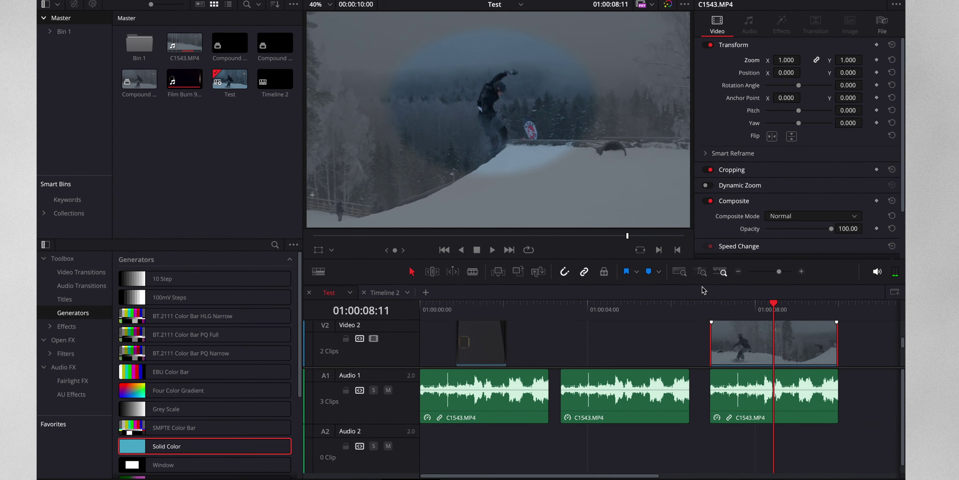
left_click(717, 307)
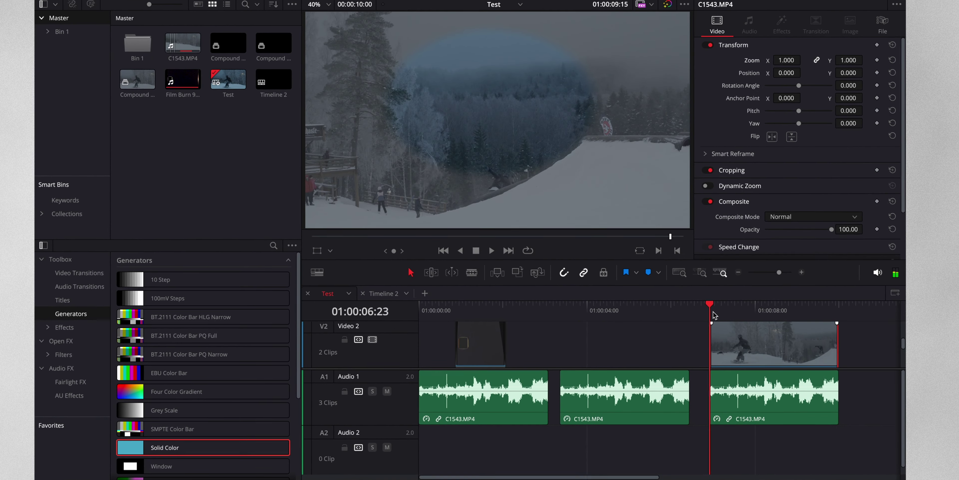
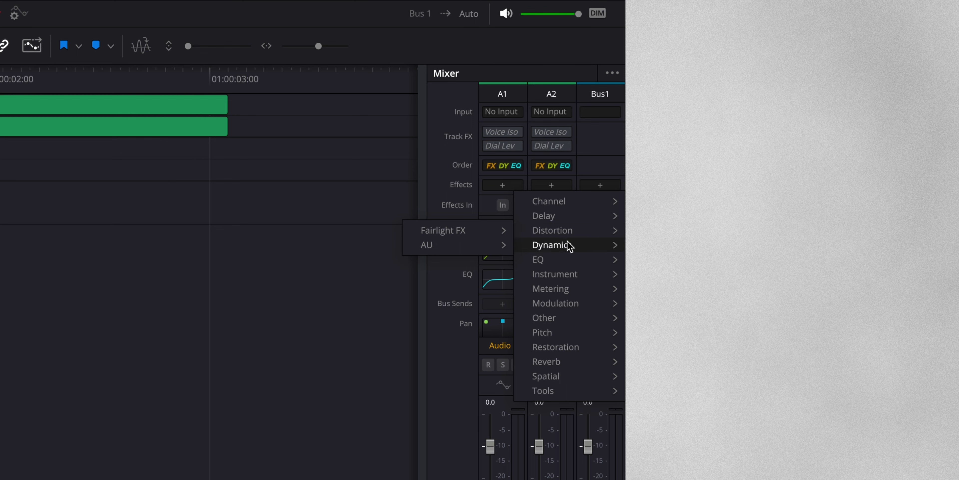
Step: Add the Vocal Channel and Fairlight FX Multiband Compressor effects to track A1 in the mixer
mouse_move(584, 209)
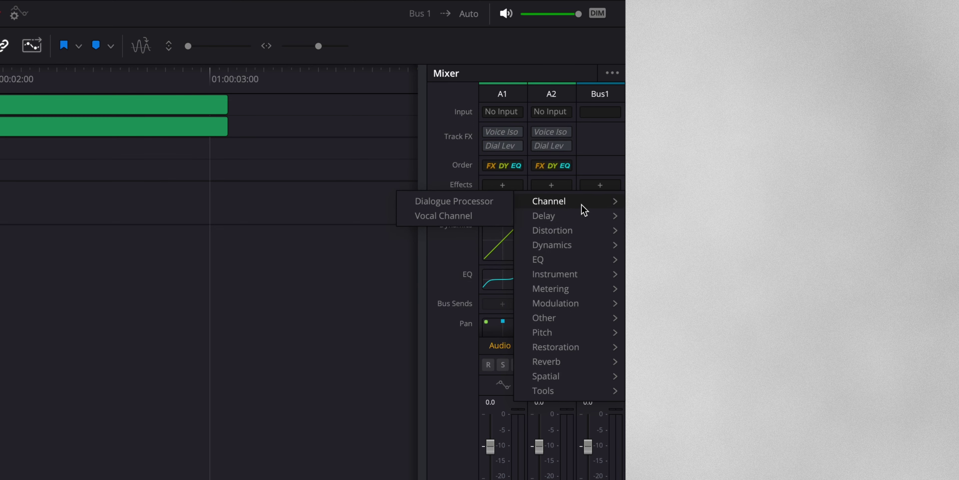
left_click(479, 217)
mouse_move(465, 267)
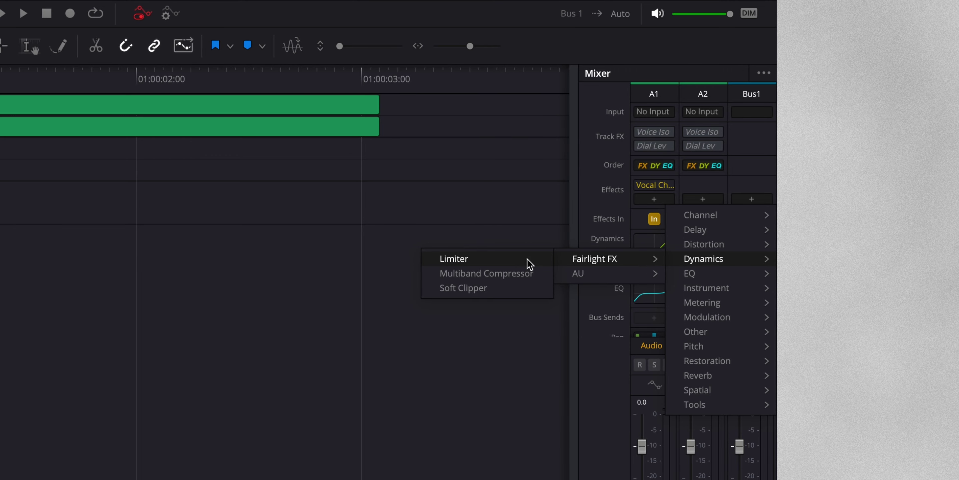
left_click(528, 273)
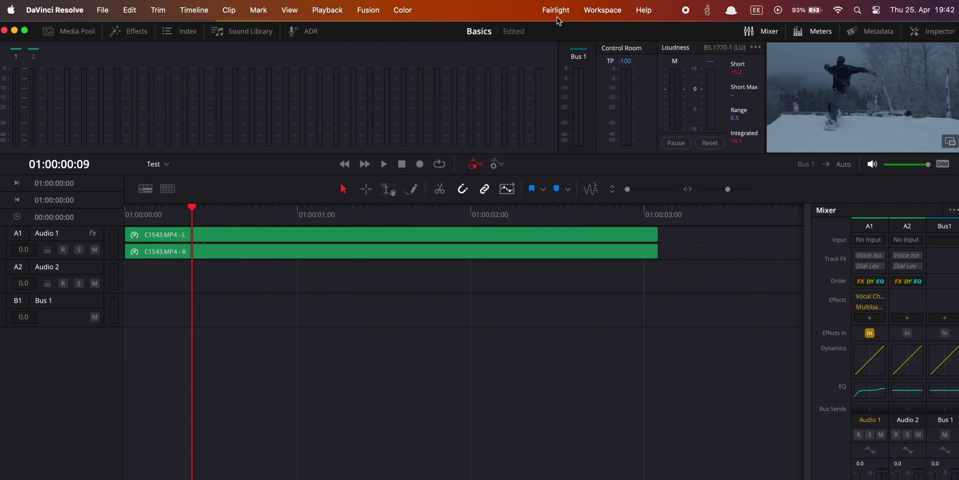
Step: Save Audio 1's settings as a new global track preset named Tutorial Preset and apply that preset to Audio 2
left_click(557, 10)
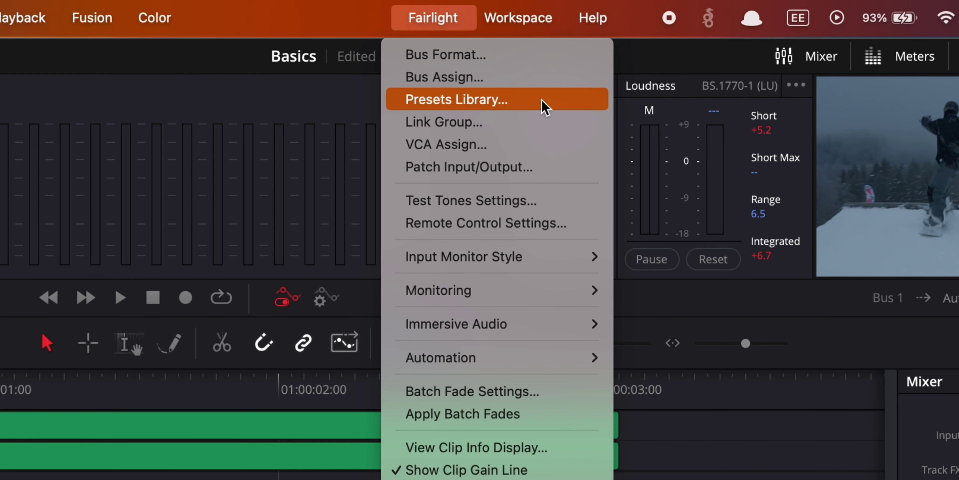
left_click(610, 55)
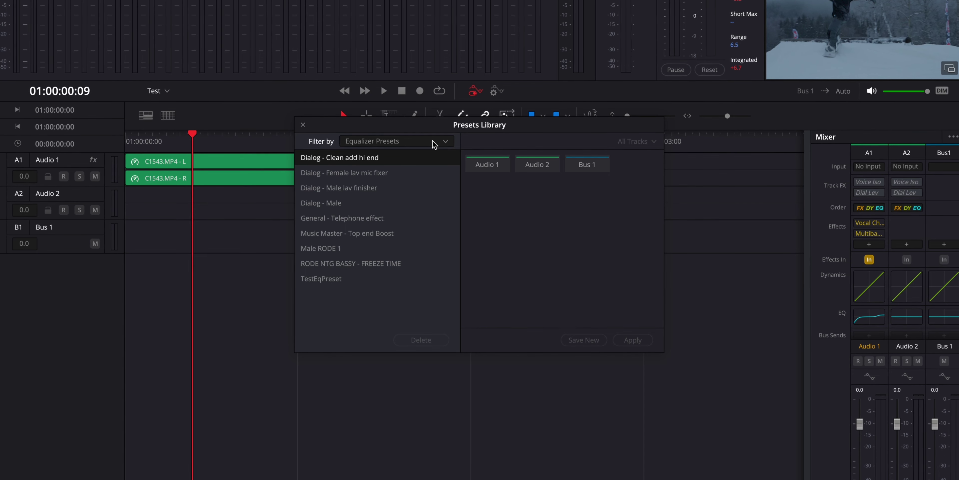
left_click(435, 144)
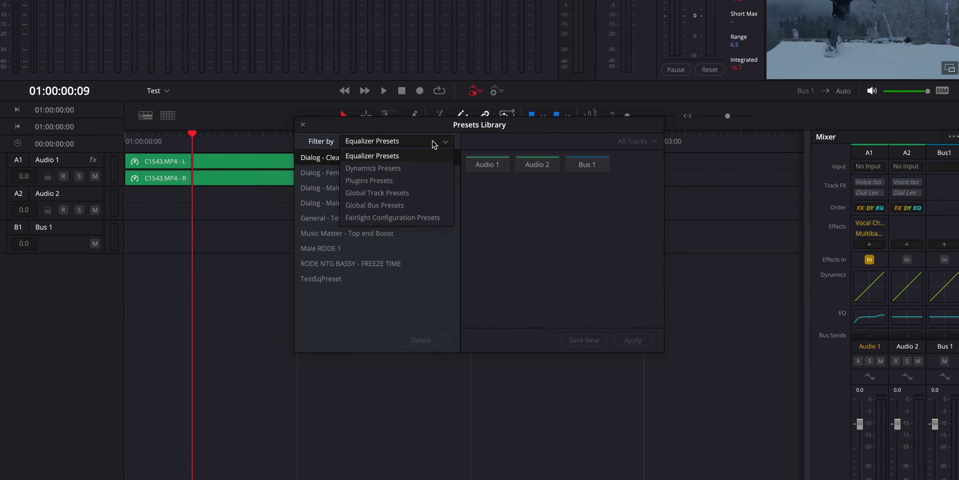
left_click(440, 197)
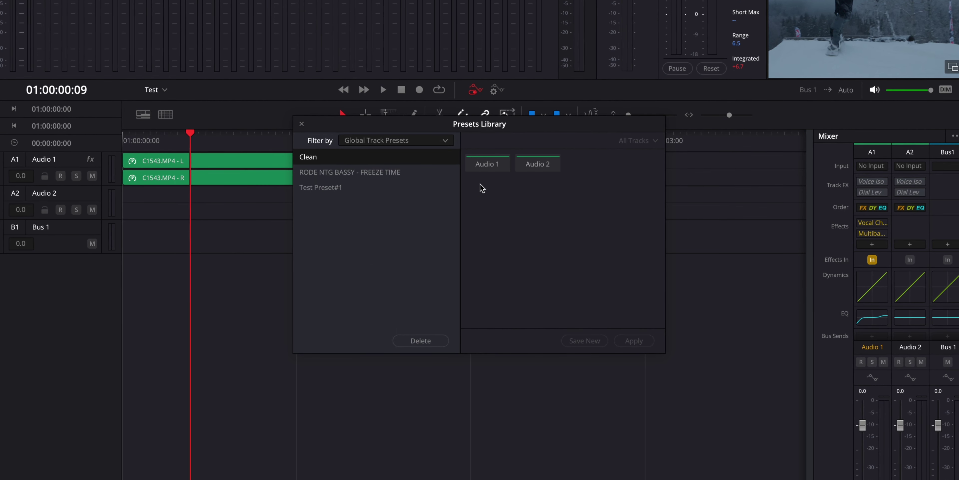
left_click(484, 168)
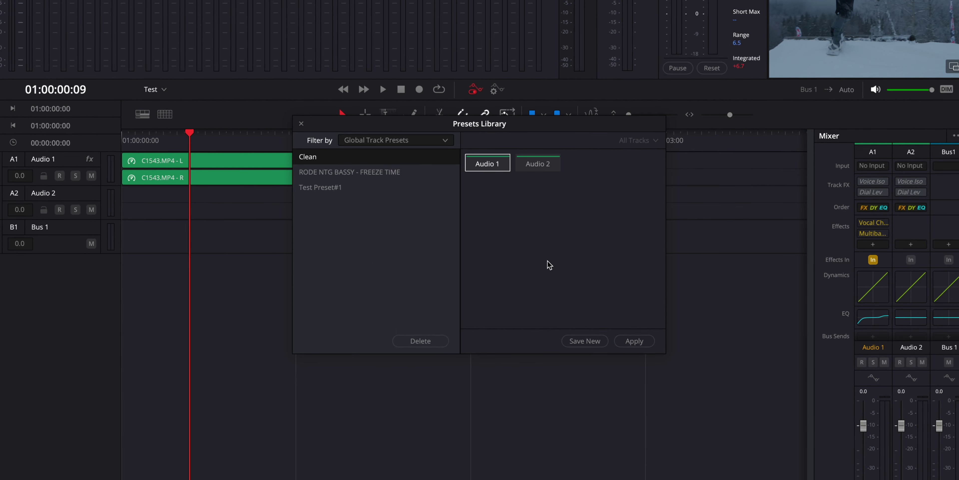
left_click(592, 340)
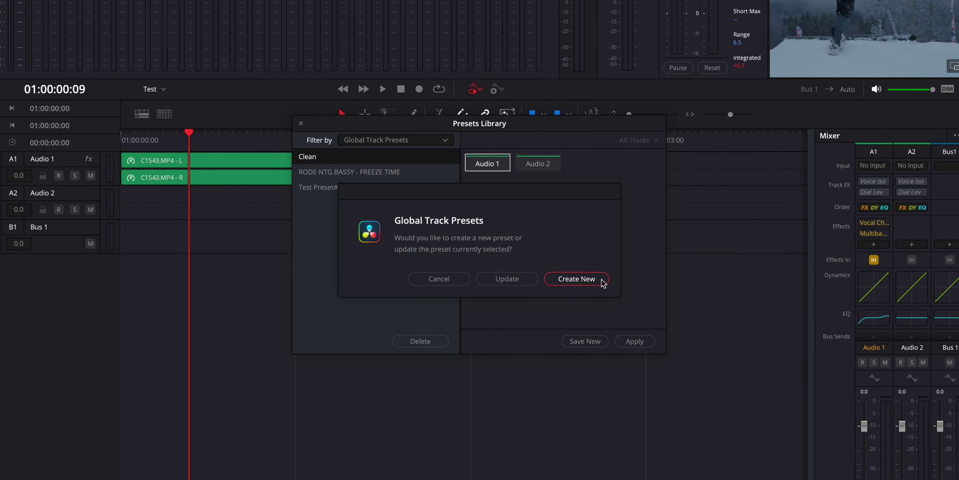
left_click(576, 280)
key("Return")
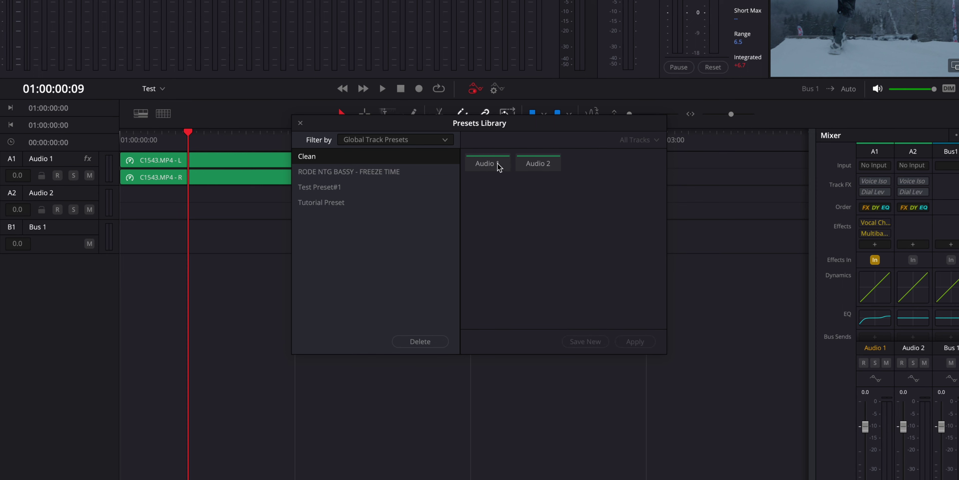
left_click(351, 206)
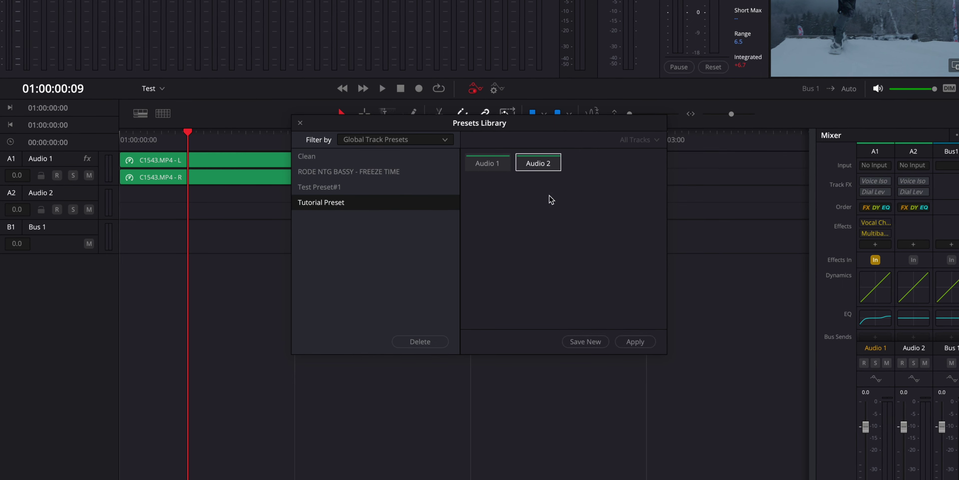
left_click(634, 341)
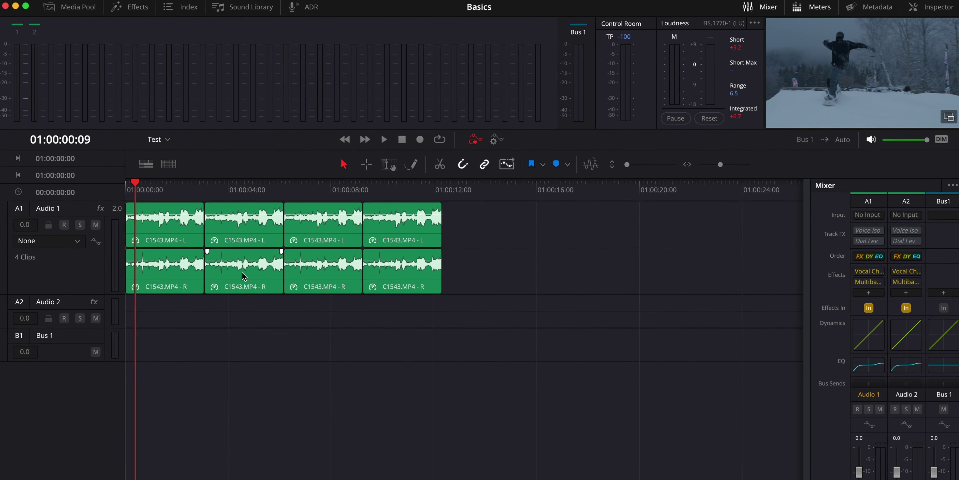
Step: Apply batch fades to all four clips on Audio 1 with Fade In, Crossfade and Fade Out enabled, and inspect the resulting fades
left_click_drag(458, 316, 138, 198)
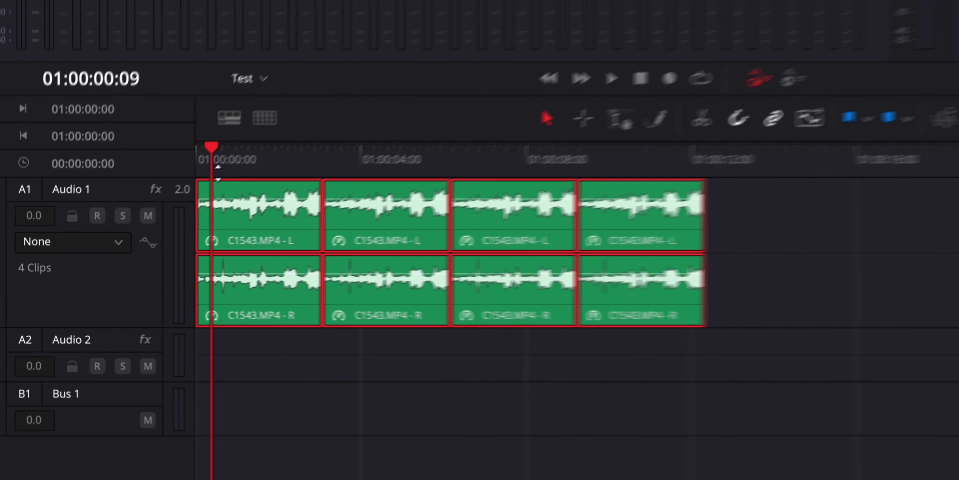
left_click(555, 10)
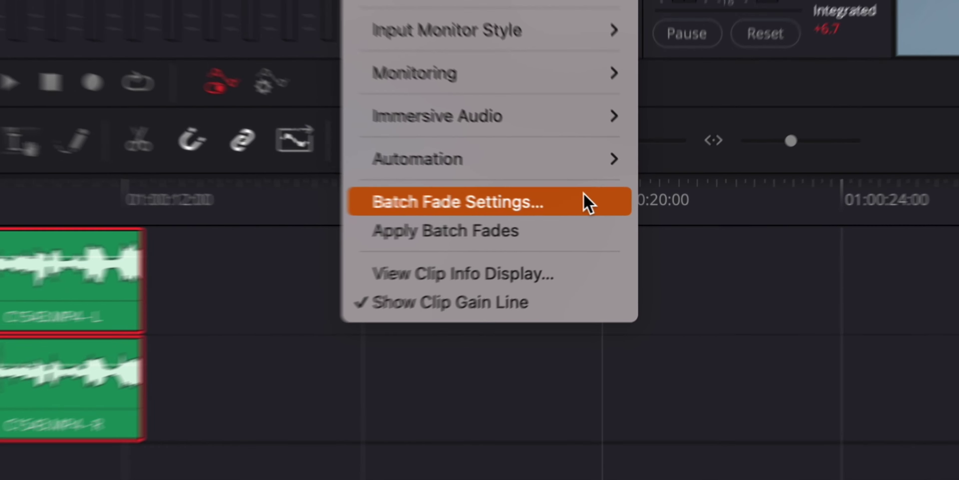
left_click(576, 208)
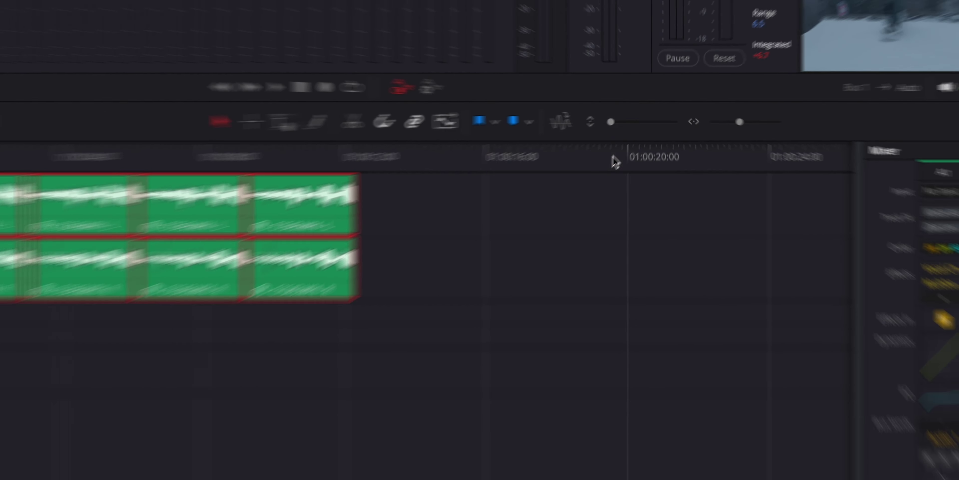
left_click(294, 220)
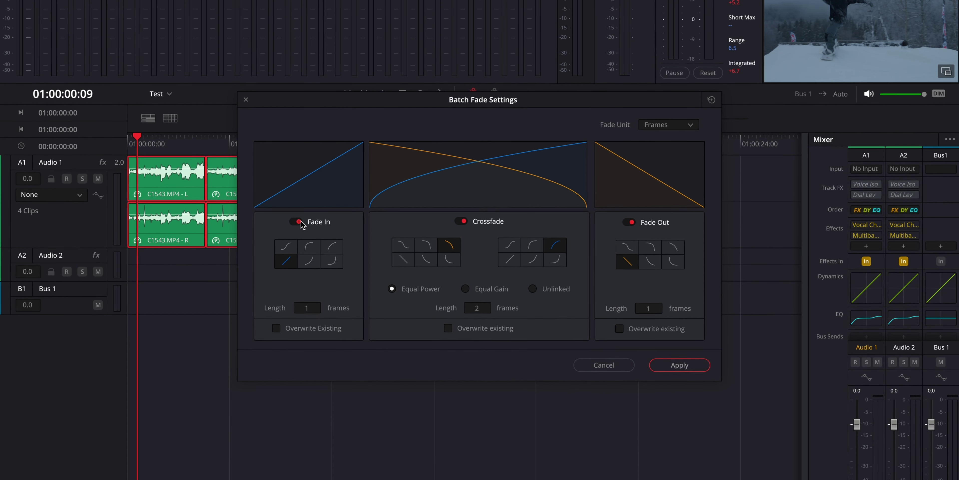
left_click(460, 222)
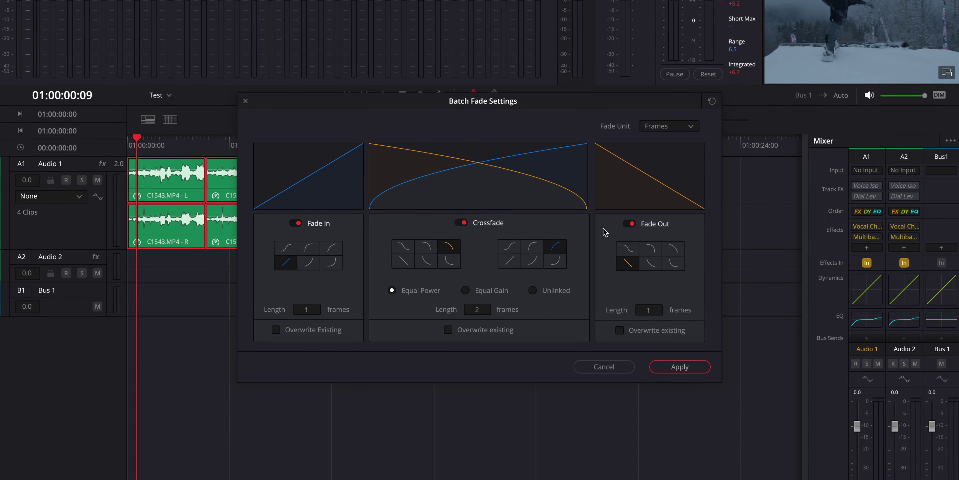
left_click(631, 224)
left_click(631, 225)
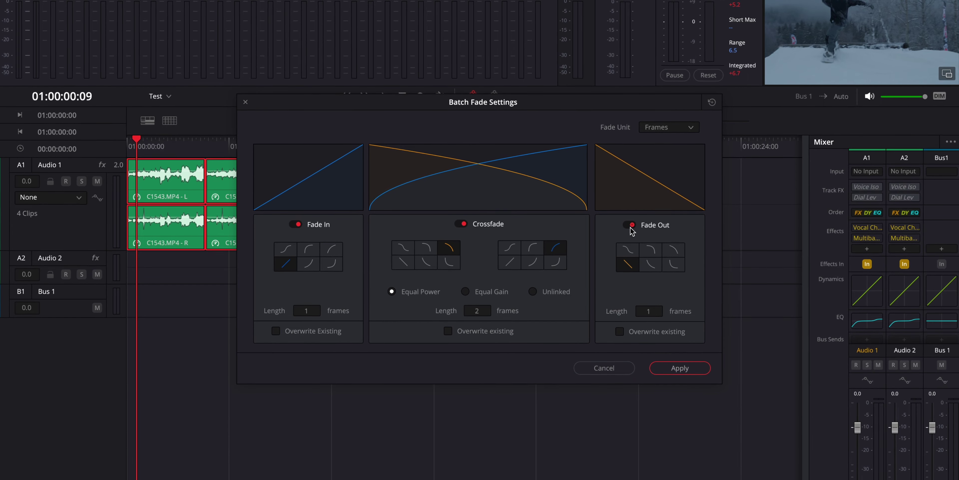
left_click(694, 370)
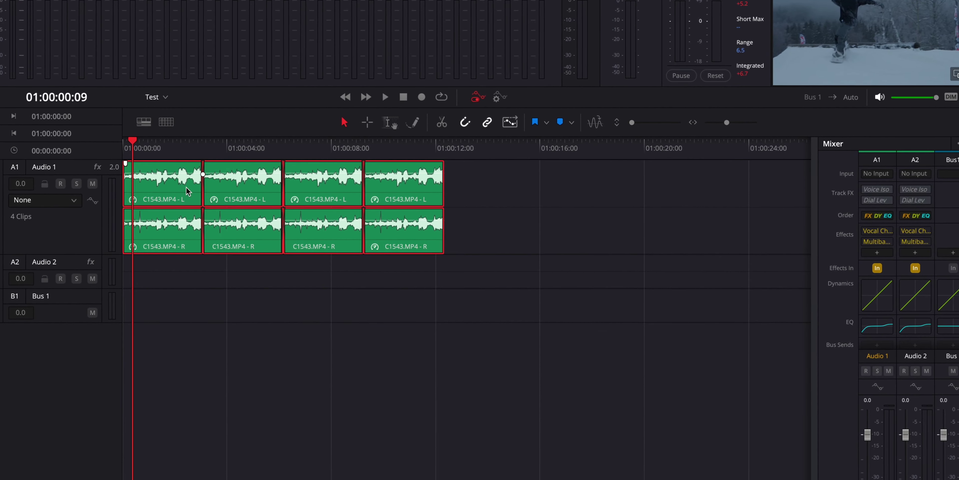
scroll(184, 189, "up", 5)
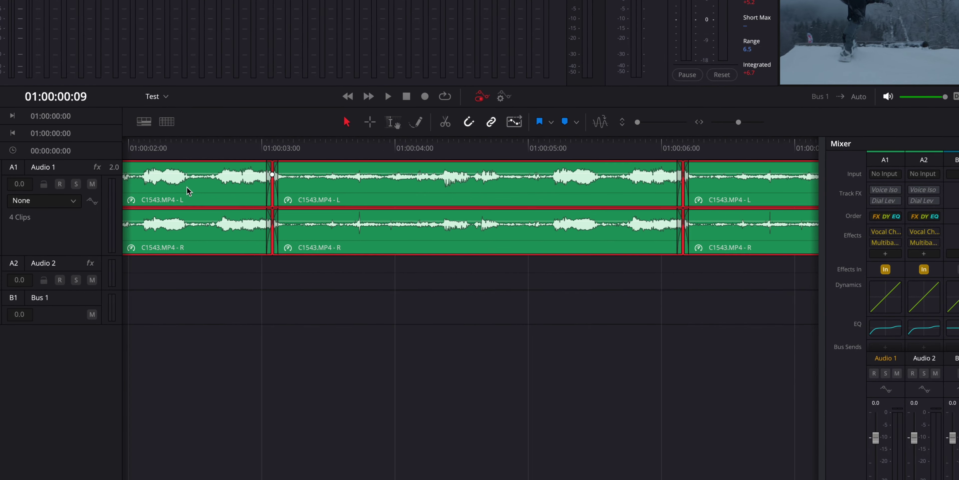
scroll(187, 191, "up", 2)
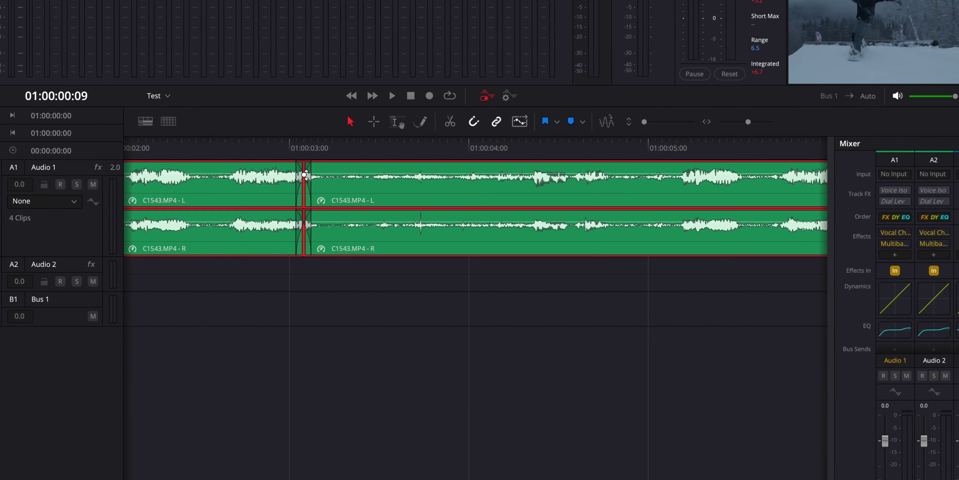
scroll(323, 193, "left", 5)
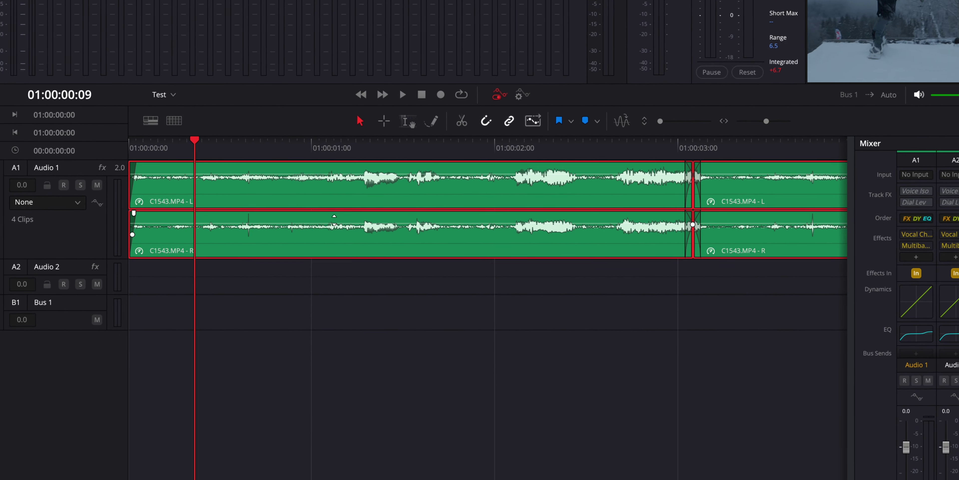
scroll(567, 224, "right", 2)
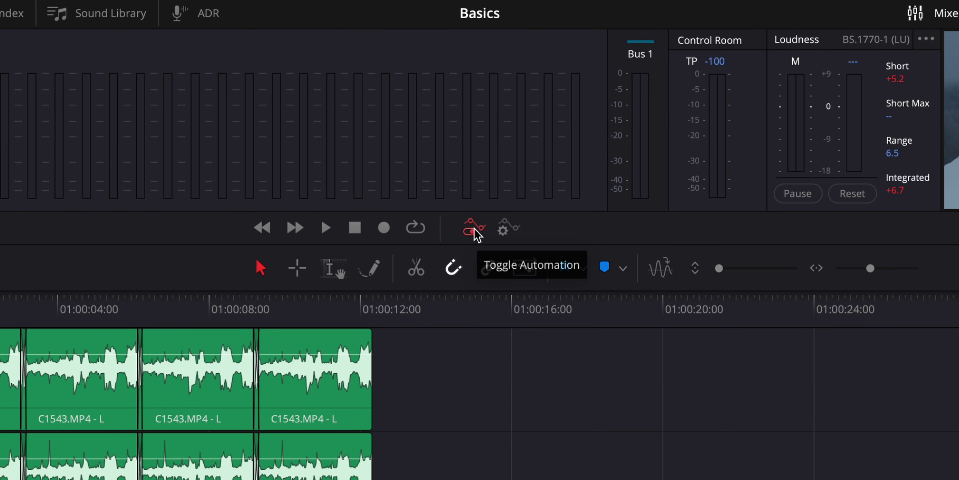
Step: Show the automation controls, set Touch to Latch and On Stop to Hold, and return the playhead to the timeline start
left_click(476, 231)
left_click(476, 231)
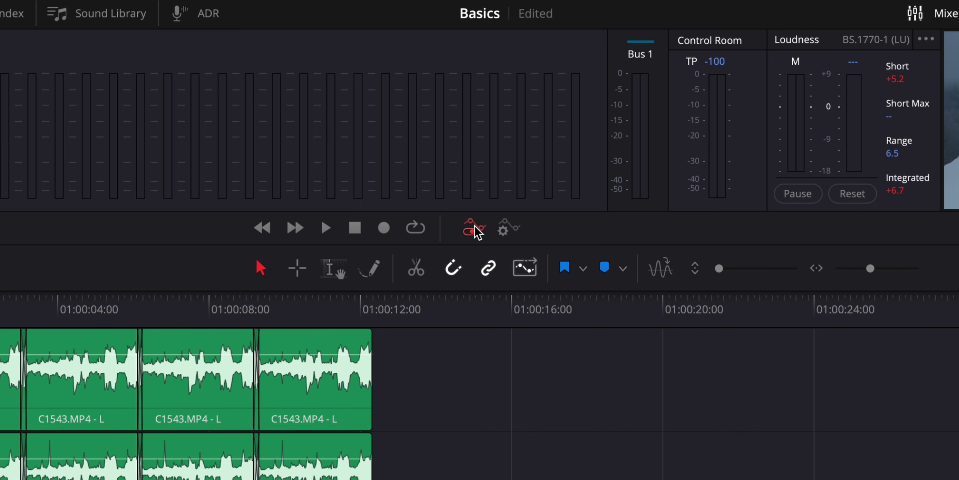
left_click(508, 227)
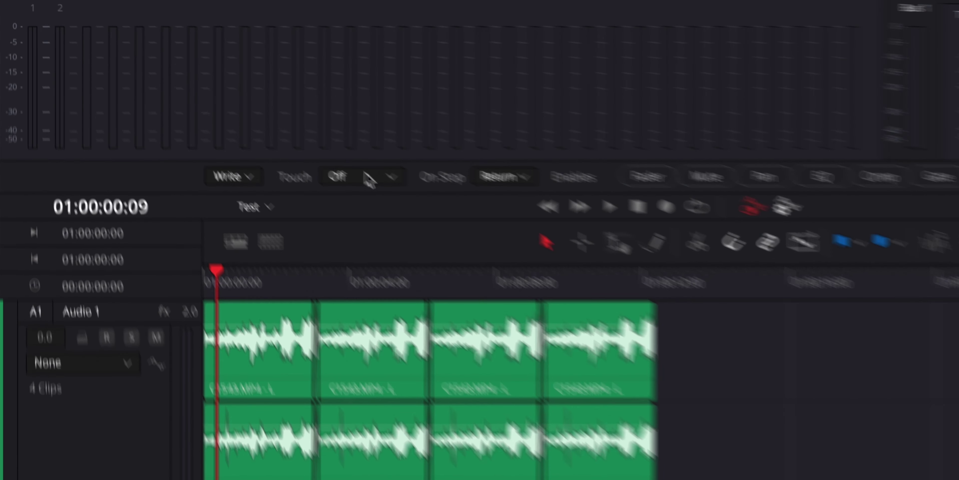
left_click(245, 97)
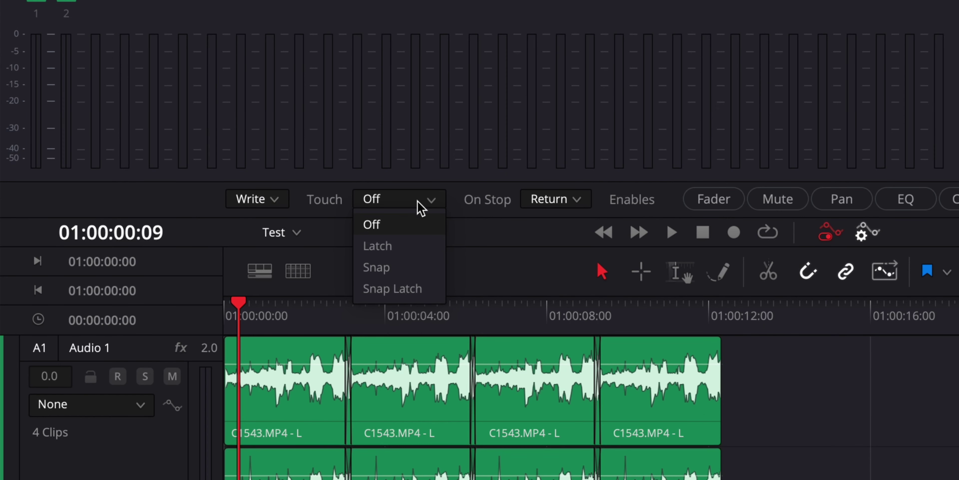
left_click(423, 251)
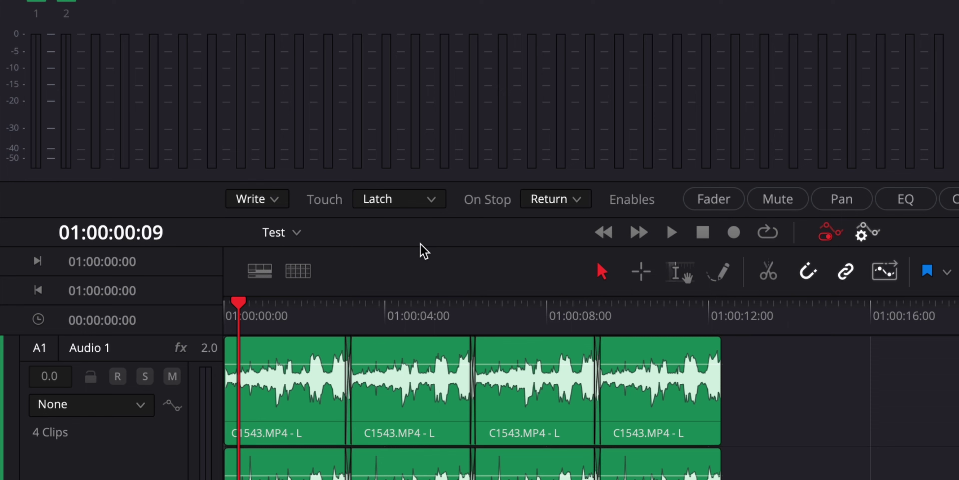
left_click_drag(232, 303, 227, 303)
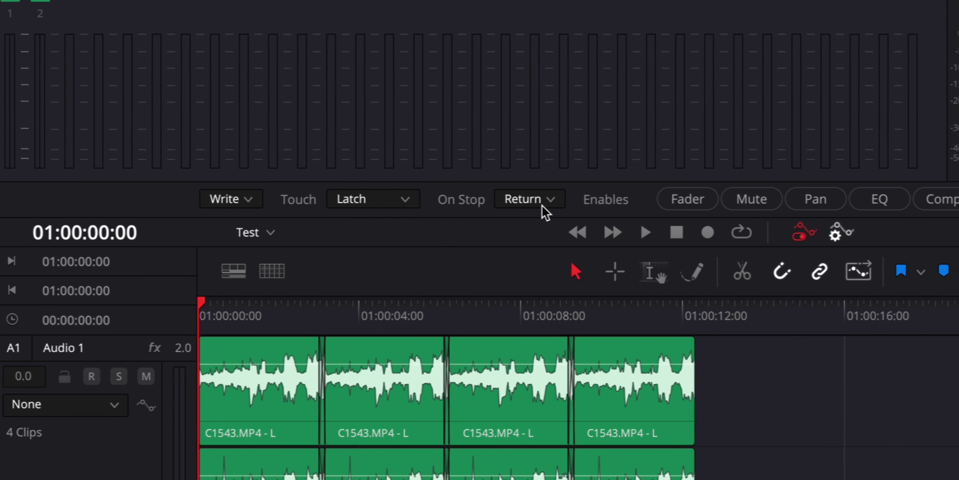
left_click(577, 201)
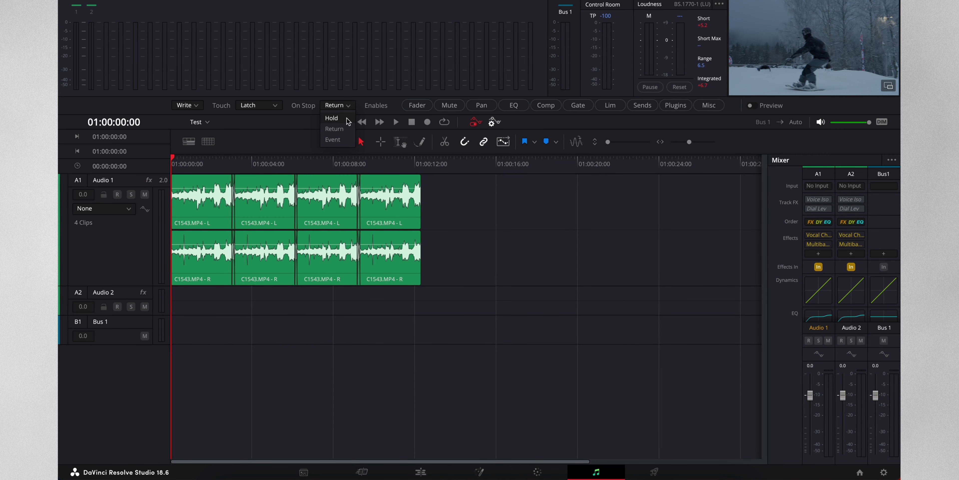
left_click(346, 118)
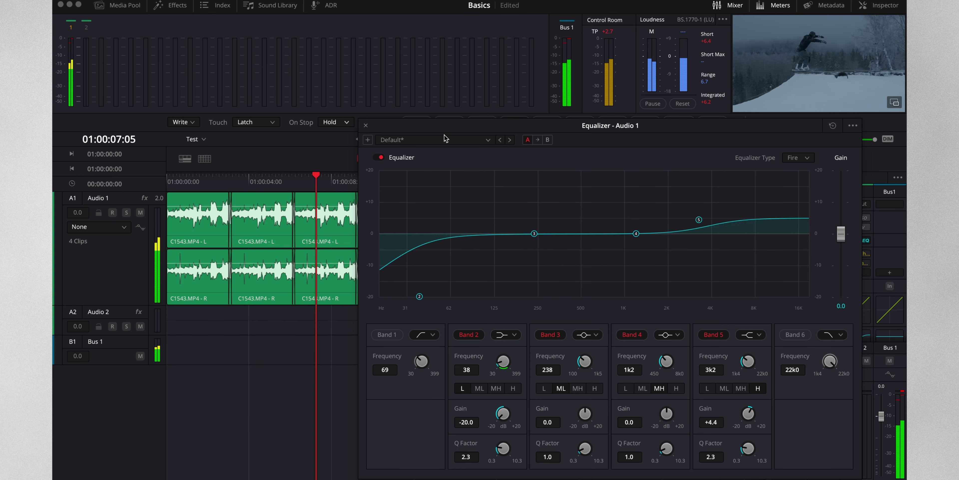
Step: Close the Audio 1 equalizer and display the track's EQ Band 2 Frequency automation curve
left_click(366, 126)
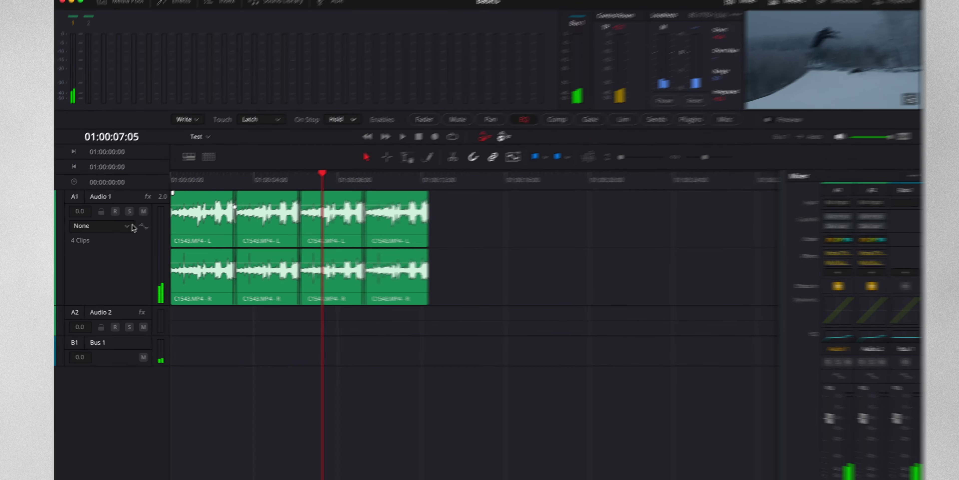
left_click(119, 227)
mouse_move(125, 286)
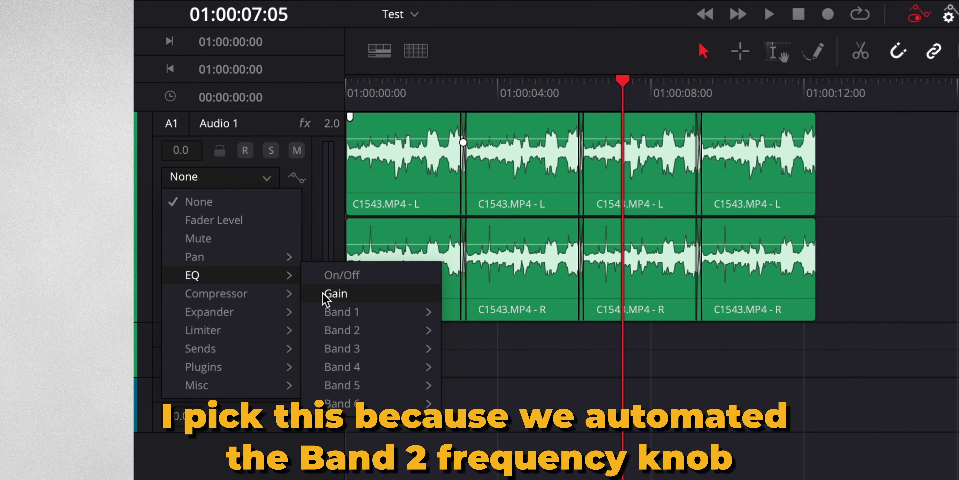
mouse_move(400, 332)
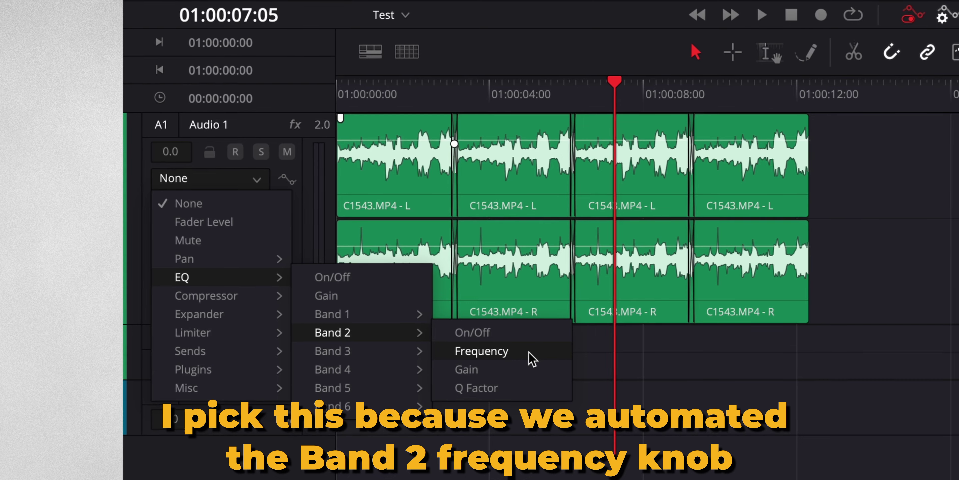
left_click(484, 350)
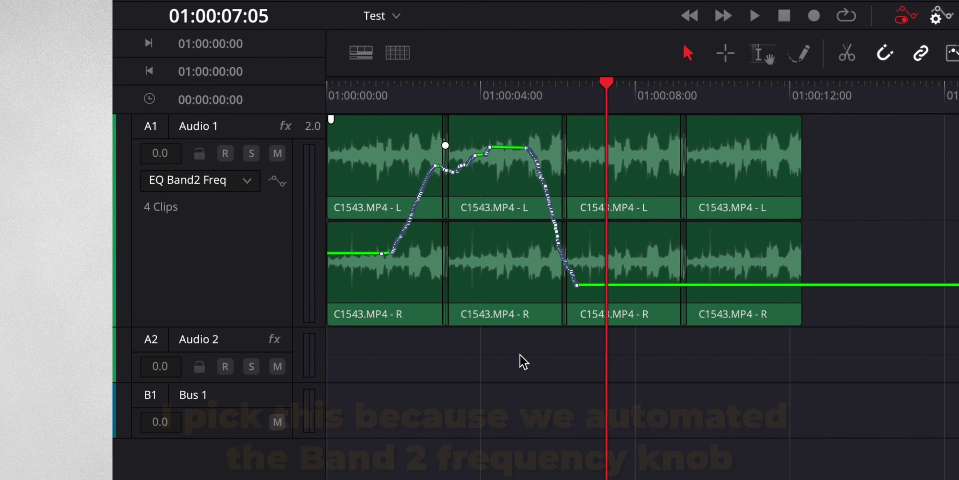
Step: Shape Audio 1's EQ Band 2 Frequency automation with four points that rise, hold and fall, and add a freehand pencil stroke
key("shift+Right")
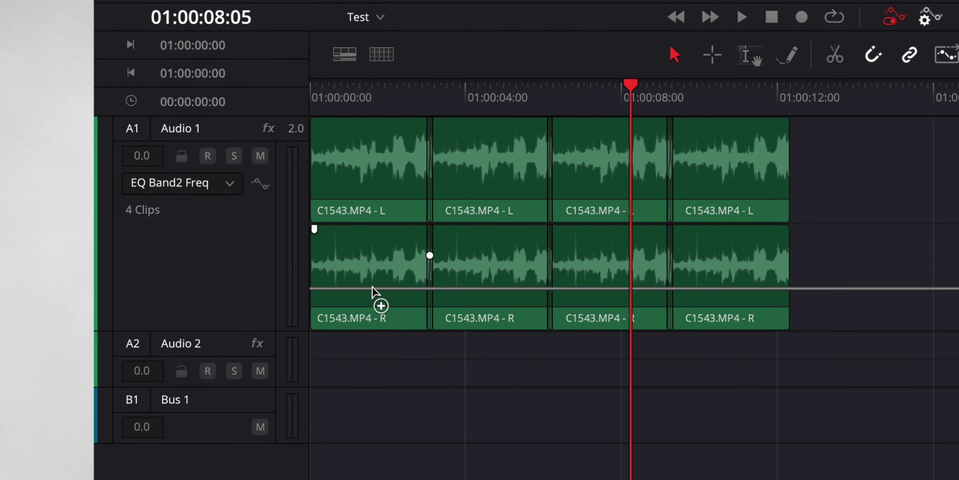
left_click(373, 288)
left_click_drag(419, 289, 428, 149)
left_click(536, 150)
left_click_drag(610, 150, 611, 288)
scroll(518, 168, "up", 5)
scroll(601, 197, "down", 5)
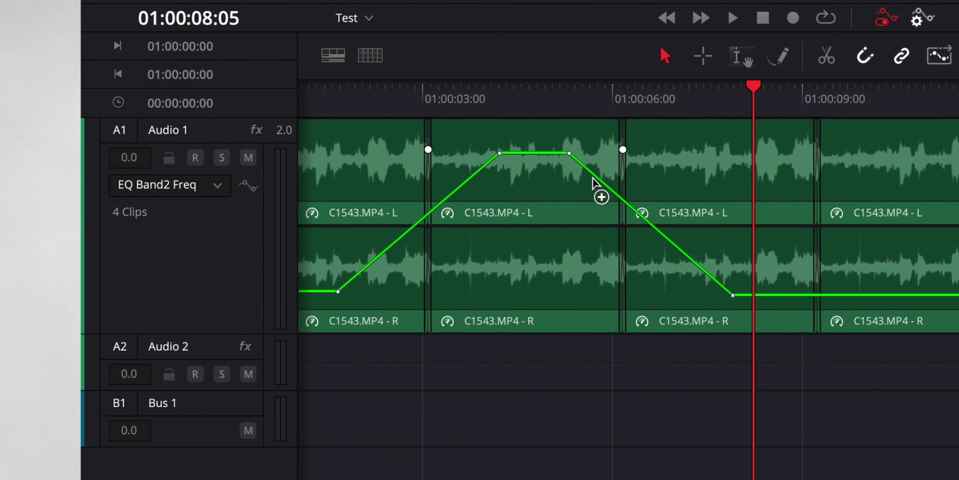
left_click(780, 56)
left_click_drag(748, 282, 816, 202)
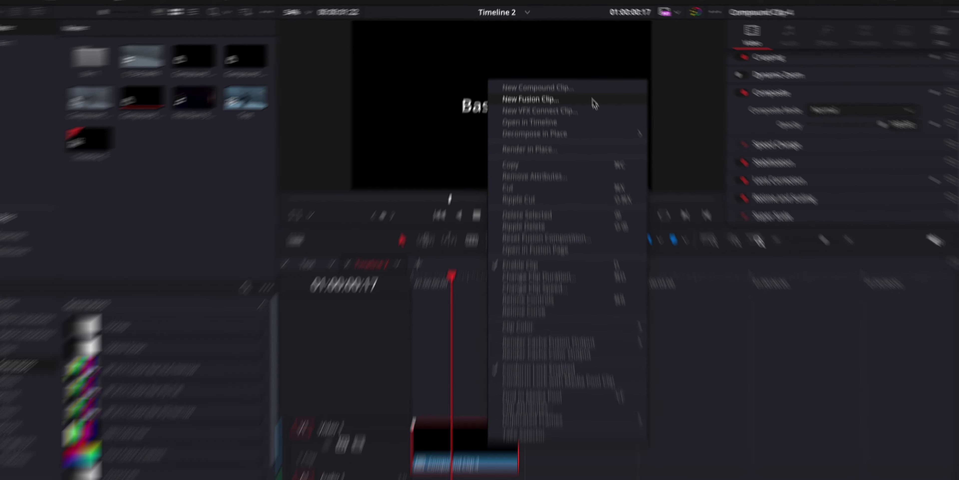
Step: Convert the title's compound clip on Timeline 2 into a new Fusion clip and open it on the Fusion page
left_click(624, 171)
left_click(522, 458)
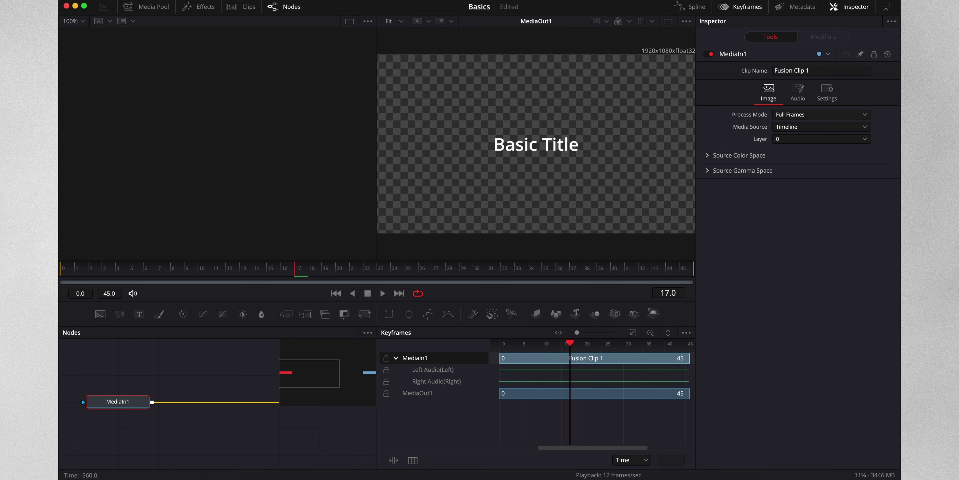
Step: Hide the keyframe editor and reposition the MediaIn1 and MediaOut1 nodes in the node graph
left_click(753, 11)
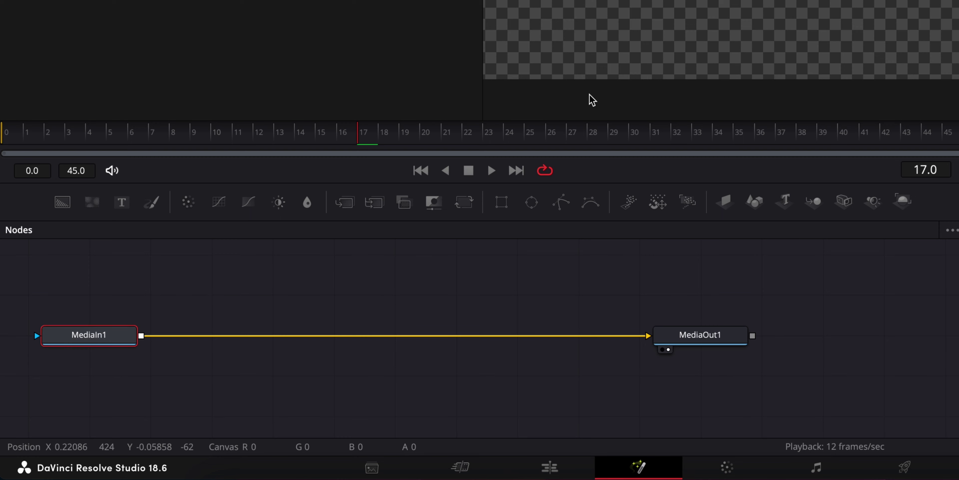
left_click_drag(107, 338, 171, 294)
left_click_drag(533, 393, 559, 401)
left_click(176, 361)
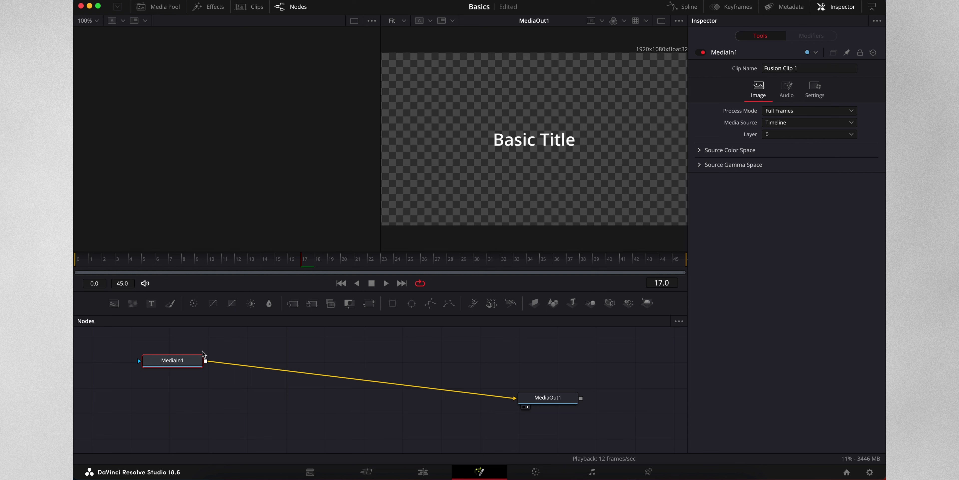
left_click_drag(189, 363, 189, 375)
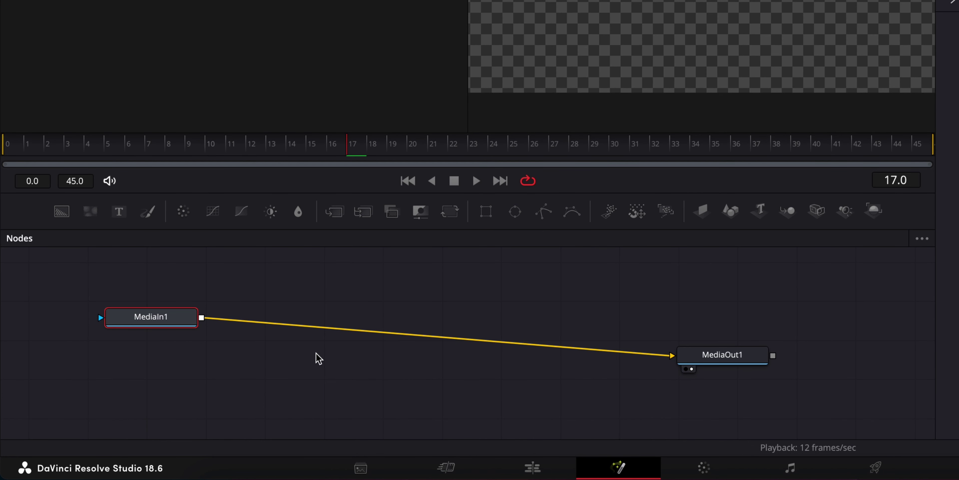
left_click_drag(174, 319, 176, 331)
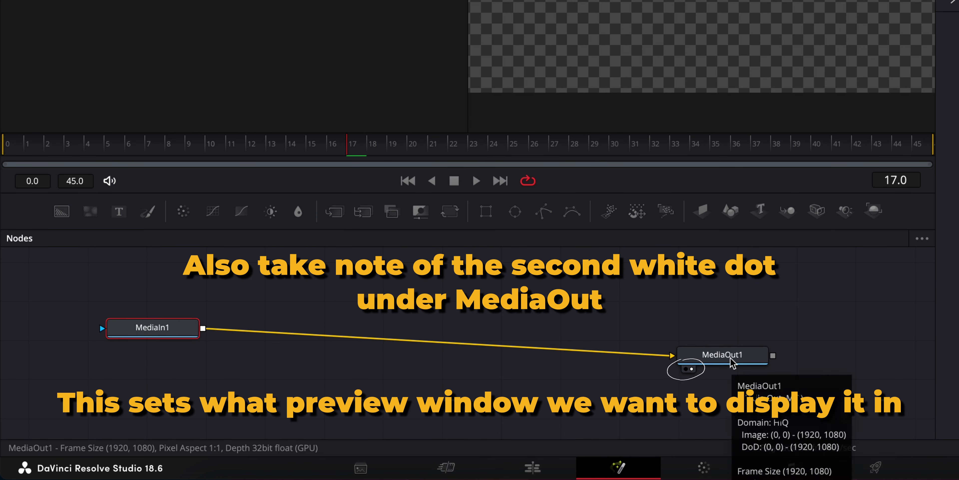
left_click(737, 359)
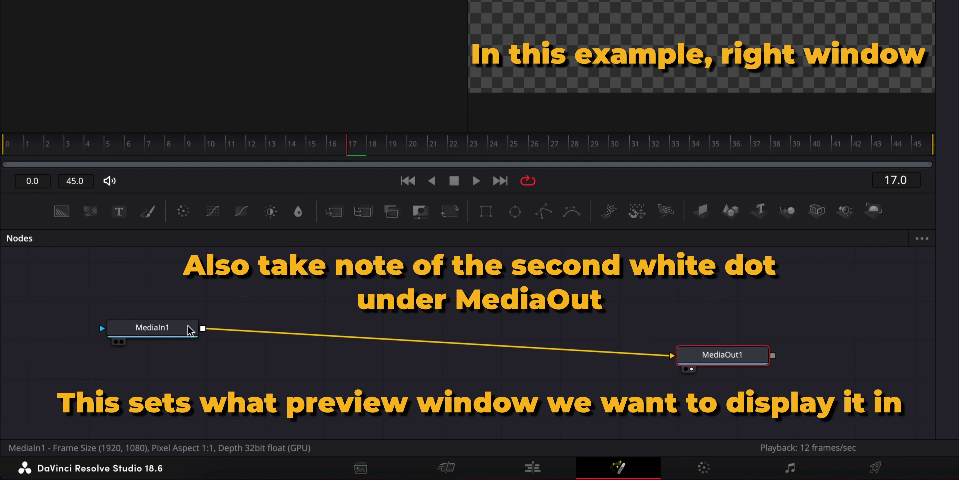
Step: Find and add the plain Transform tool after MediaIn1, and move its node to the middle of the graph
left_click(172, 330)
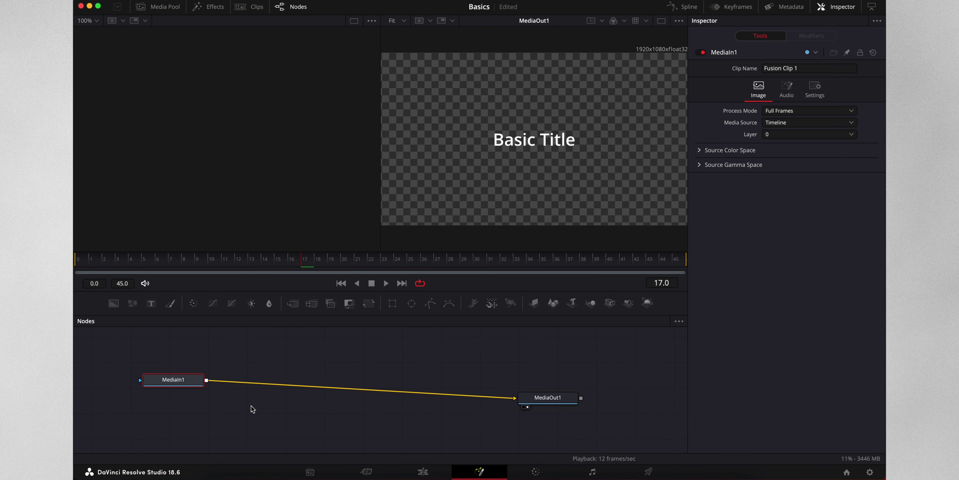
key("shift+space")
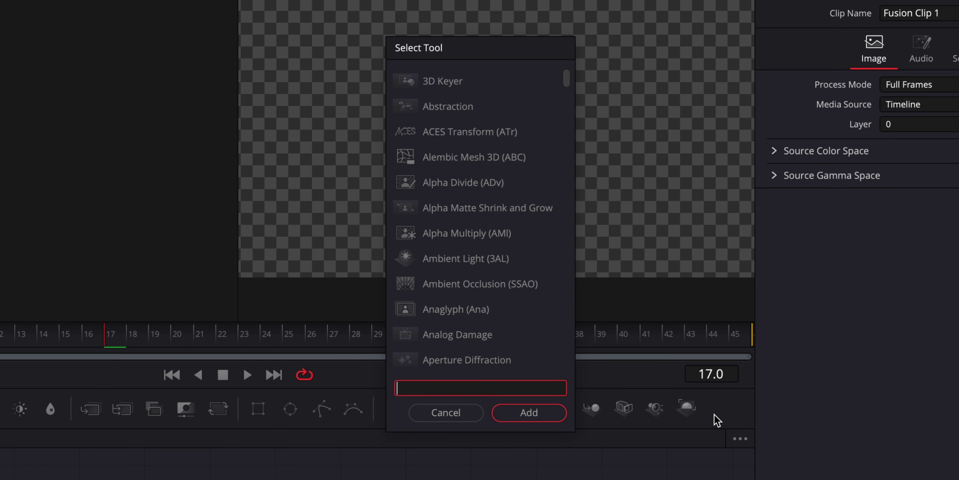
type("Transform")
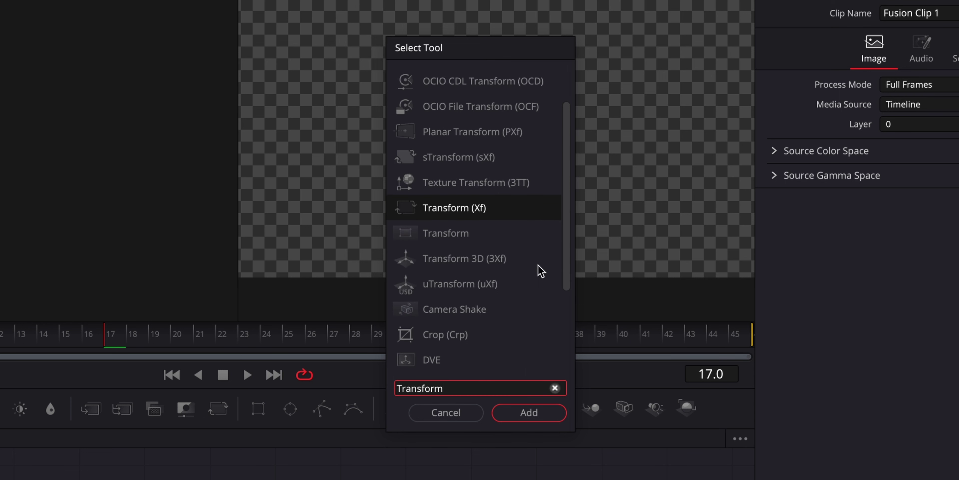
left_click(499, 239)
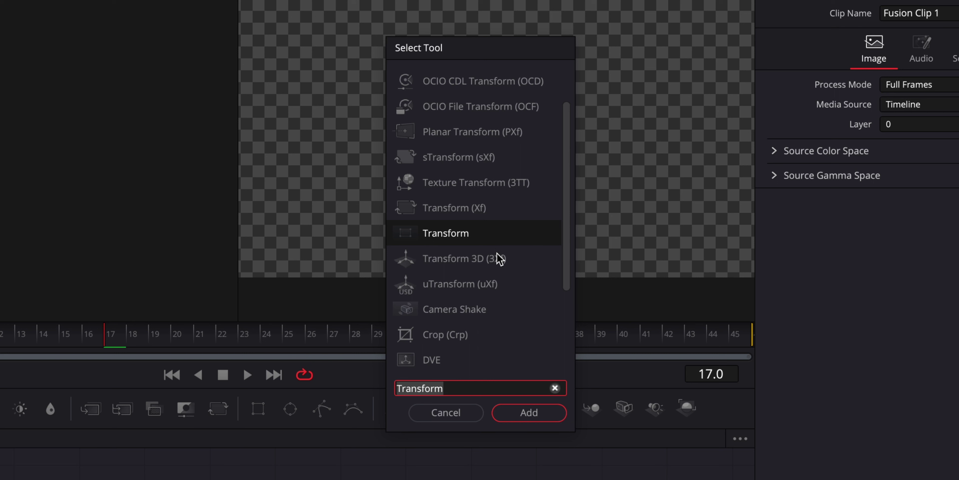
left_click(549, 415)
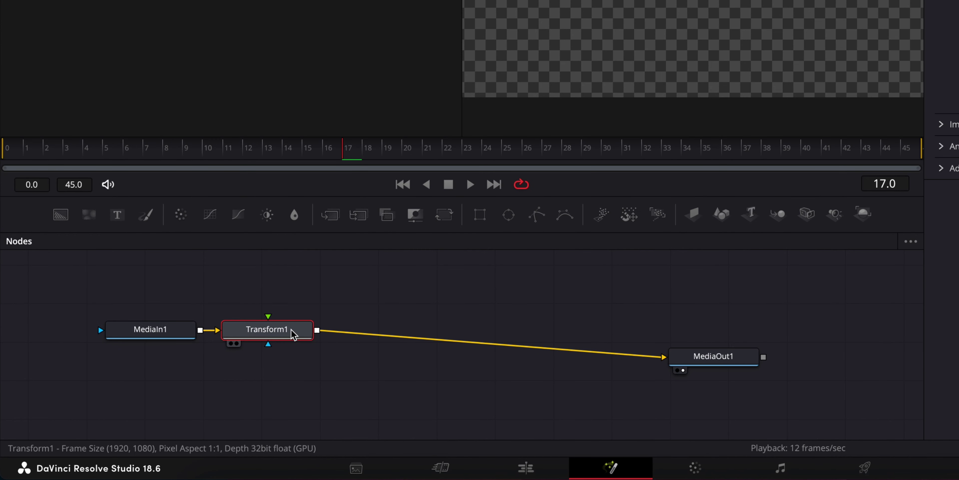
left_click_drag(292, 333, 400, 326)
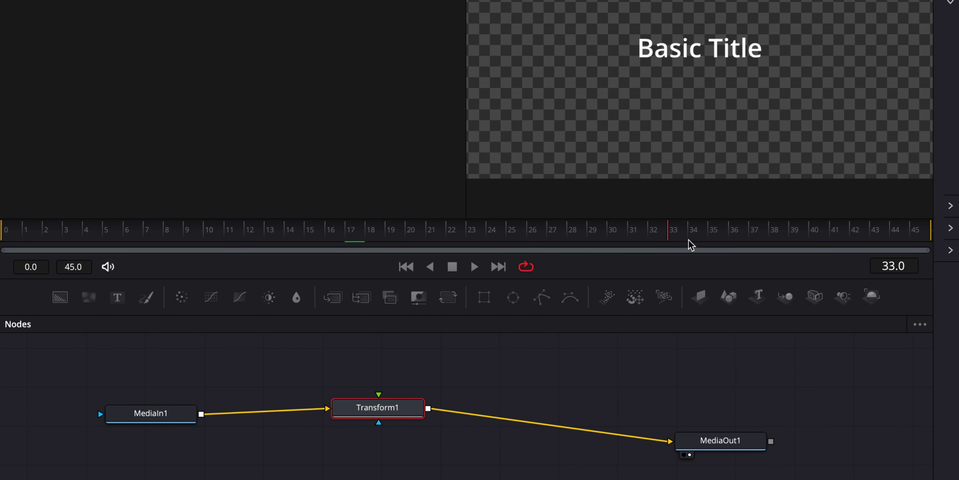
Step: Add a keyframe for Transform1's Zoom at frame 4
left_click_drag(690, 245, 391, 233)
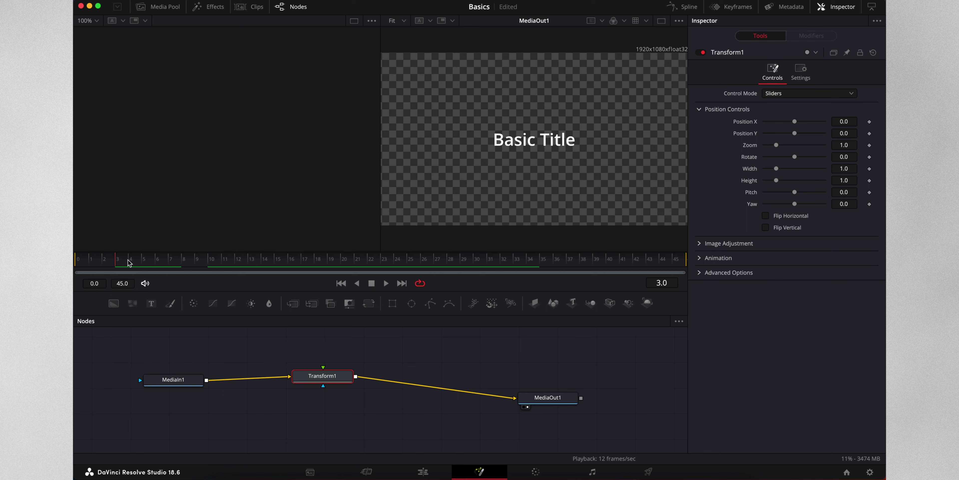
left_click(131, 261)
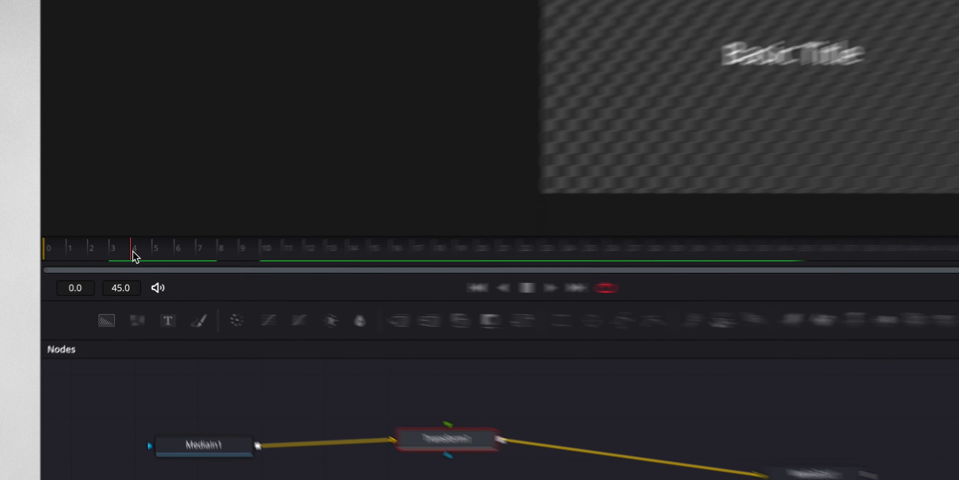
key("Left")
left_click(132, 240)
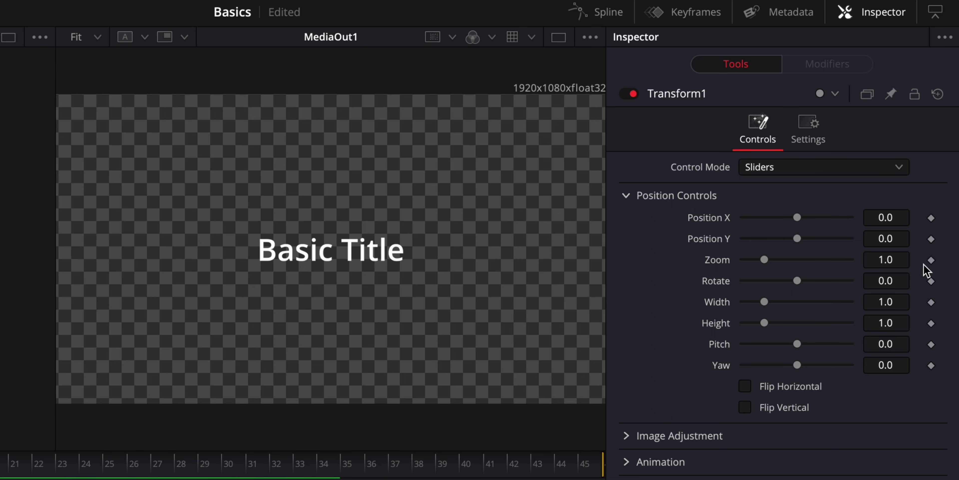
left_click(931, 259)
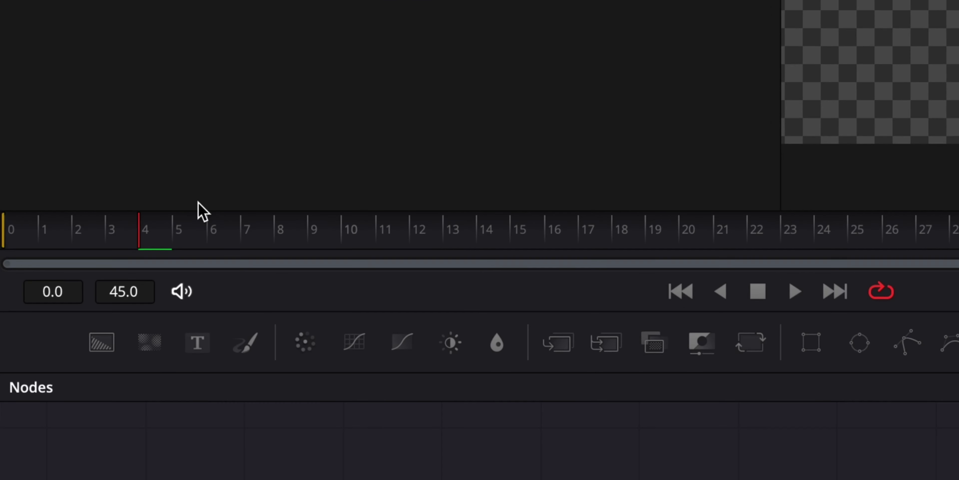
Step: Set Transform1's Zoom to 0 at frame 0 and play back the title's zoom animation
key("Left")
left_click(5, 229)
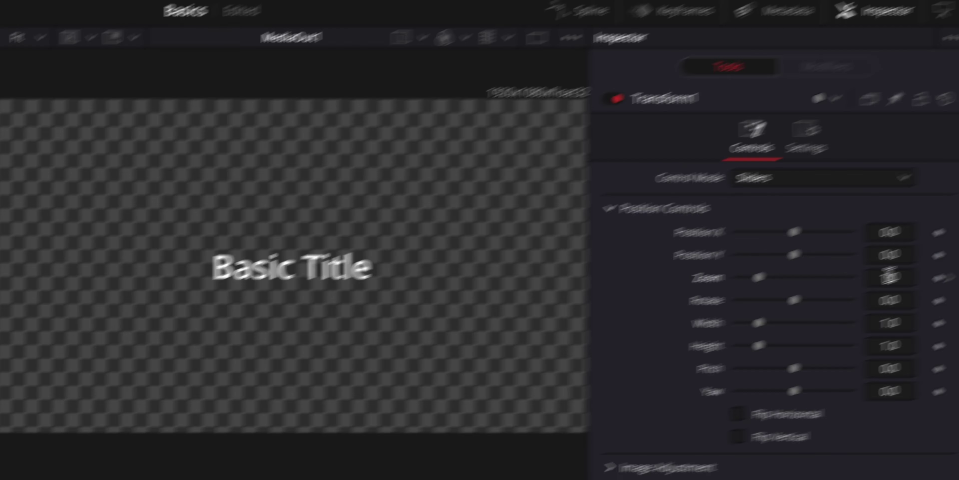
type("0")
key("Return")
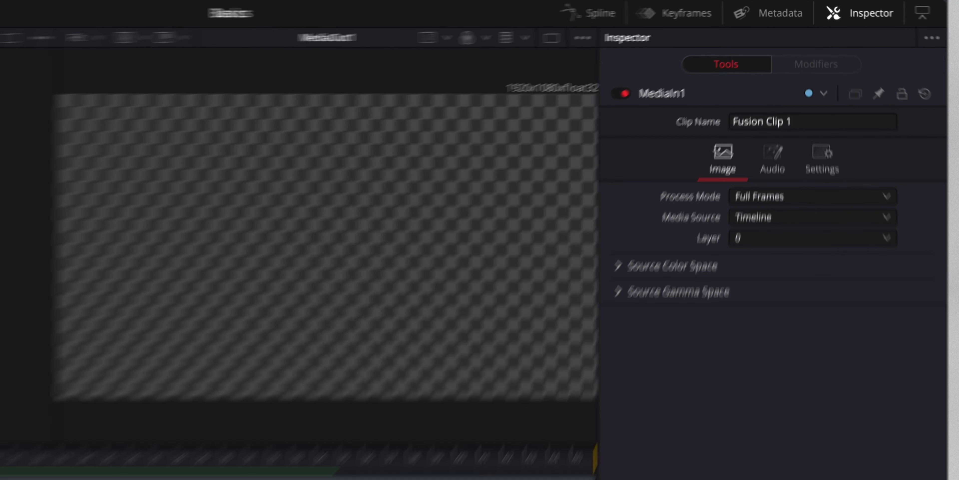
key("space")
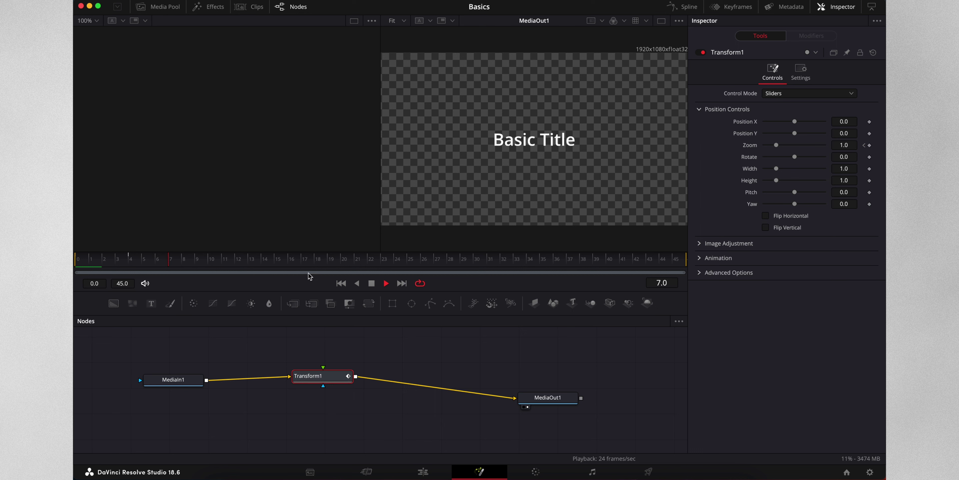
key("space")
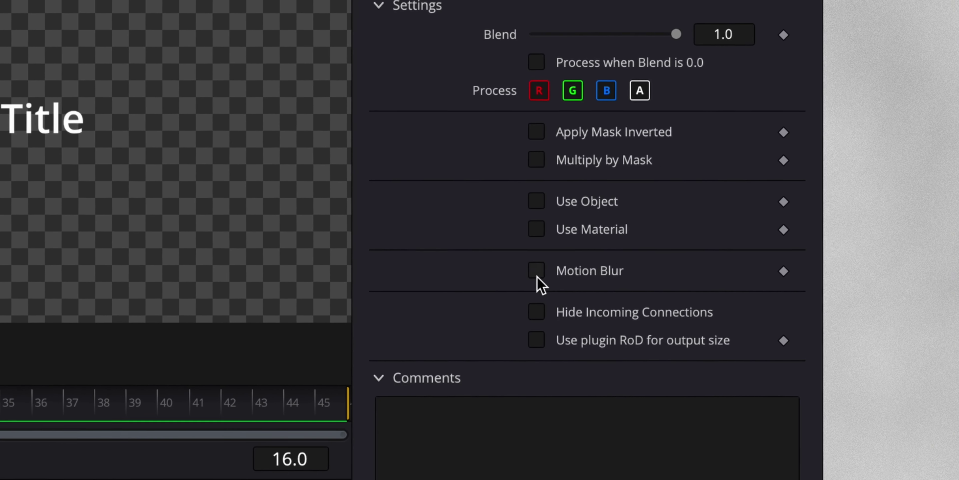
Step: Enable Motion Blur for the Transform1 node and open its Quality value for editing
left_click(537, 274)
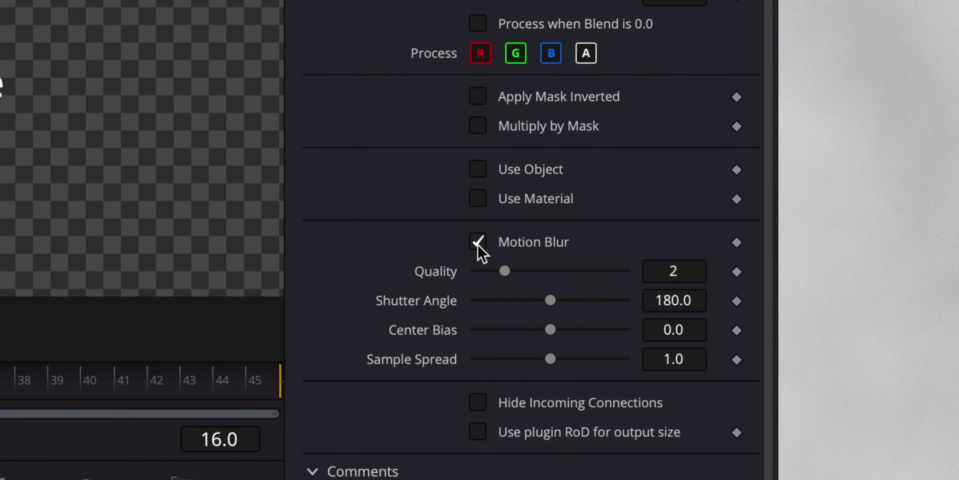
left_click(670, 271)
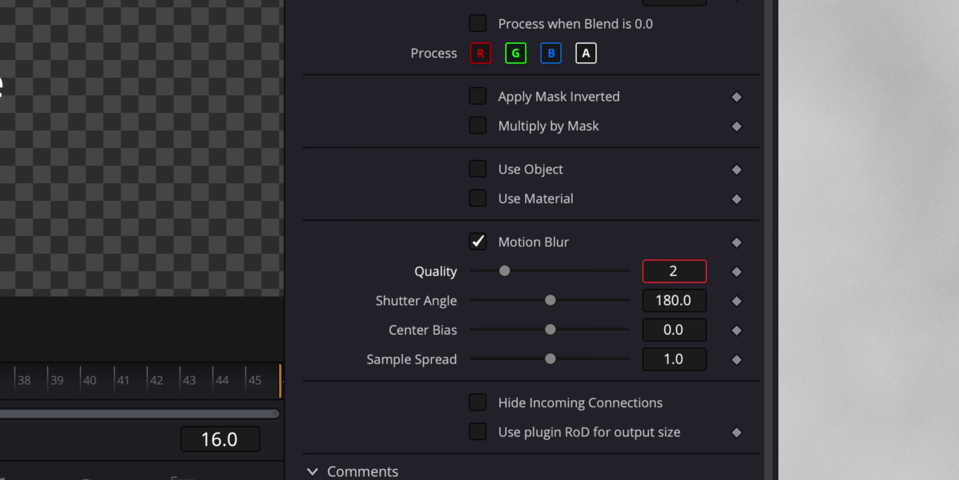
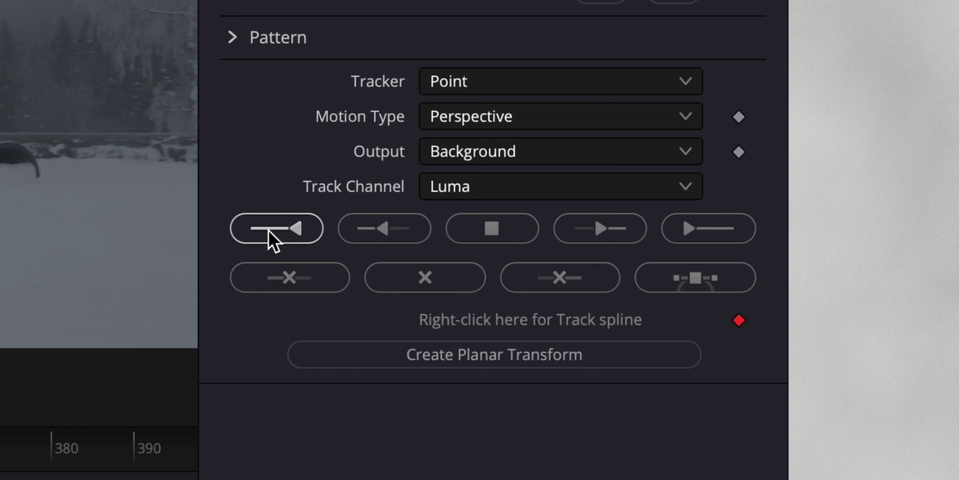
Step: Track the planar pattern back to the clip start and, from the reference time, forward to the end; create a planar transform
left_click(722, 238)
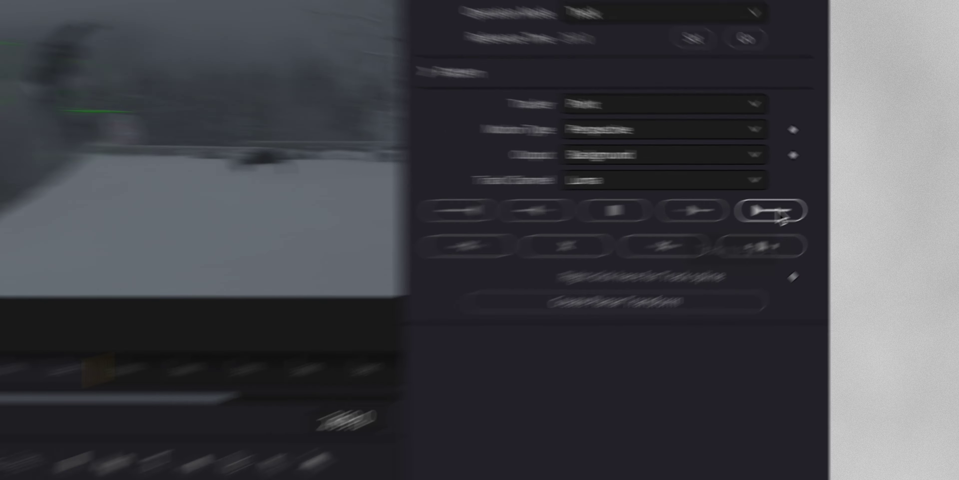
left_click(277, 228)
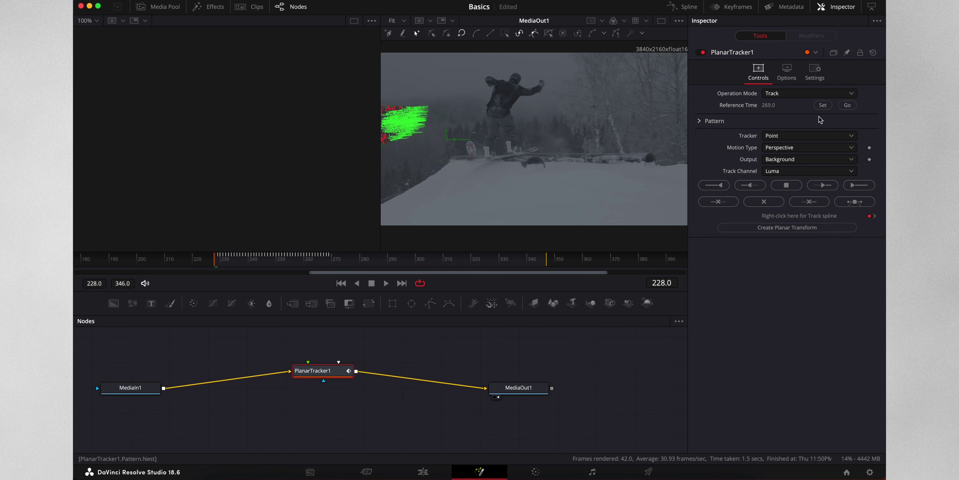
left_click(846, 105)
left_click(859, 185)
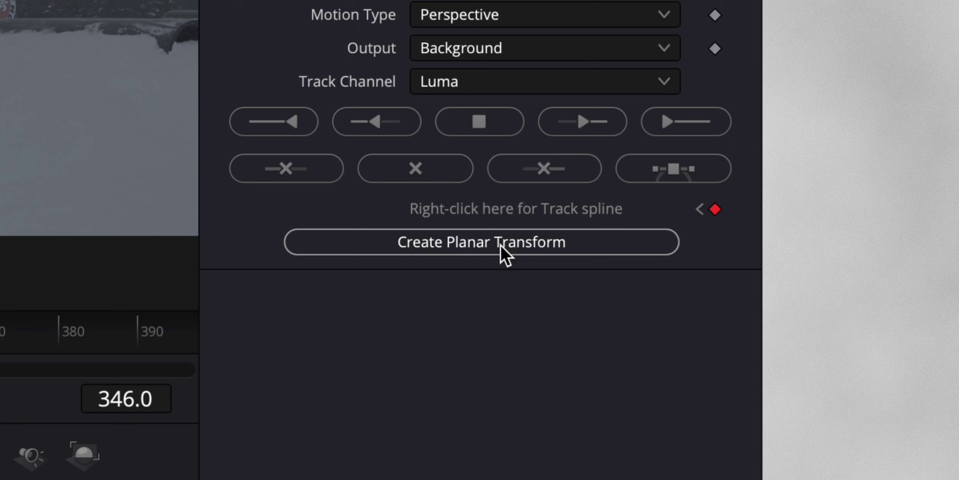
left_click(500, 246)
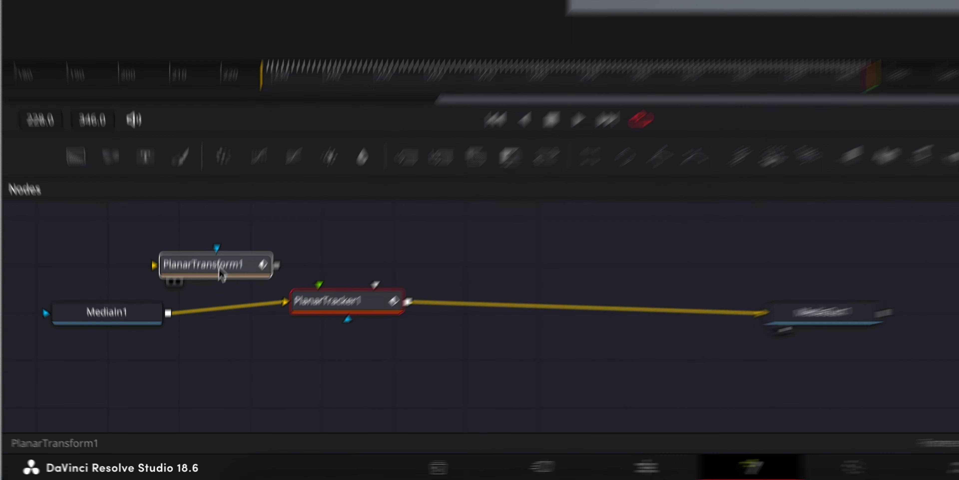
Step: Add an unconnected text node reading "Test" and place it beside PlanarTransform1
left_click(372, 242)
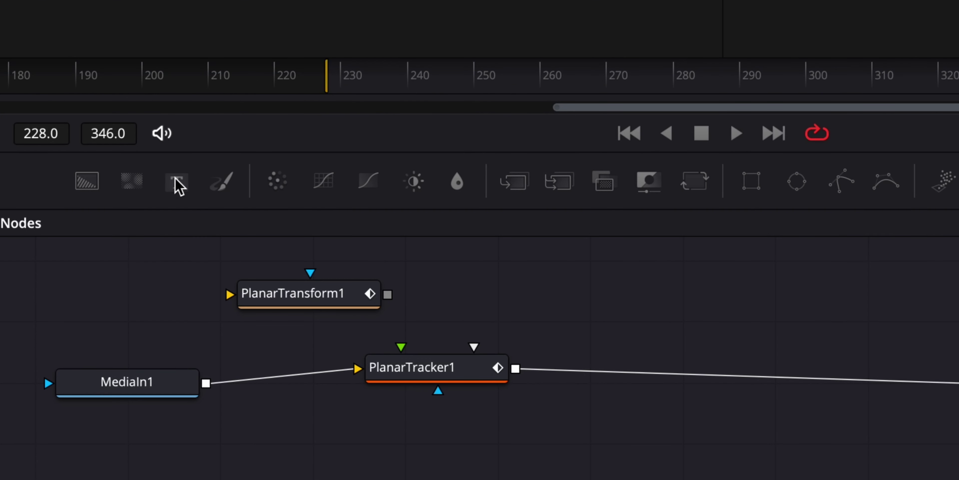
left_click(175, 179)
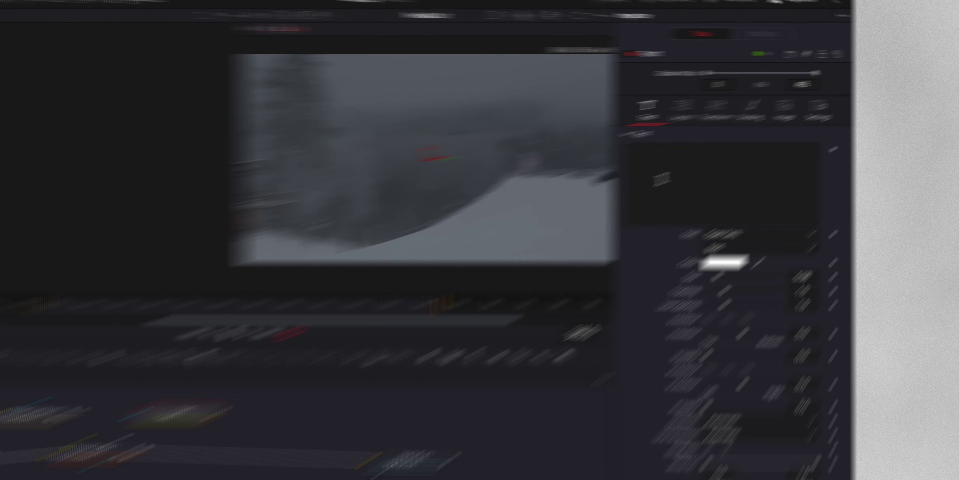
type("Test")
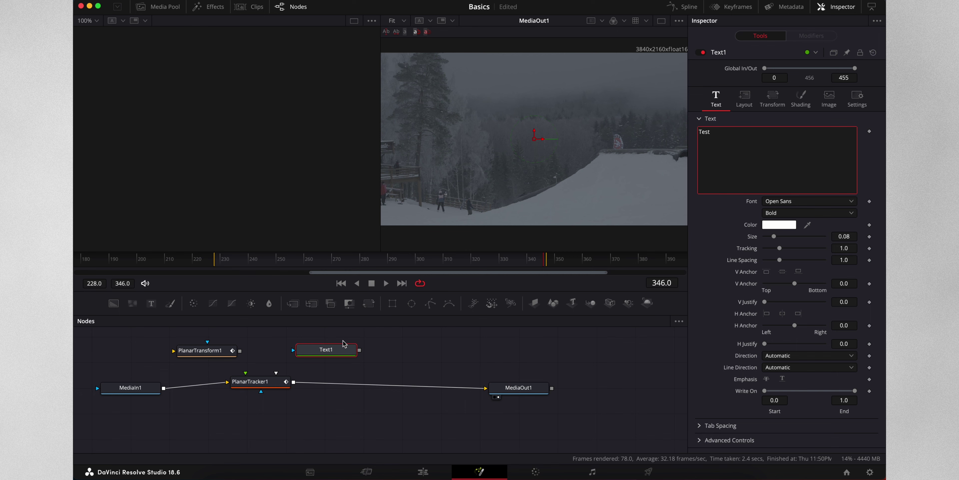
left_click(335, 353)
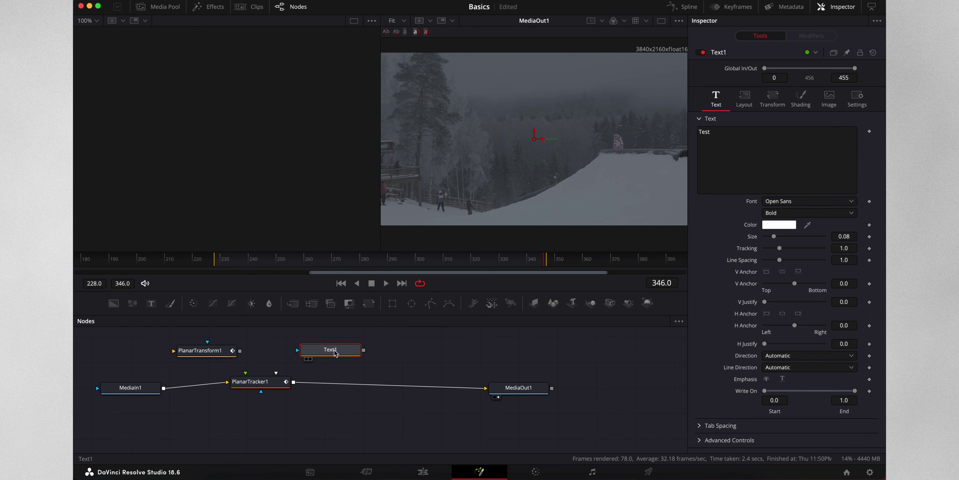
Step: Move PlanarTracker1 closer to MediaIn1, insert a Merge (Mrg) node after it, and place the new node below Text1
left_click_drag(254, 382, 222, 387)
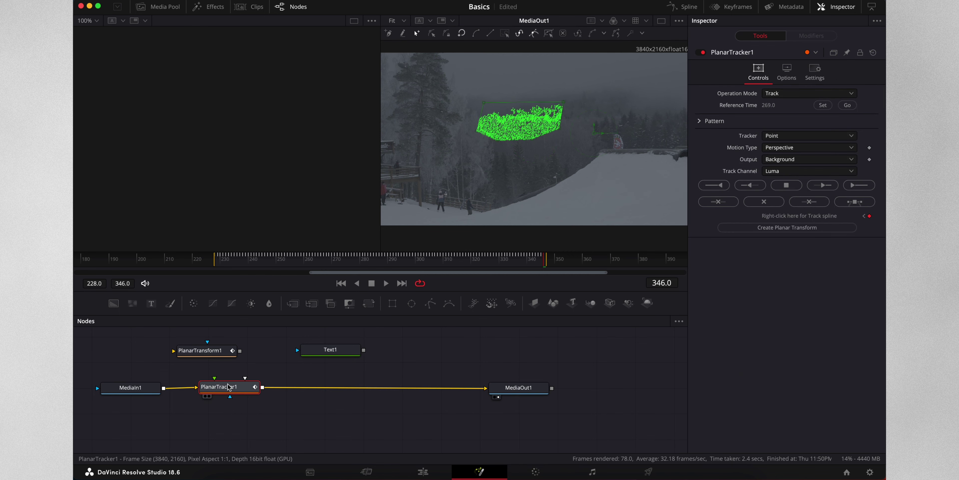
key("shift+space")
type("Merge")
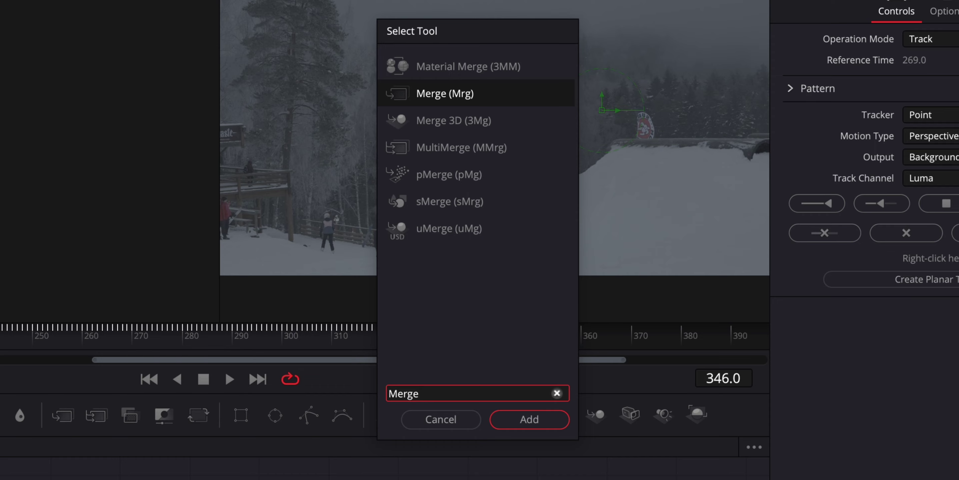
key("Return")
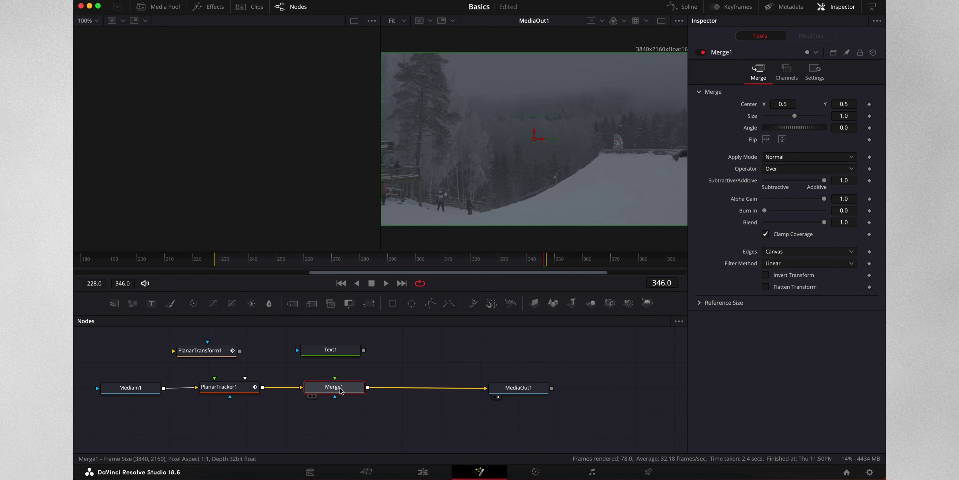
left_click_drag(340, 390, 341, 390)
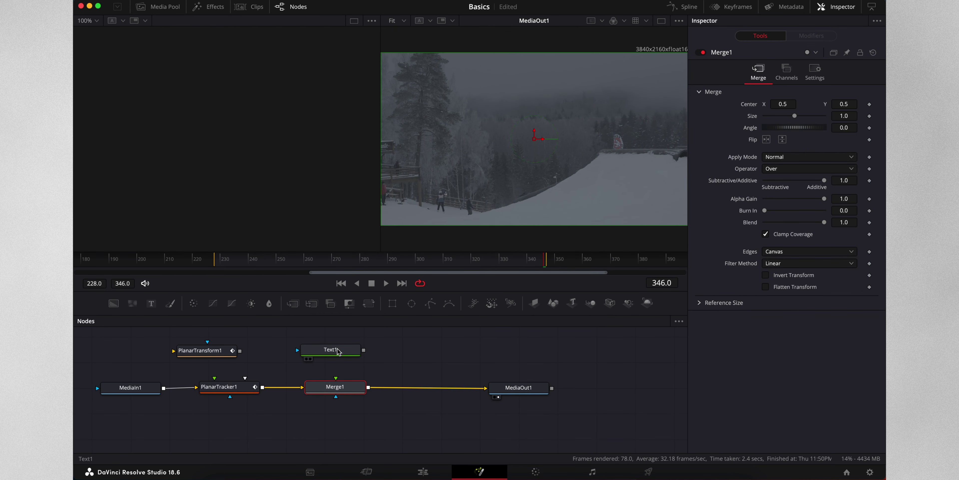
Step: Connect Text1 through PlanarTransform1 into the foreground input of Merge1, tidy the node layout, and delete the PlanarTracker1 node
left_click_drag(351, 340, 353, 340)
left_click_drag(221, 352, 326, 354)
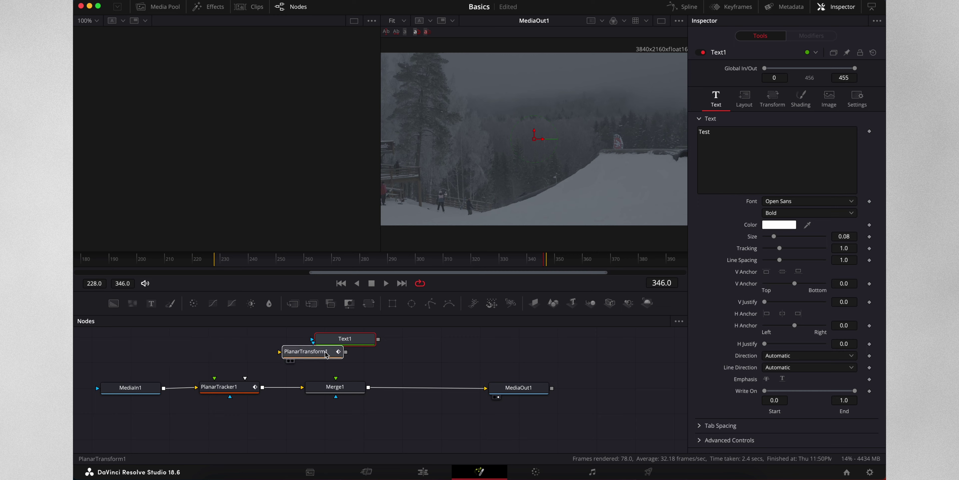
left_click(354, 363)
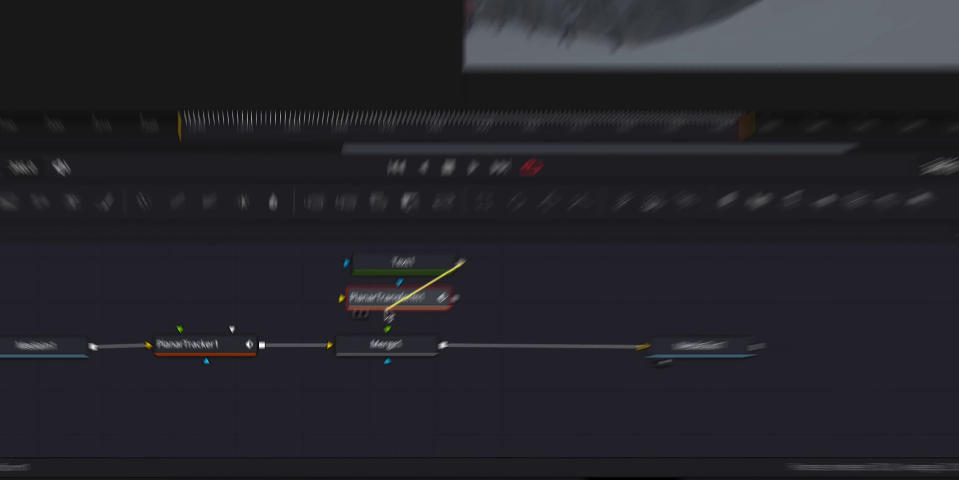
left_click_drag(386, 310, 395, 303)
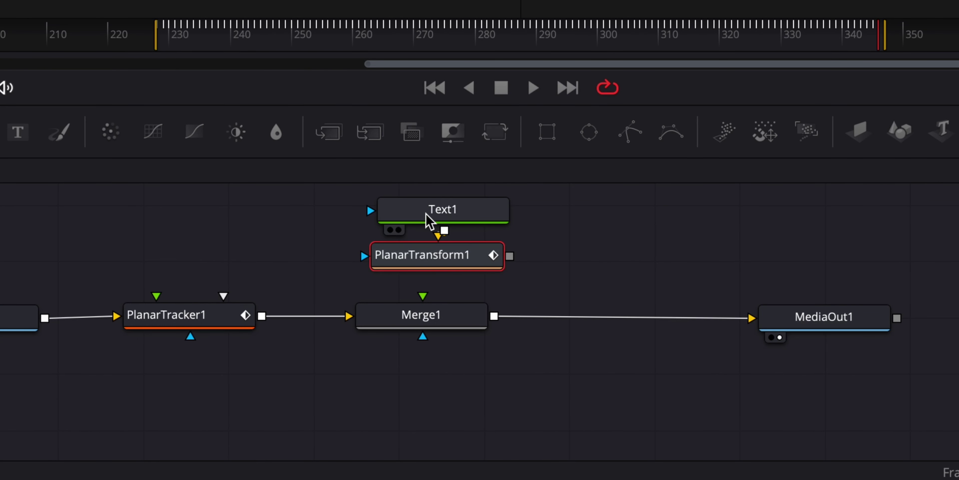
left_click_drag(390, 269, 280, 263)
left_click_drag(283, 202, 228, 212)
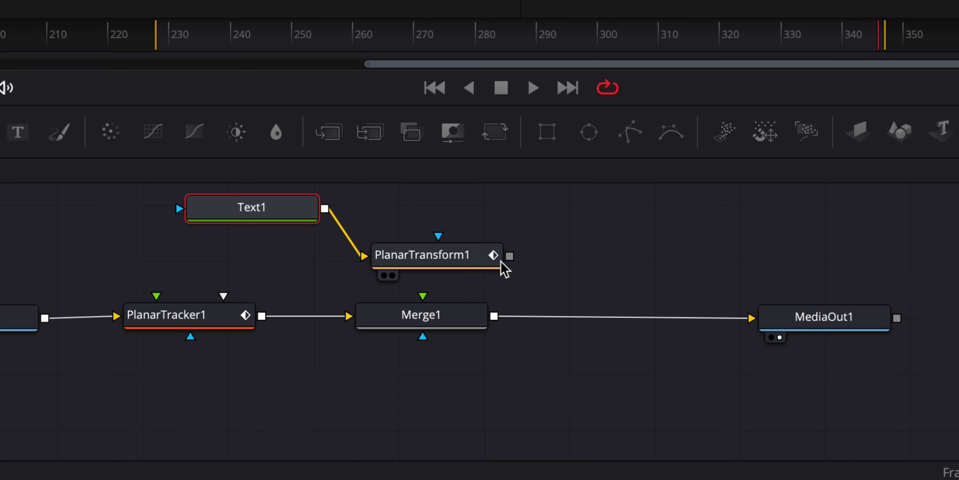
left_click_drag(510, 256, 426, 321)
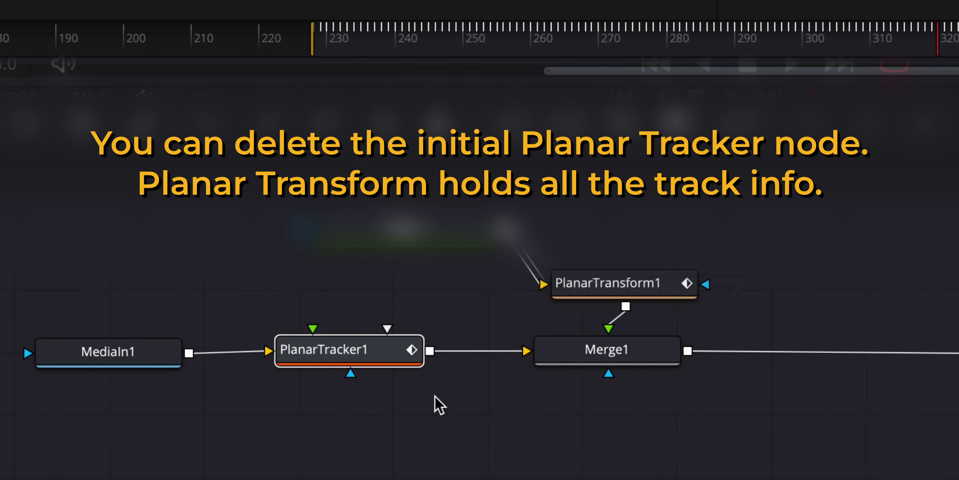
key("Delete")
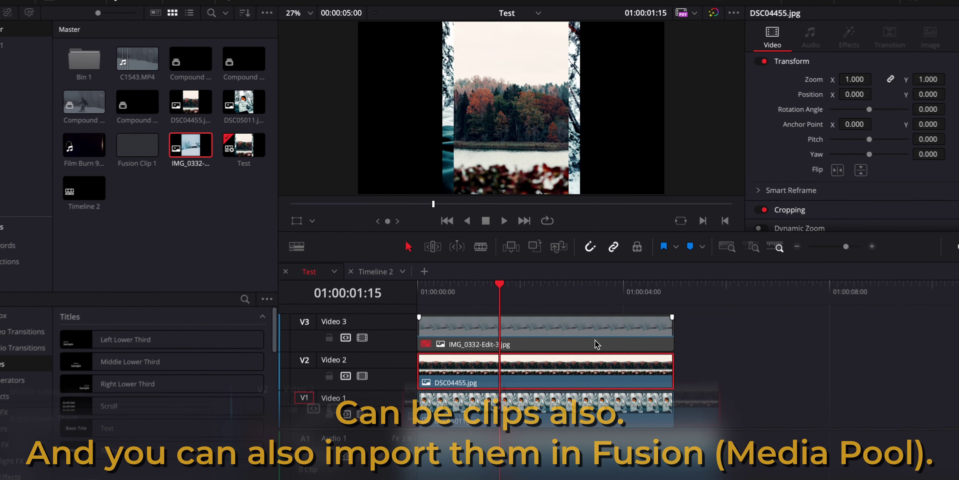
Step: Combine the three stacked image clips on the timeline into a new Fusion clip and open it on the Fusion page
left_click(587, 320)
left_click_drag(684, 298, 523, 388)
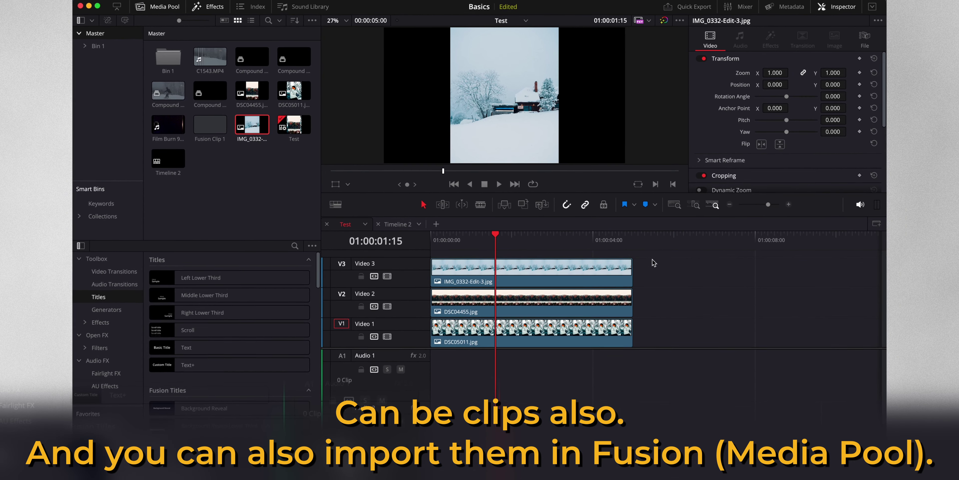
left_click_drag(516, 334, 516, 335)
right_click(516, 335)
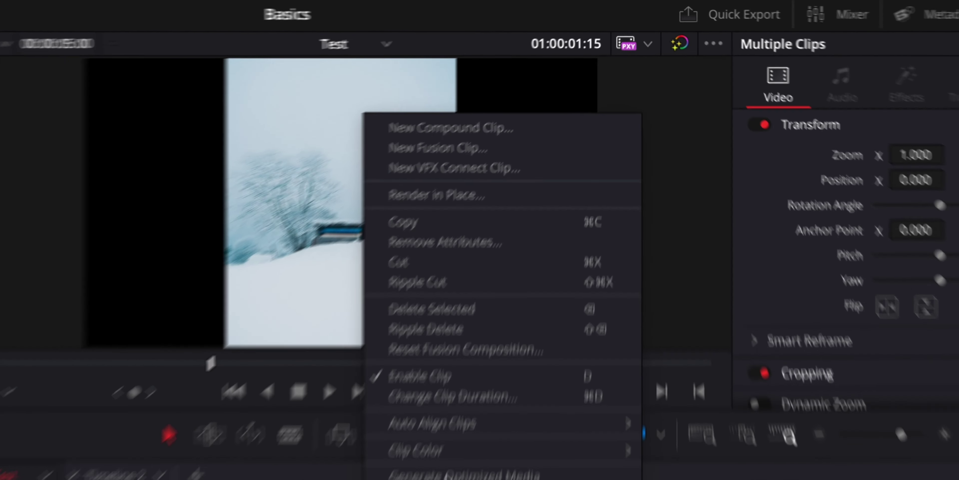
left_click(578, 162)
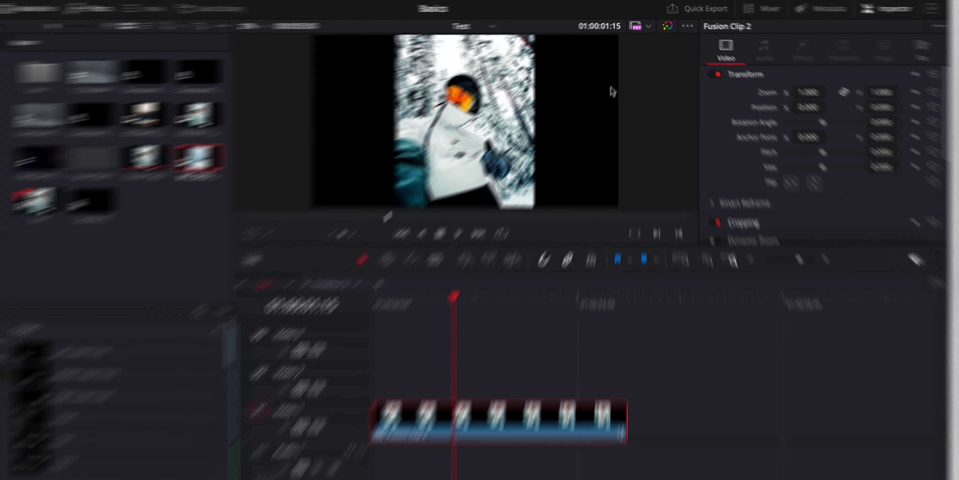
left_click(480, 471)
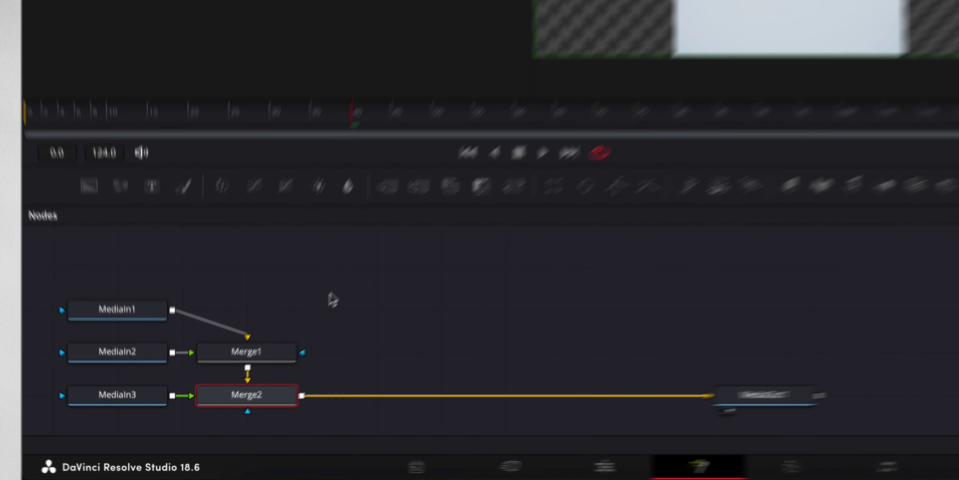
Step: Delete the Merge1 and Merge2 nodes and remove the connection from MediaIn1 to MediaOut1
left_click_drag(333, 261, 279, 402)
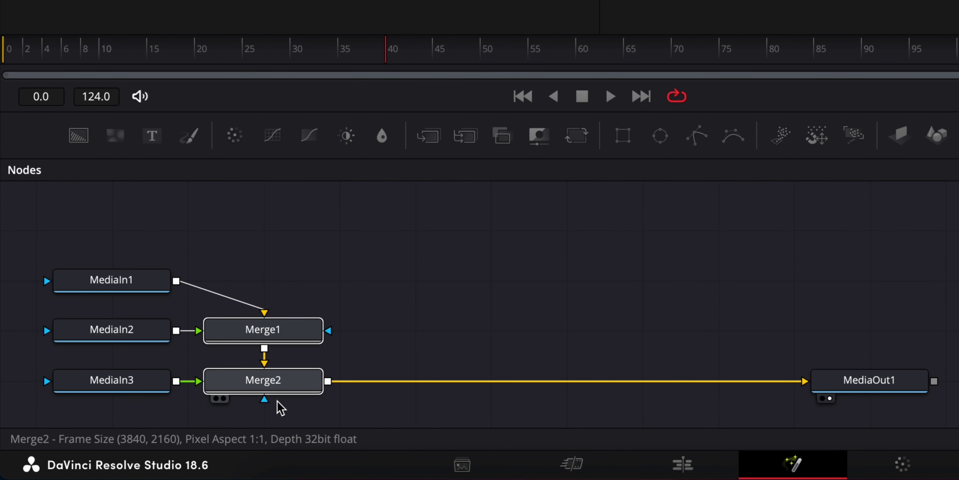
key("Delete")
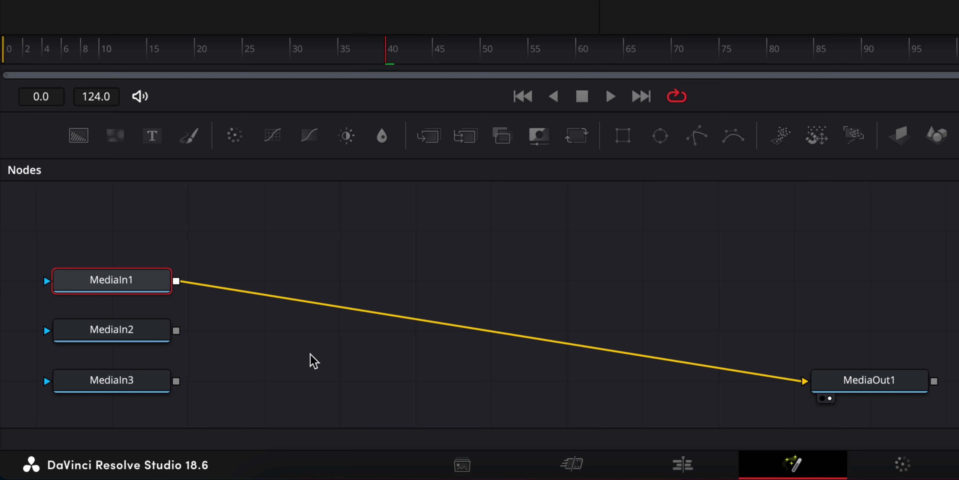
left_click(322, 303)
key("Delete")
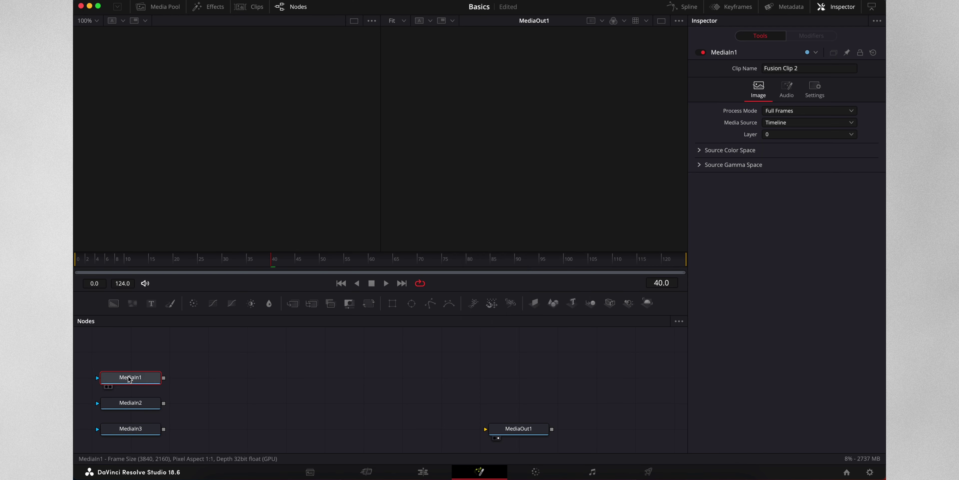
Step: Add an Image Plane 3D node after each of MediaIn1, MediaIn2 and MediaIn3
key("shift+space")
type("imageplane")
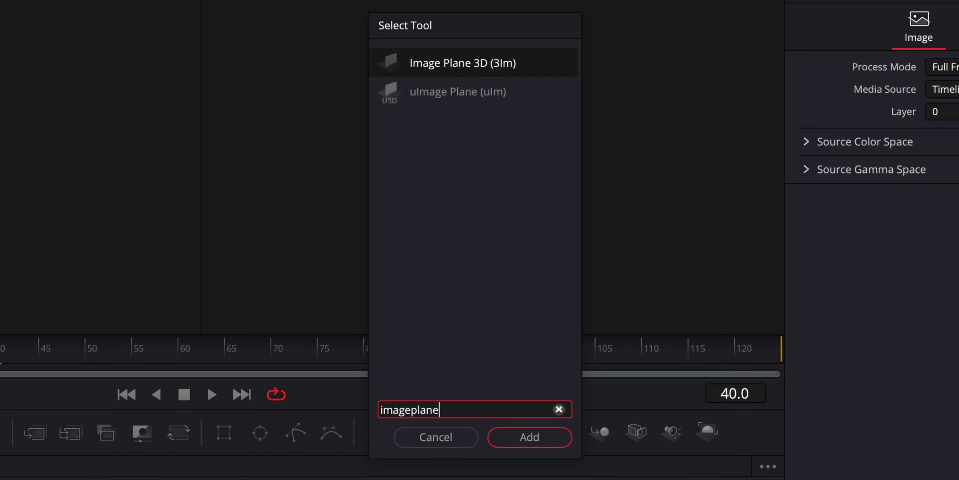
key("Return")
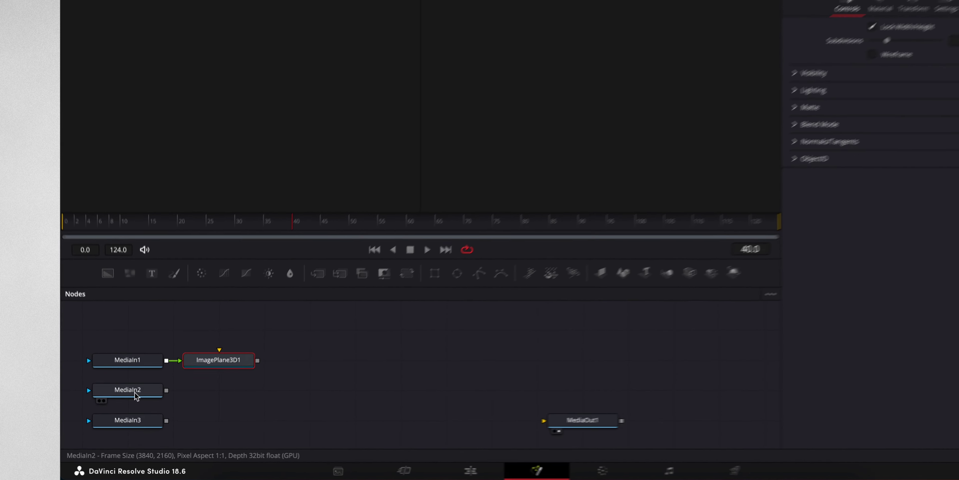
key("Return")
key("shift+space")
type("image")
key("Return")
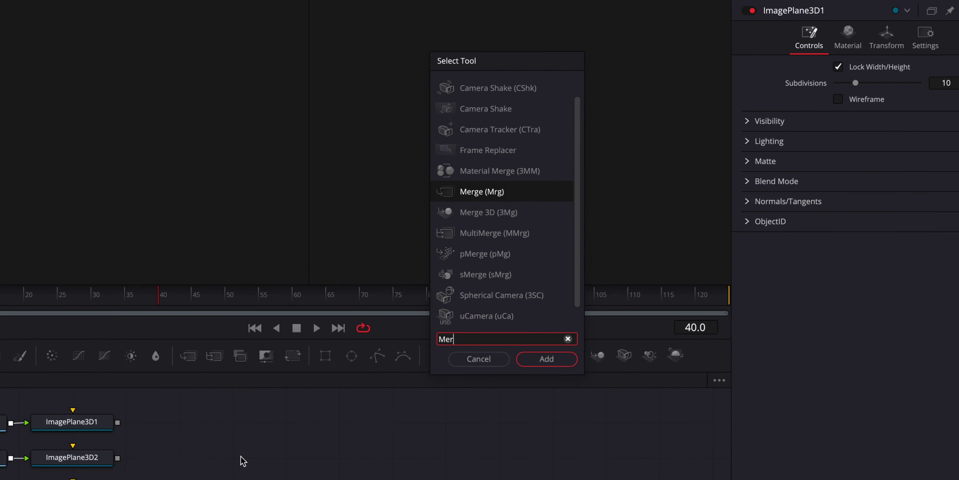
Step: Add a Merge 3D (3Mg) node and feed the image plane nodes into it
type("rge 3D")
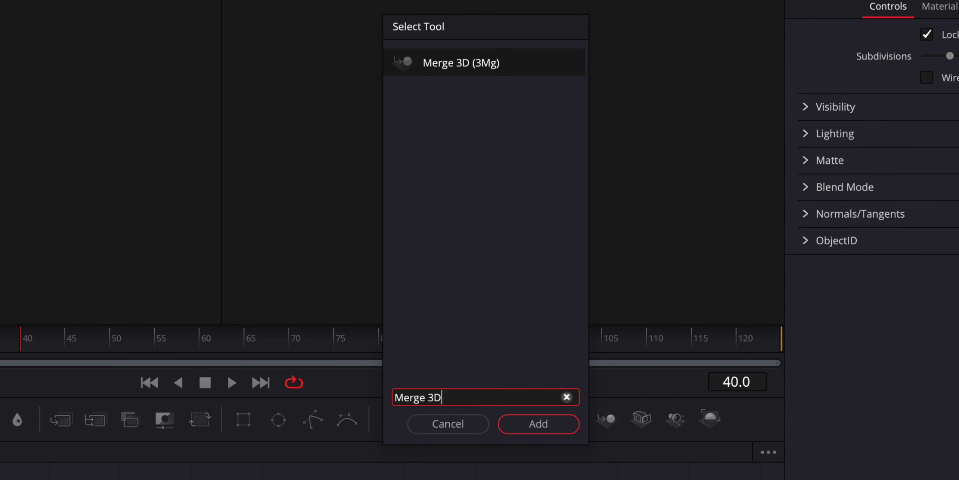
key("Return")
left_click_drag(316, 368, 347, 390)
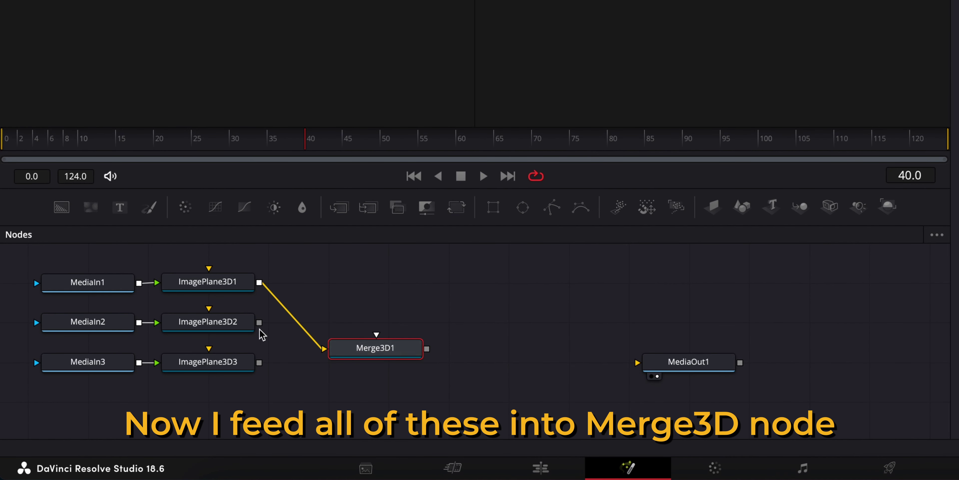
left_click_drag(260, 322, 324, 348)
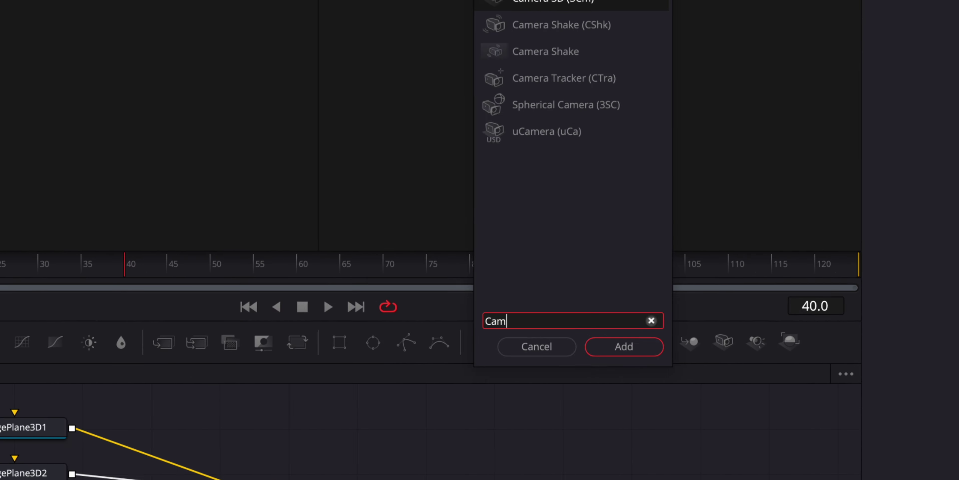
Step: Add a Camera 3D node connected into Merge3D1 and a Renderer 3D (3Rn) node after Merge3D1
type("era 3D")
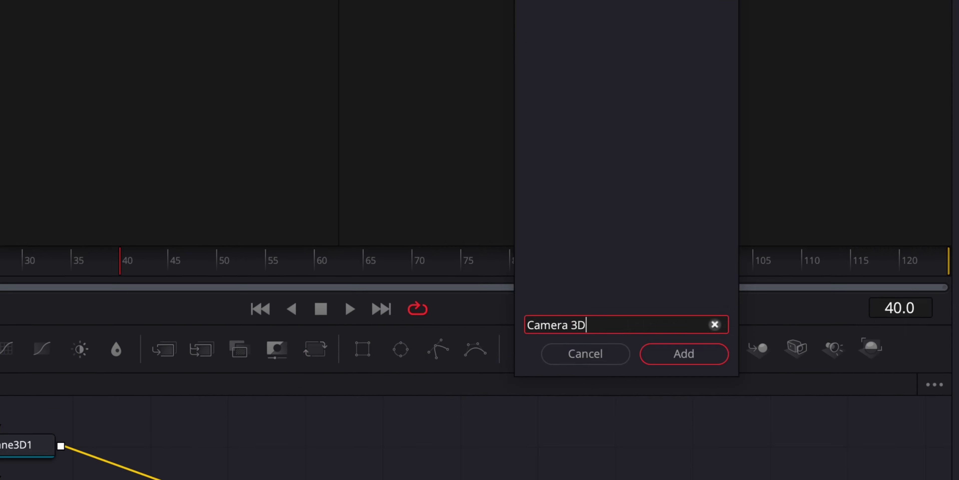
key("Return")
left_click_drag(353, 414, 512, 255)
key("shift+space")
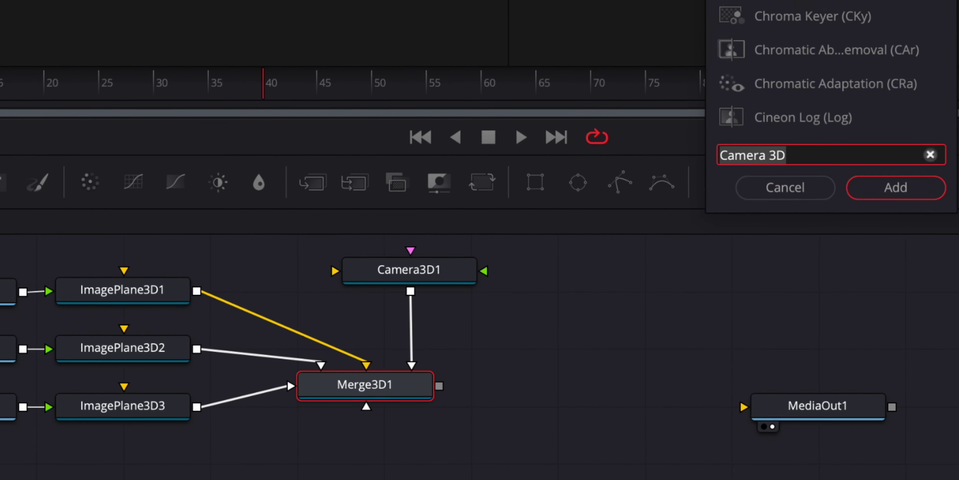
type("Renderer")
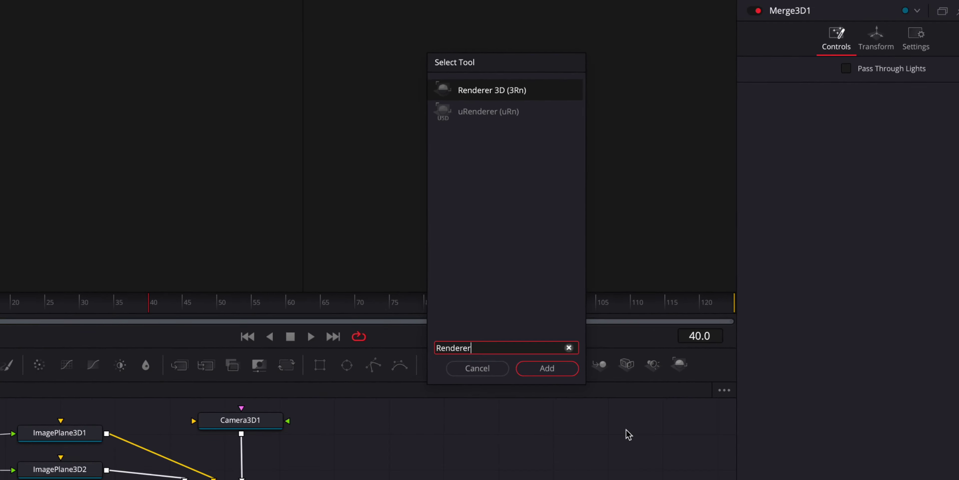
key("Return")
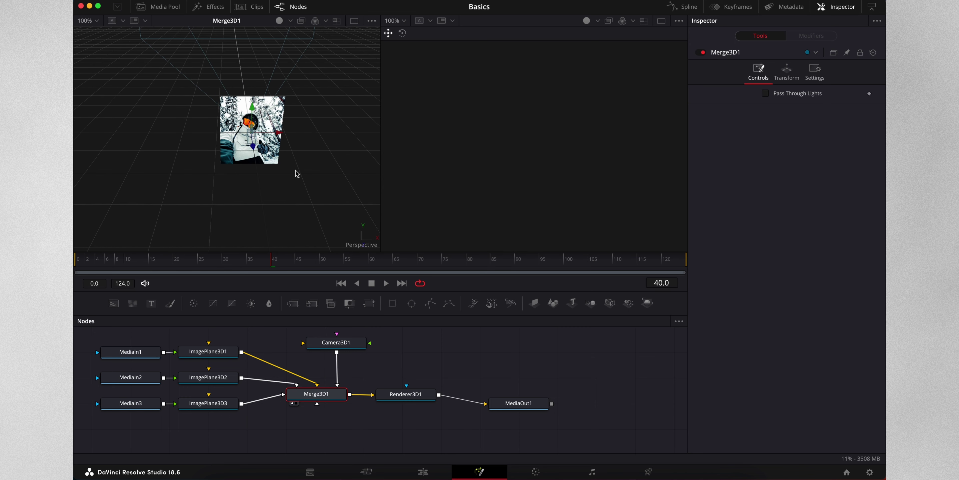
Step: Select Camera3D1 and move it sideways in its transform settings to an X translation of about 0.7
left_click(208, 351)
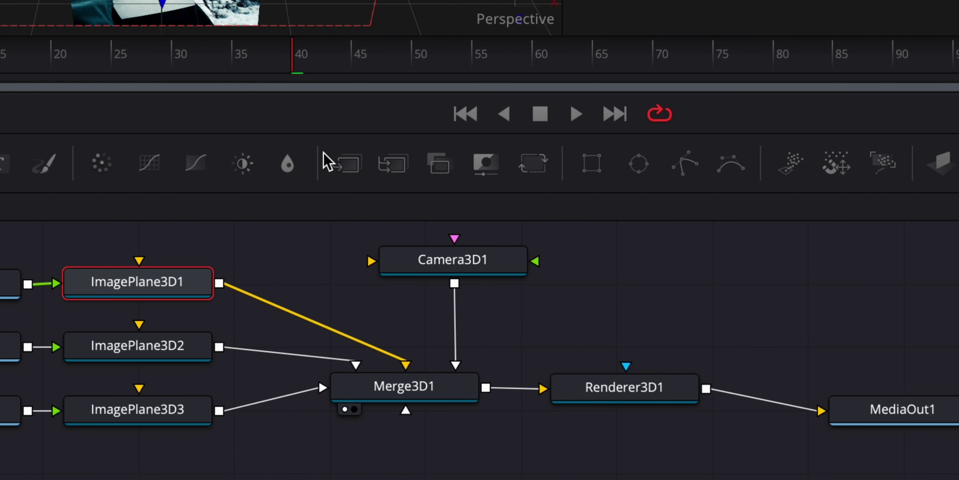
left_click(480, 266)
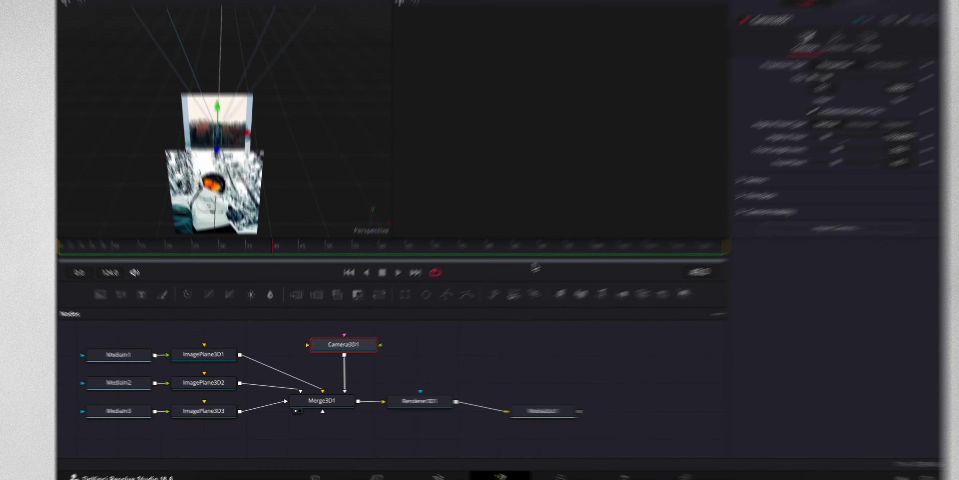
left_click(769, 70)
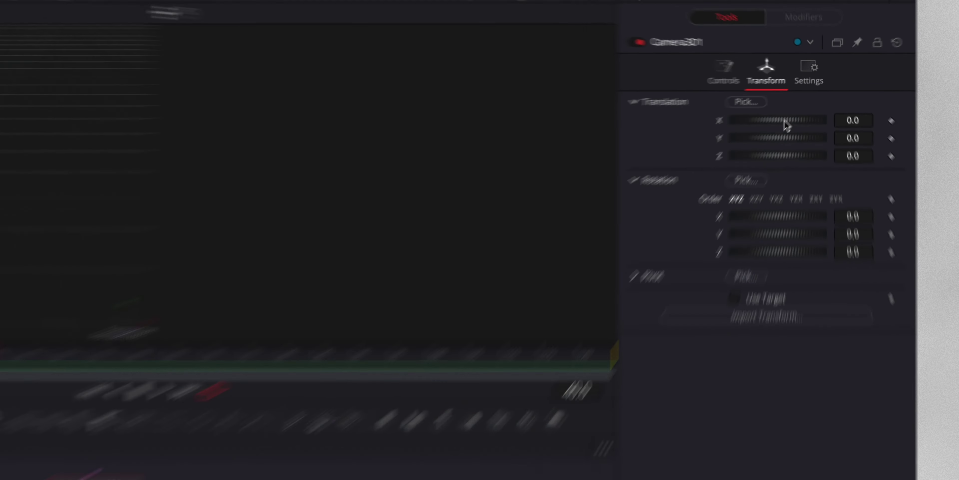
left_click_drag(787, 125, 769, 123)
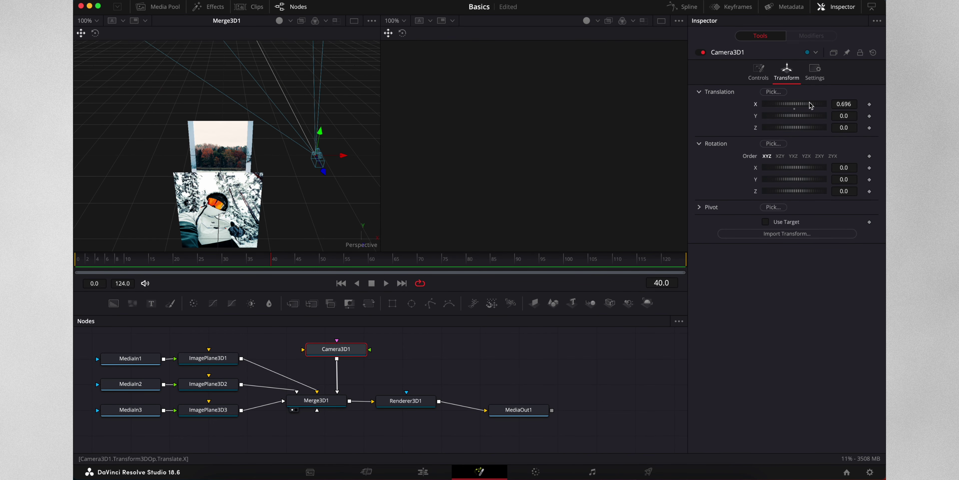
mouse_move(499, 421)
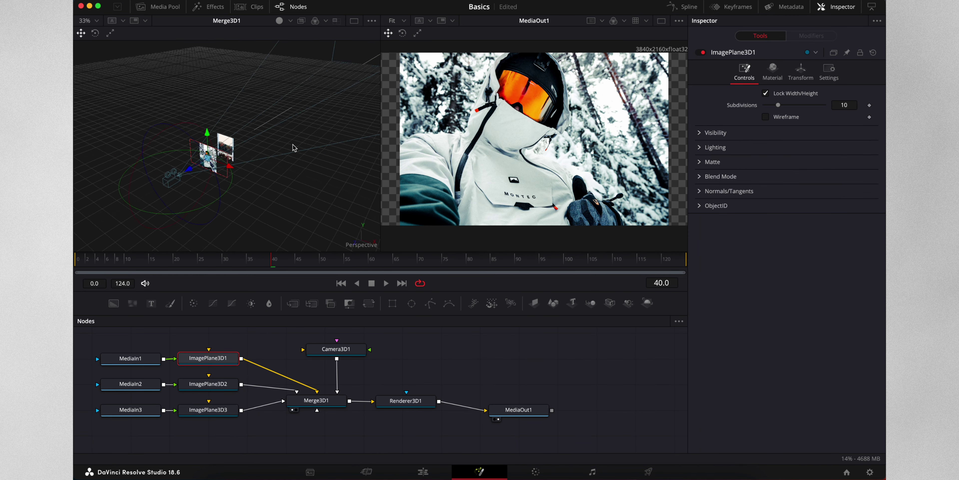
Step: Orbit the 3D scene to see the camera and image planes, and adjust the Y translation of Camera3D1
left_click_drag(293, 148, 239, 155)
left_click(239, 155)
left_click(335, 349)
mouse_move(794, 116)
left_mouse_down()
mouse_move(804, 116)
mouse_move(783, 127)
mouse_move(785, 105)
mouse_move(799, 105)
left_mouse_up()
double_click(787, 118)
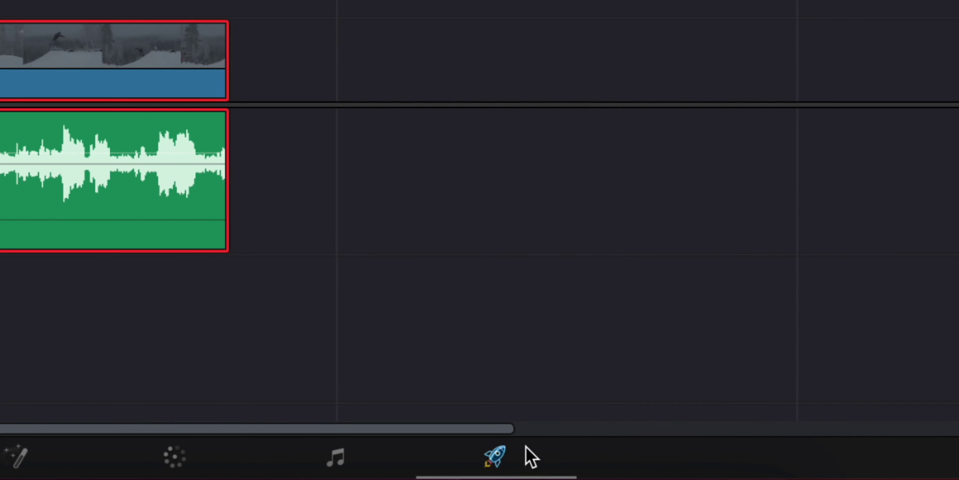
Step: Switch to the Deliver page and name the export file EXPORT
left_click(531, 456)
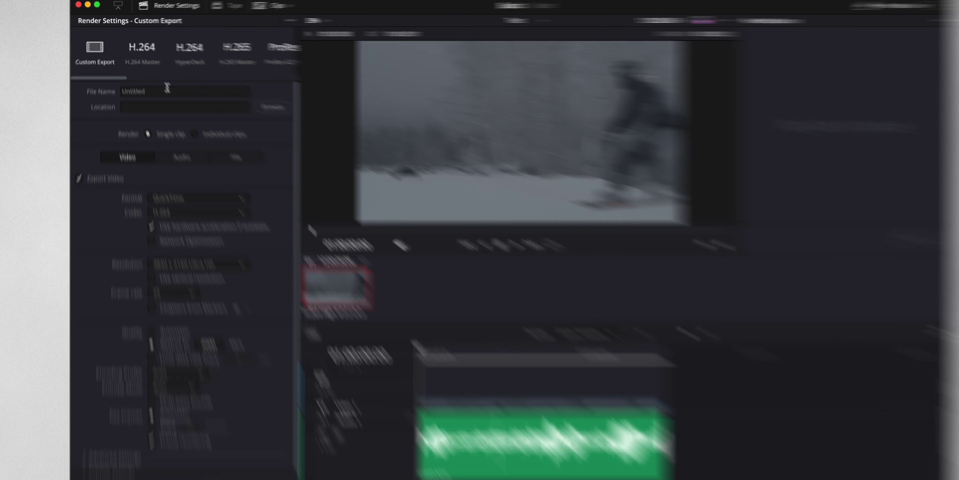
double_click(123, 86)
type("EXPORT")
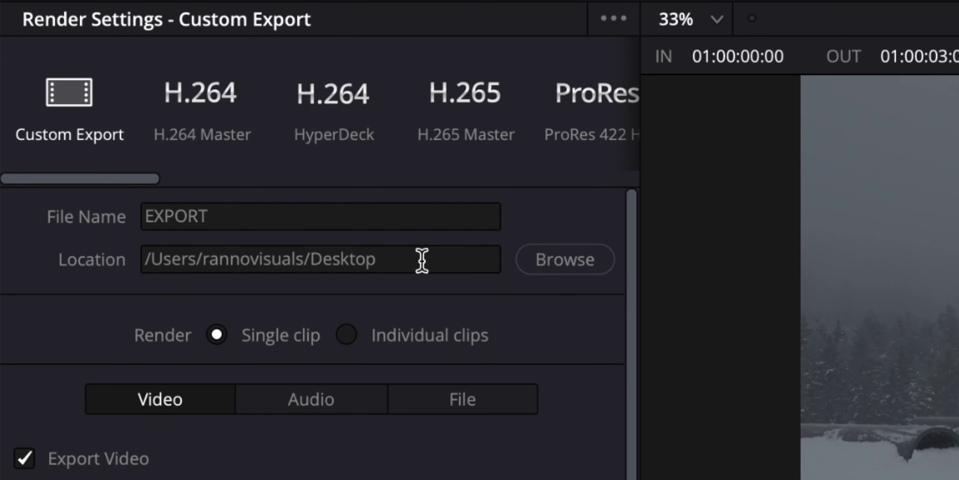
Step: Clear the export location and set the render to a single clip
left_click_drag(422, 260, 156, 260)
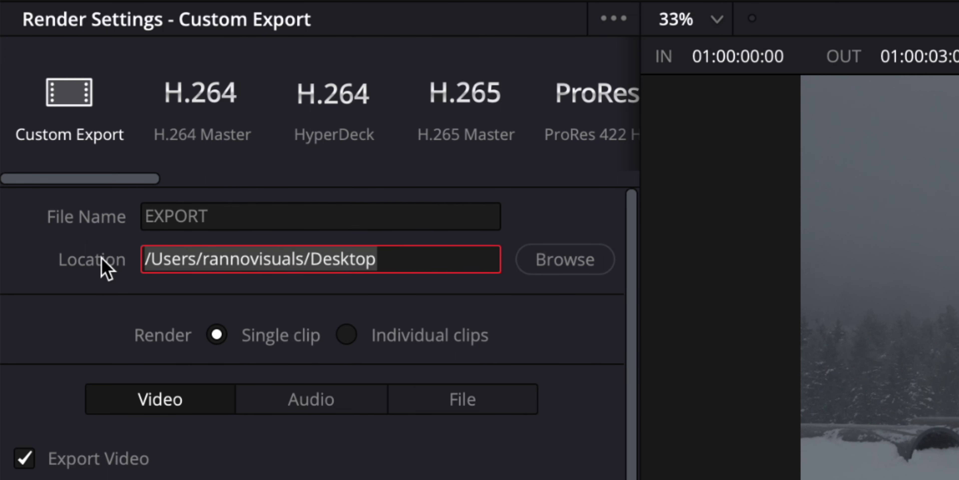
key("BackSpace")
left_click(218, 333)
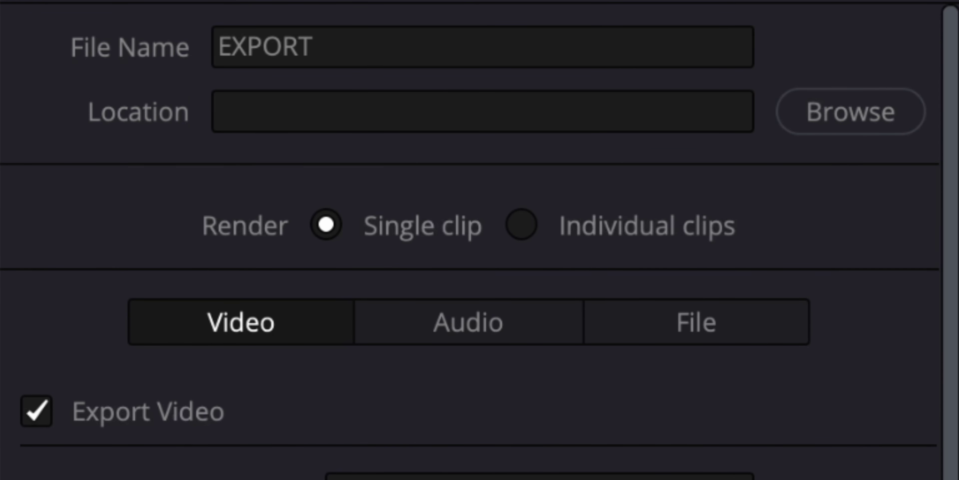
Step: Set the export format to MP4 and restrict the video quality to 60000 Kb/s
left_click(559, 440)
left_click(607, 407)
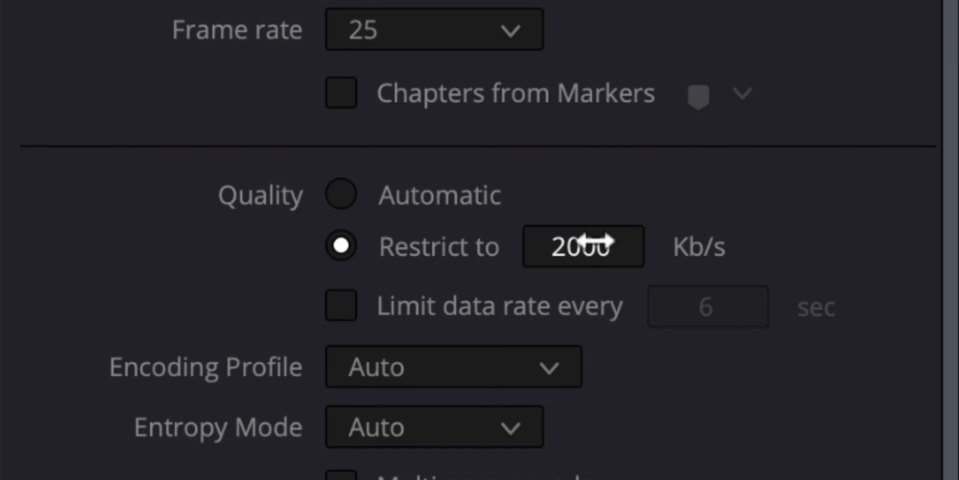
left_click(594, 242)
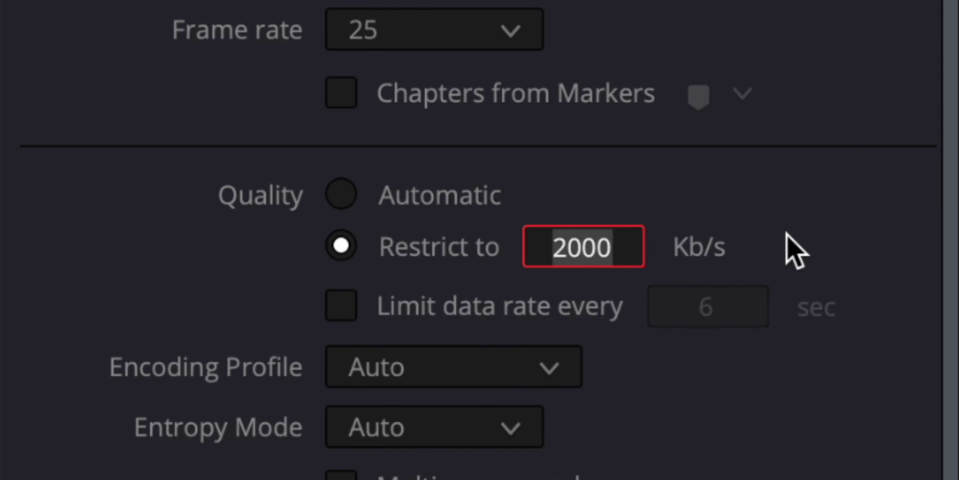
type("60000")
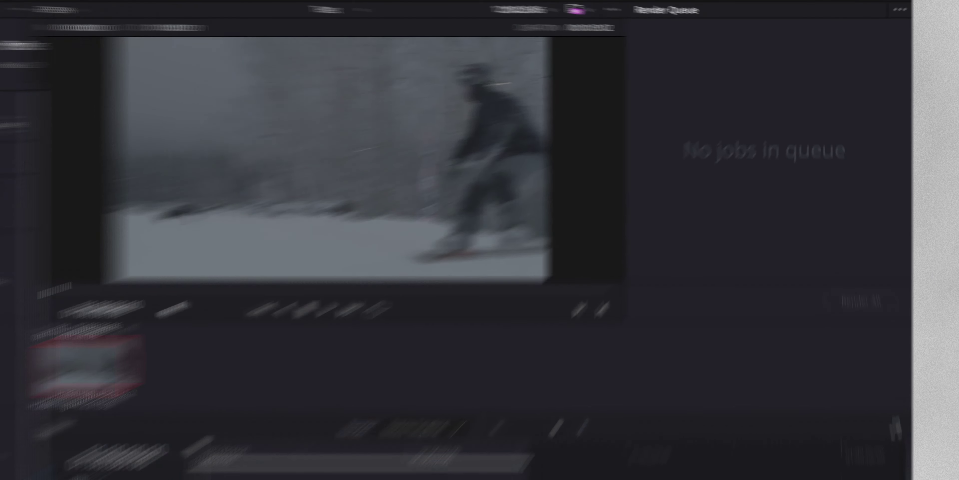
Step: Add the export to the render queue with the Desktop as its destination and render all jobs
left_click(734, 361)
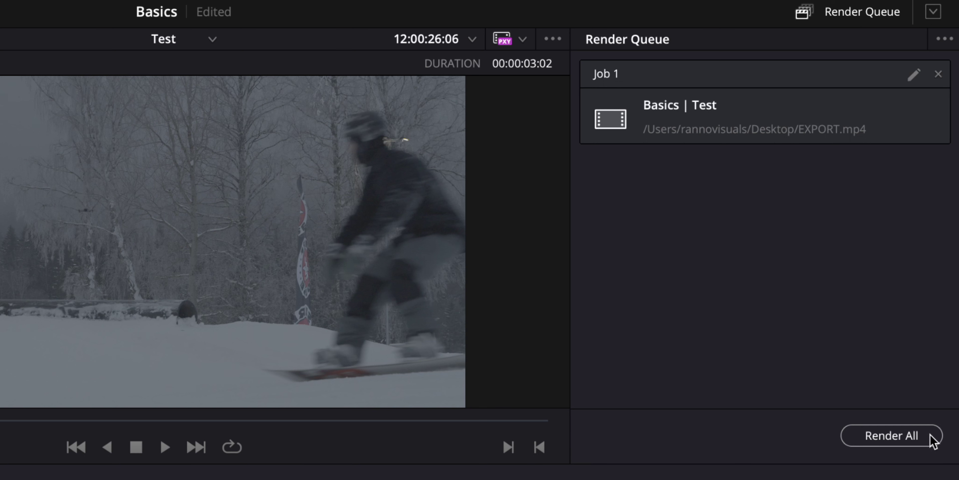
left_click(929, 438)
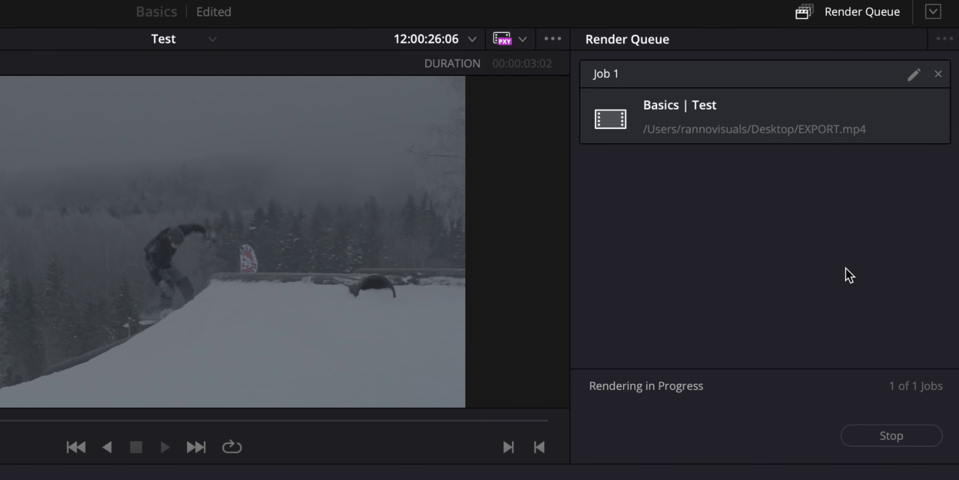